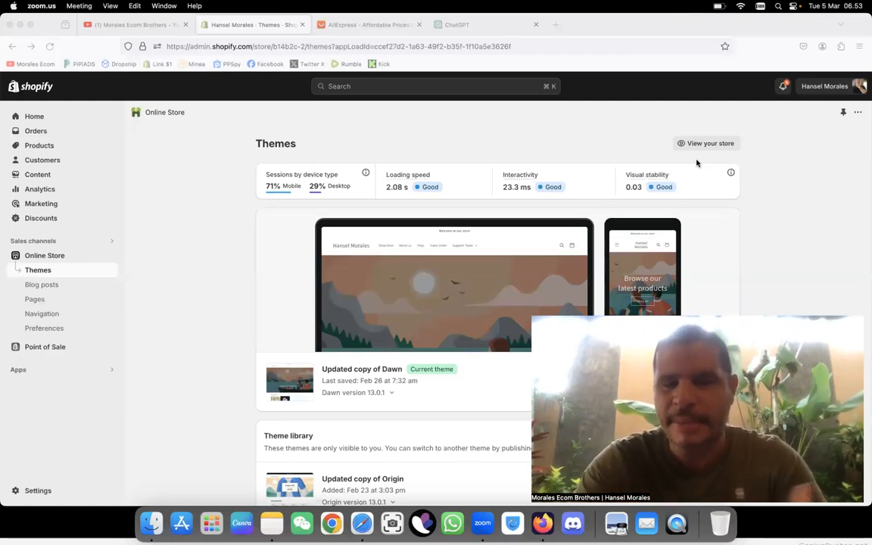
Step: Go to the store's product list in Shopify and start adding a new product
click(28, 146)
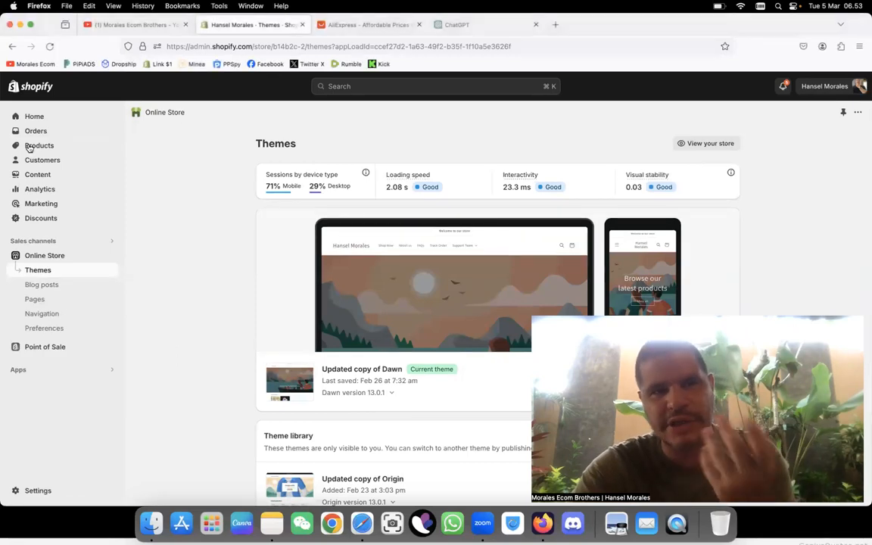
click(28, 146)
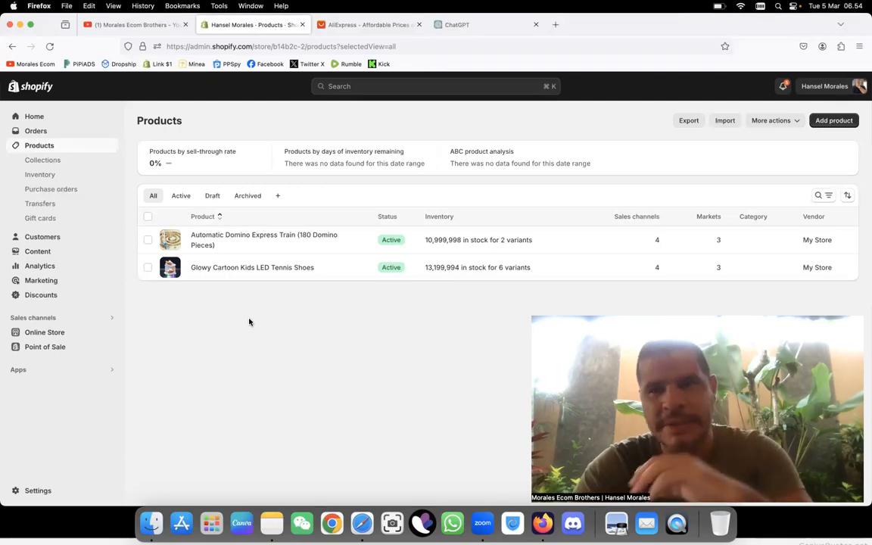
click(126, 26)
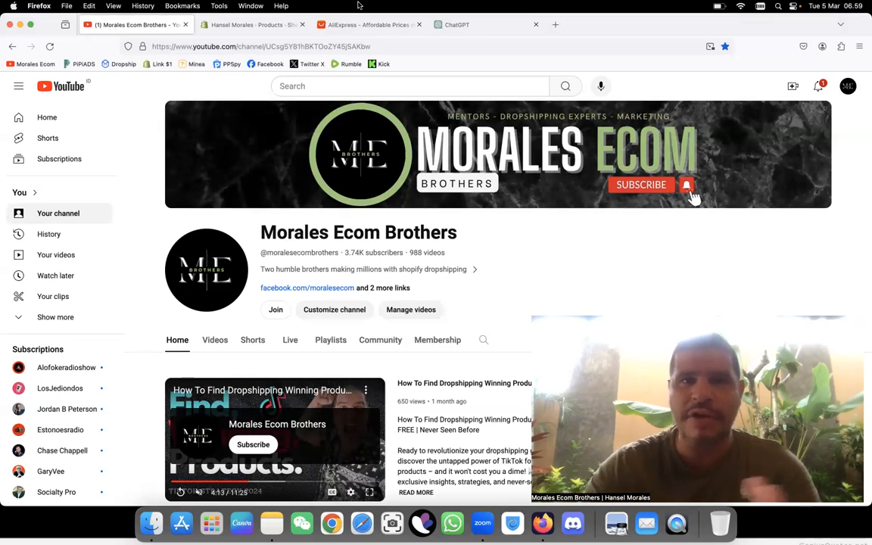
click(276, 25)
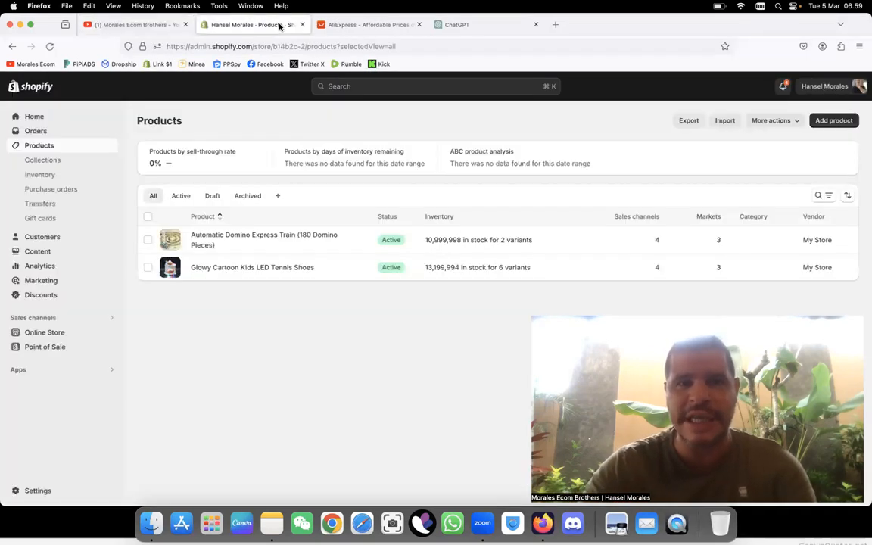
click(827, 120)
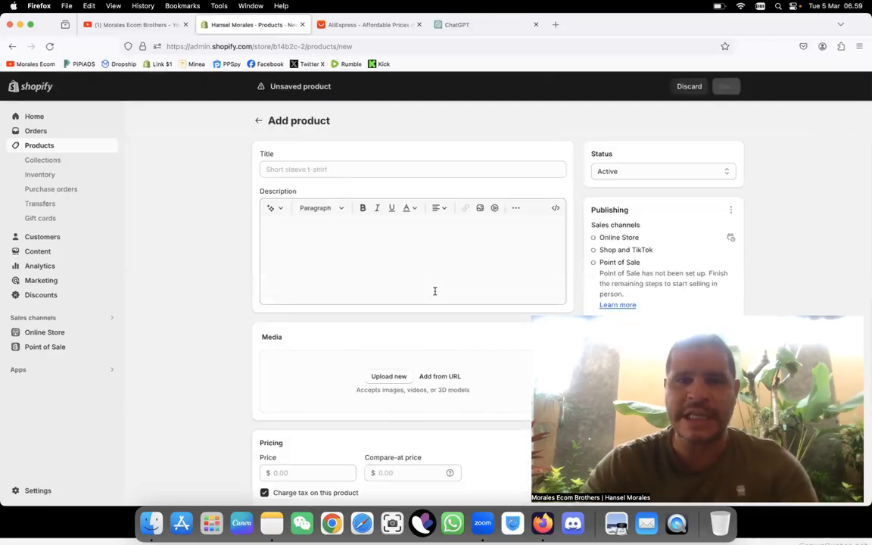
Step: Switch to AliExpress, browse the recommended items and open the 3D Effect Library Bookshelf Mug listing
click(402, 27)
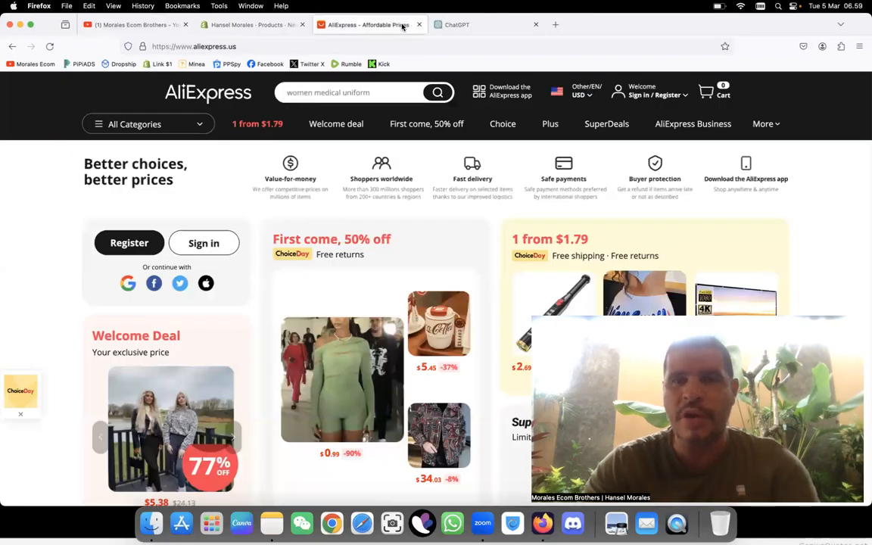
scroll(296, 361, down, 5)
scroll(296, 362, down, 12)
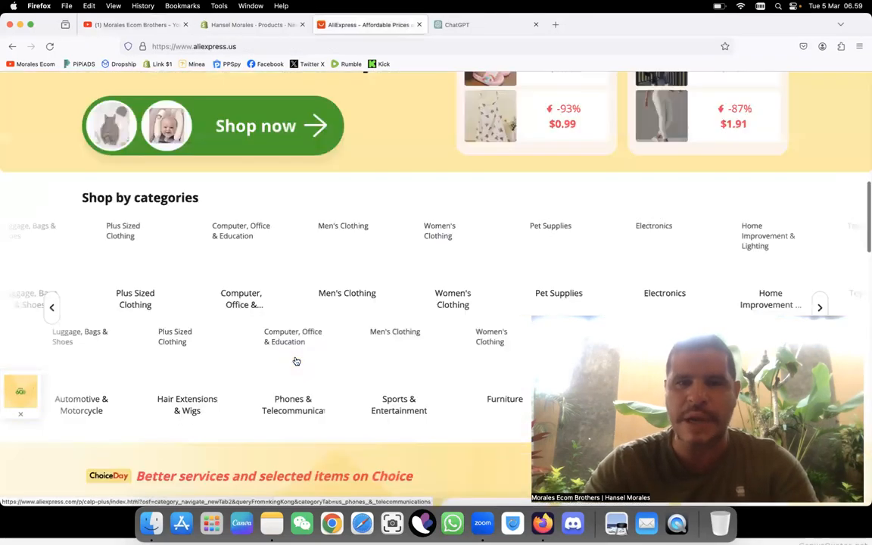
scroll(296, 361, down, 8)
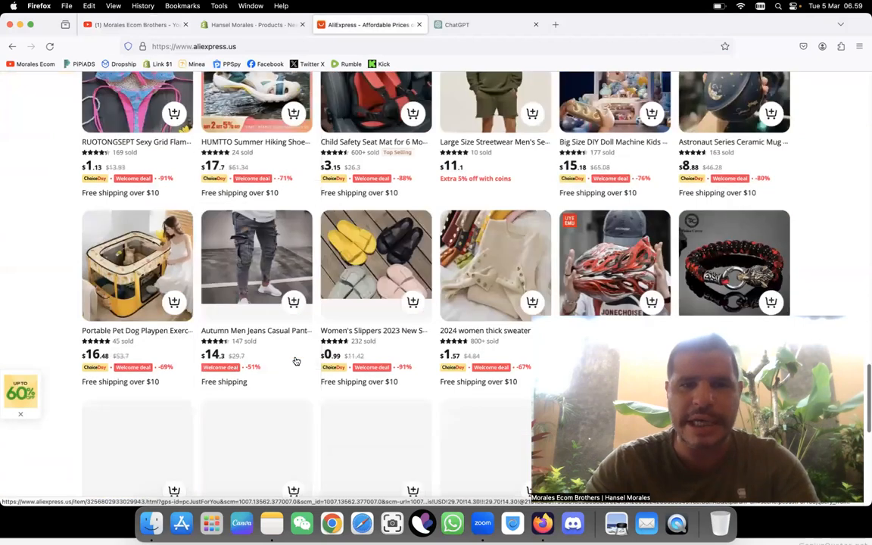
mouse_move(296, 361)
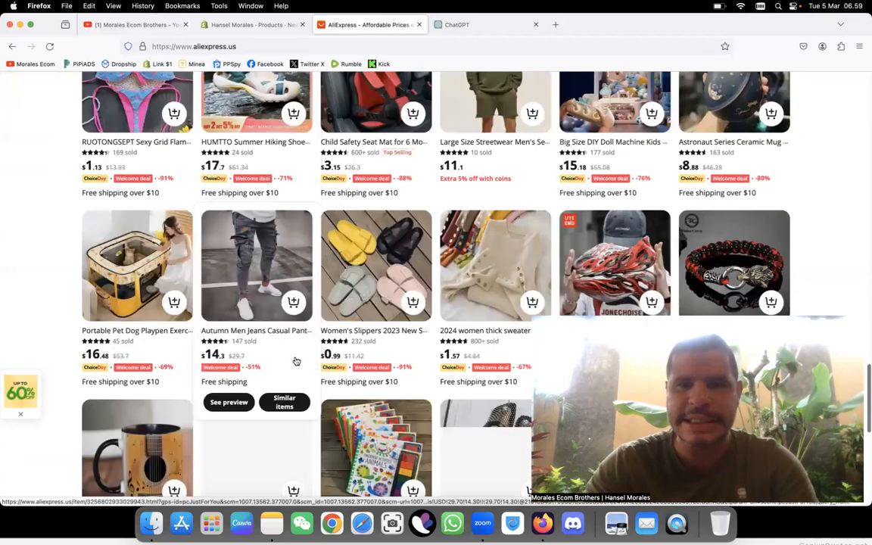
scroll(296, 362, down, 4)
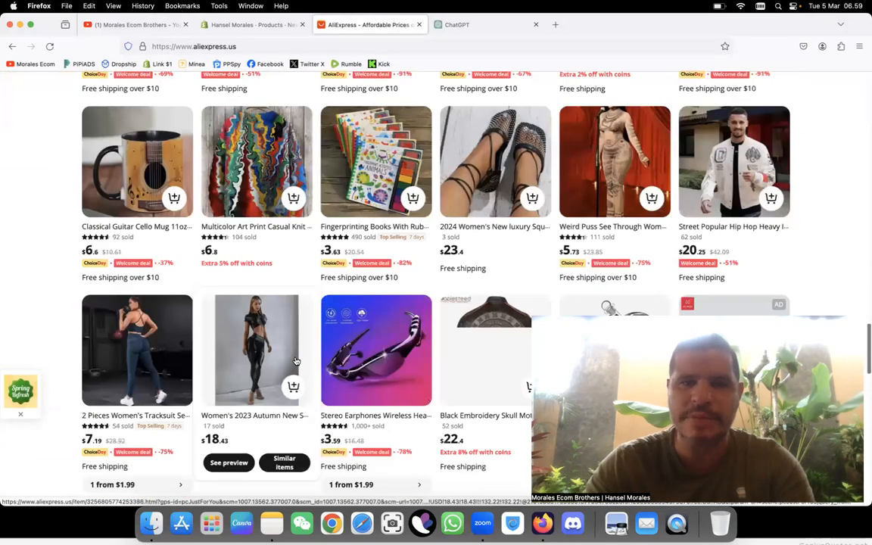
scroll(296, 361, down, 5)
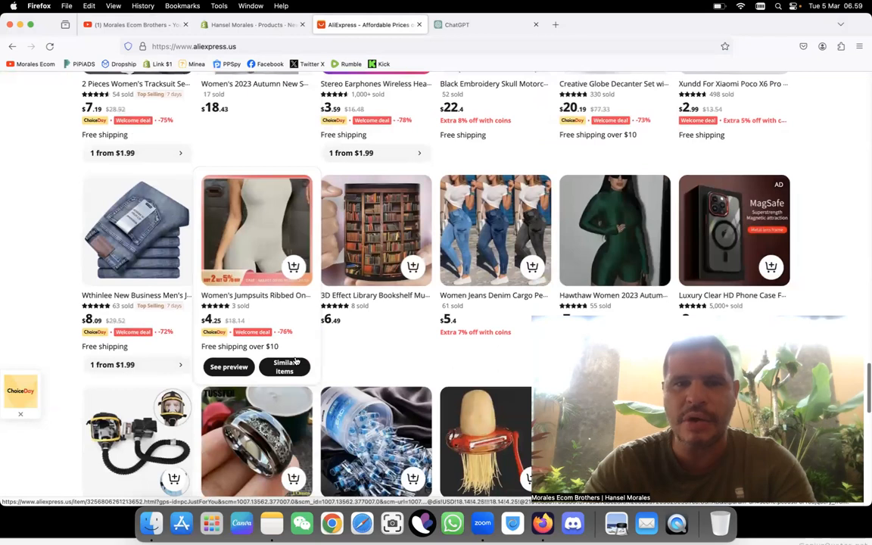
scroll(296, 361, down, 2)
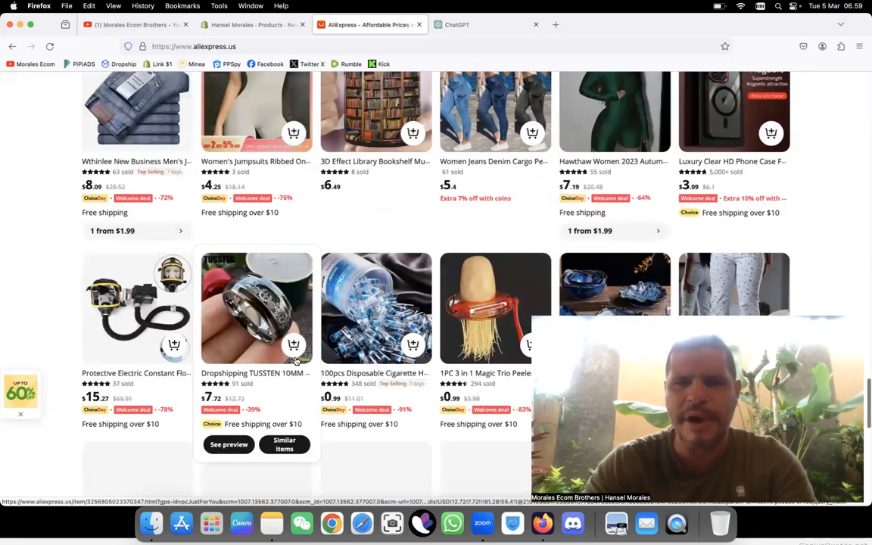
click(373, 214)
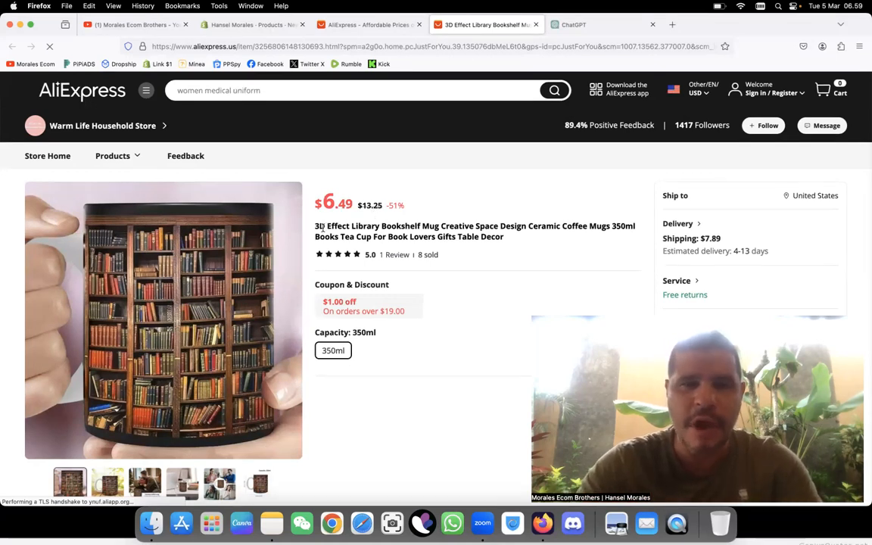
Step: Copy the mug's full title from the AliExpress listing into the ChatGPT message, and return to the listing
drag(315, 225, 518, 236)
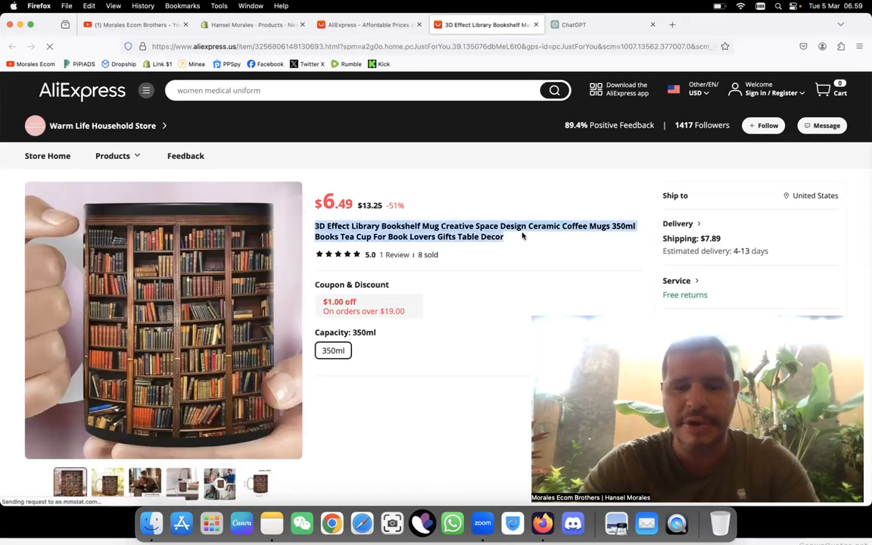
click(594, 29)
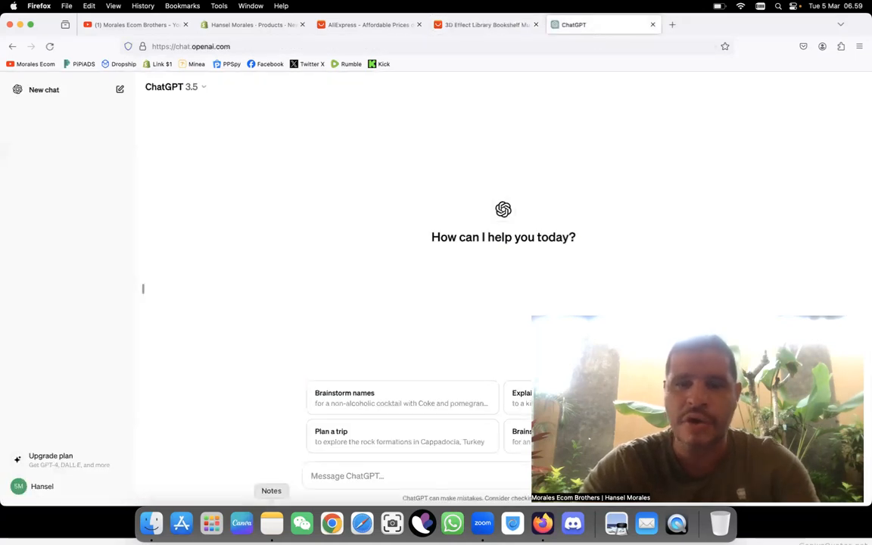
click(339, 475)
text(3D Effect Library Bookshelf Mug Creative Space Design Ceramic Cup For Book Lovers Gifts Table Decor)
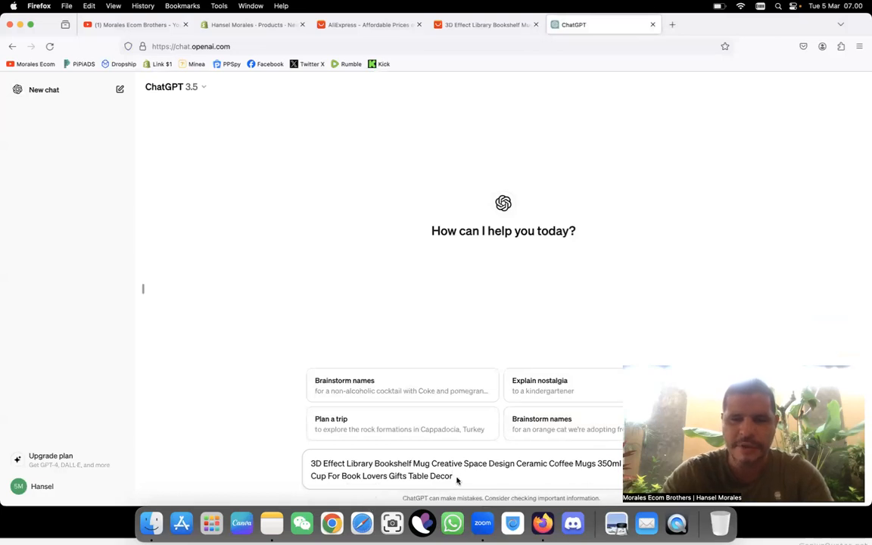
click(463, 27)
scroll(363, 274, down, 3)
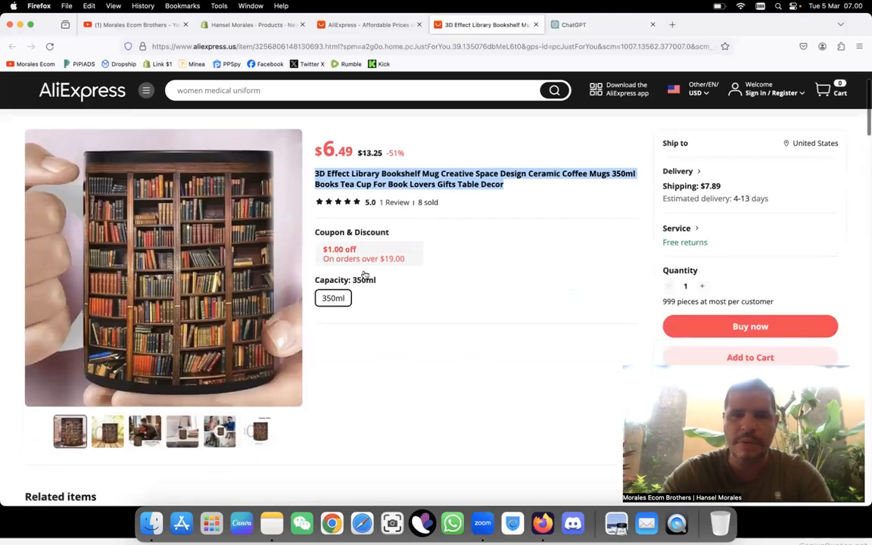
scroll(363, 274, down, 1)
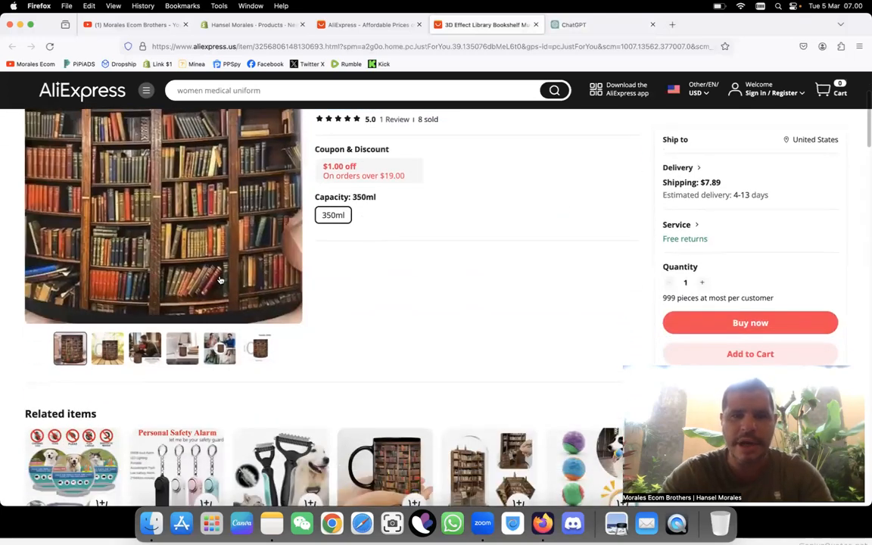
scroll(214, 358, down, 10)
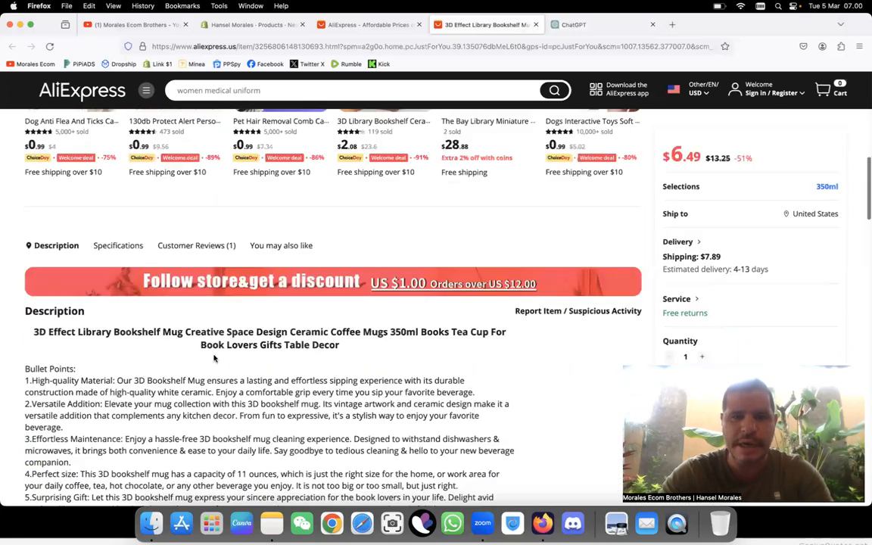
scroll(214, 358, down, 5)
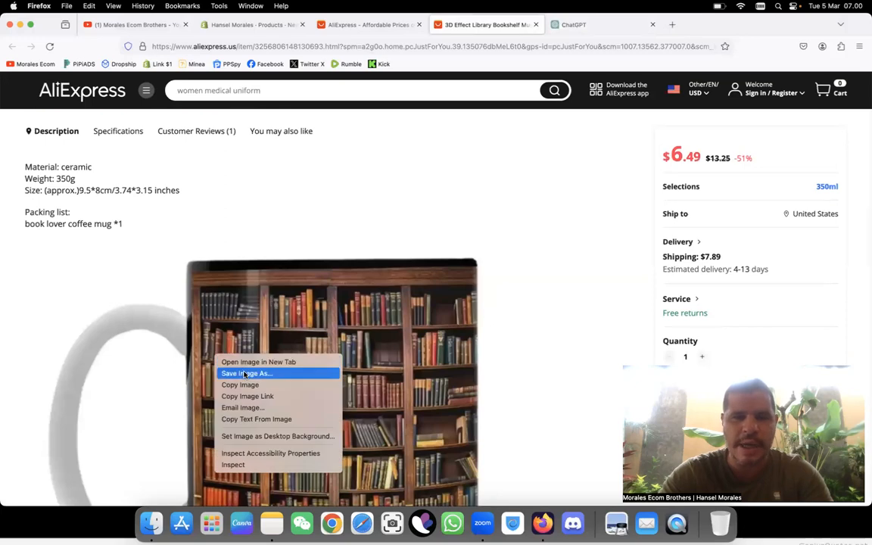
click(245, 374)
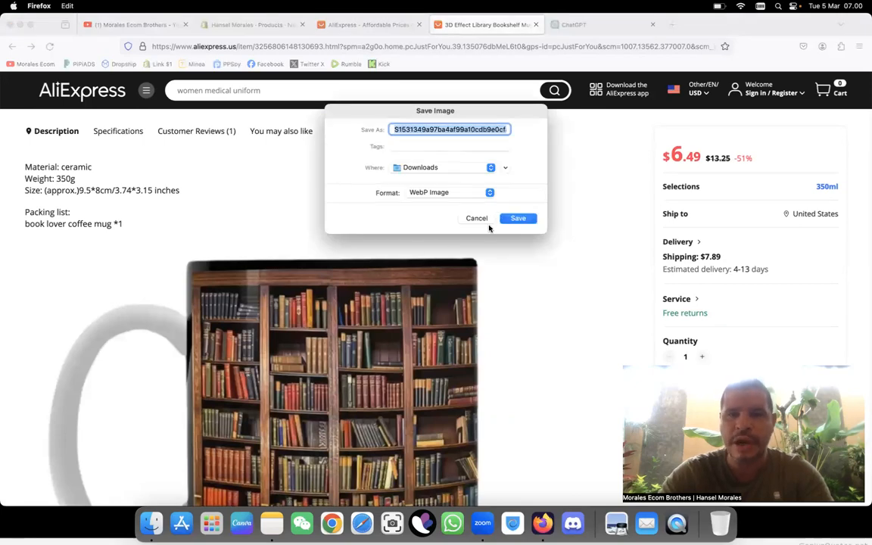
click(477, 218)
drag(483, 221, 396, 133)
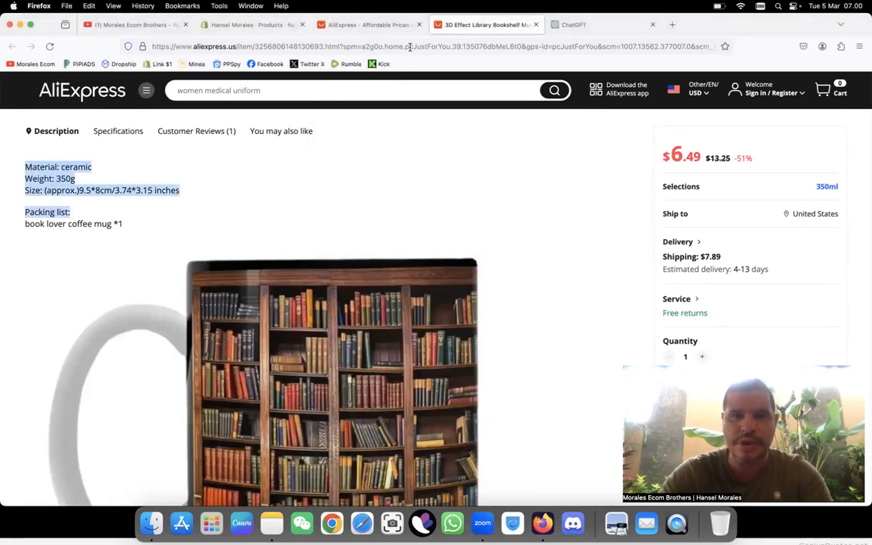
Step: Open the mug listing's copied web address in Google Chrome, and delete the Dropship Affiliate bookmark
click(409, 46)
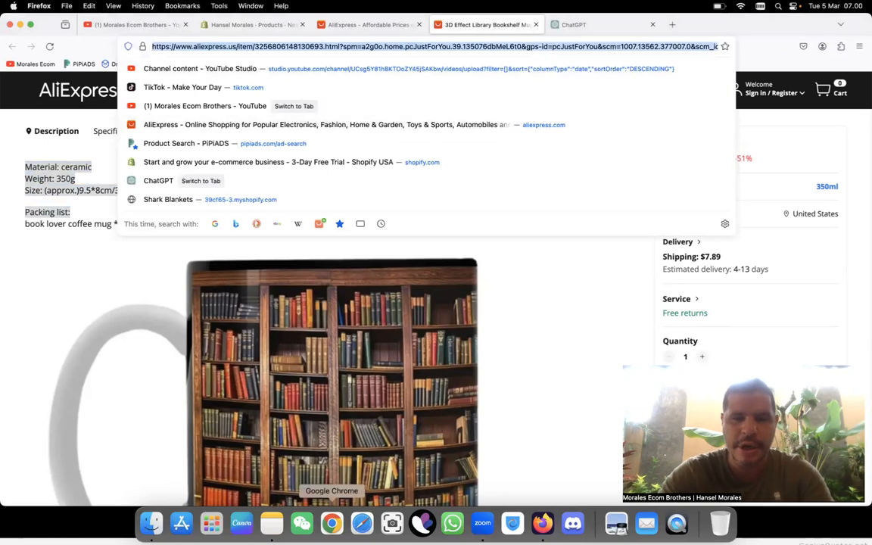
click(332, 520)
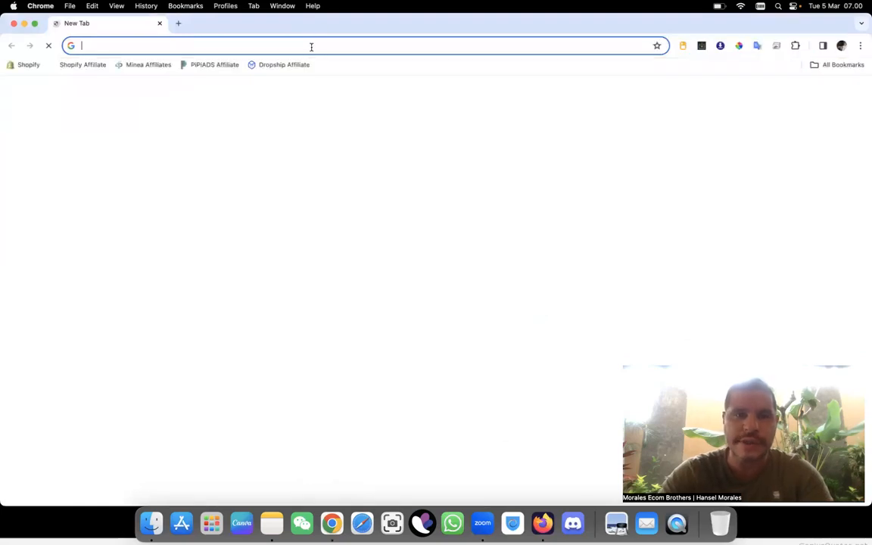
key(super+v)
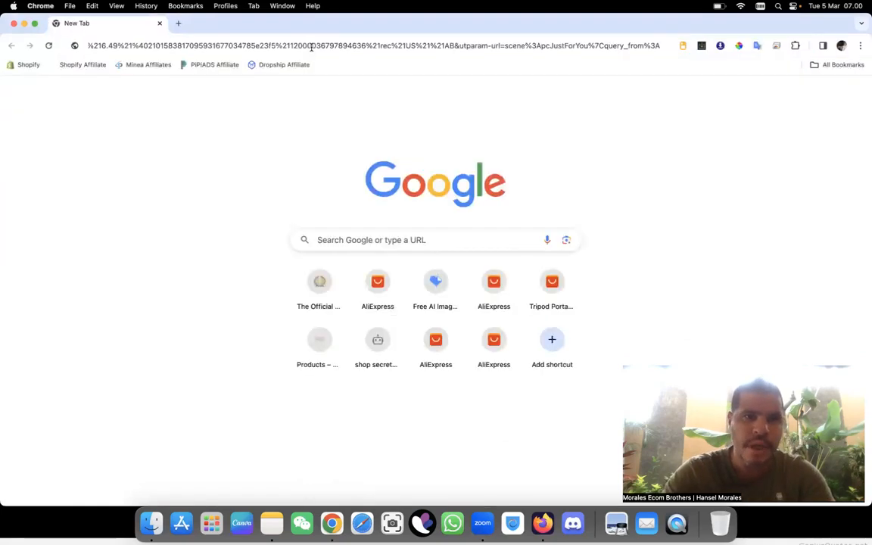
key(Return)
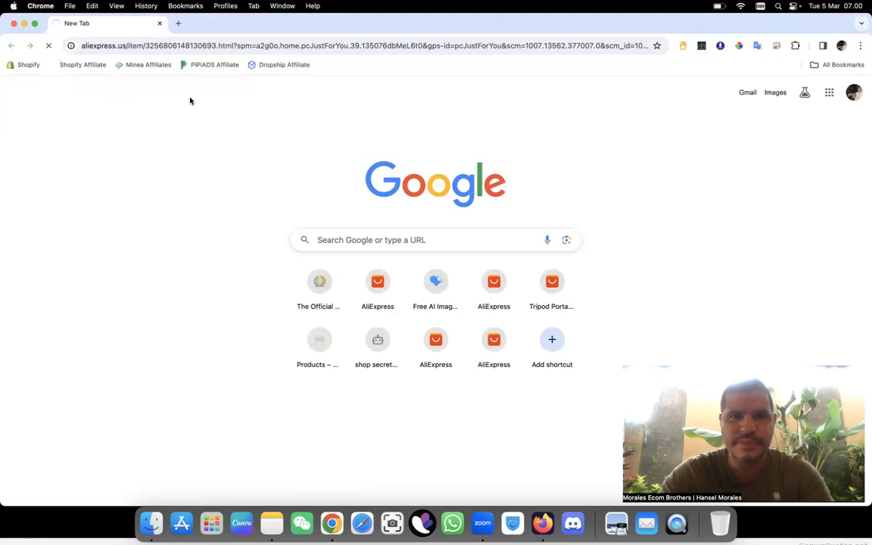
right_click(268, 66)
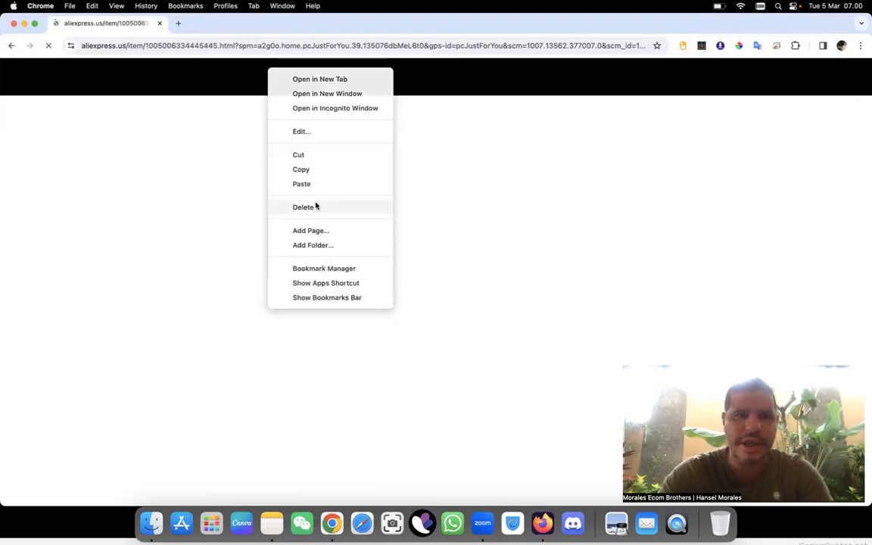
click(315, 206)
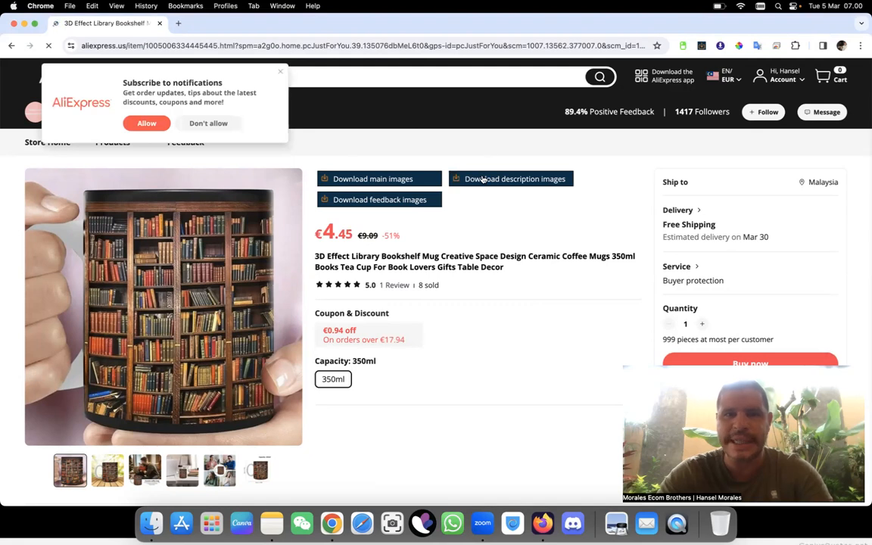
Step: Dismiss the notification subscription prompt and download the mug's main images and description images
click(280, 70)
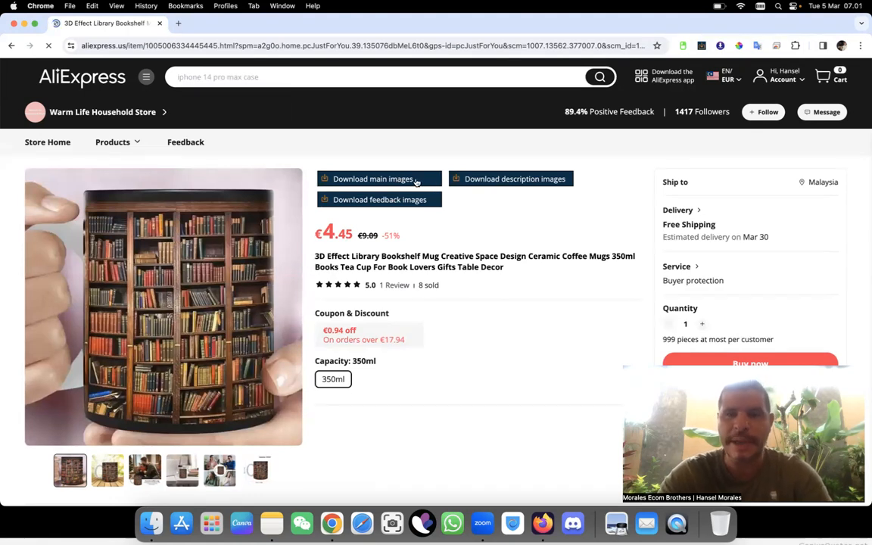
click(416, 180)
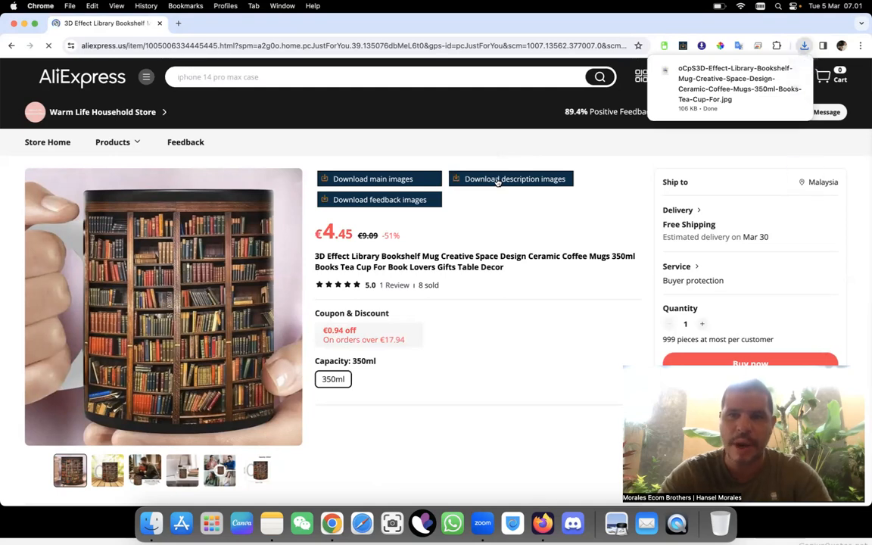
scroll(498, 181, down, 5)
scroll(497, 182, down, 5)
scroll(498, 182, up, 15)
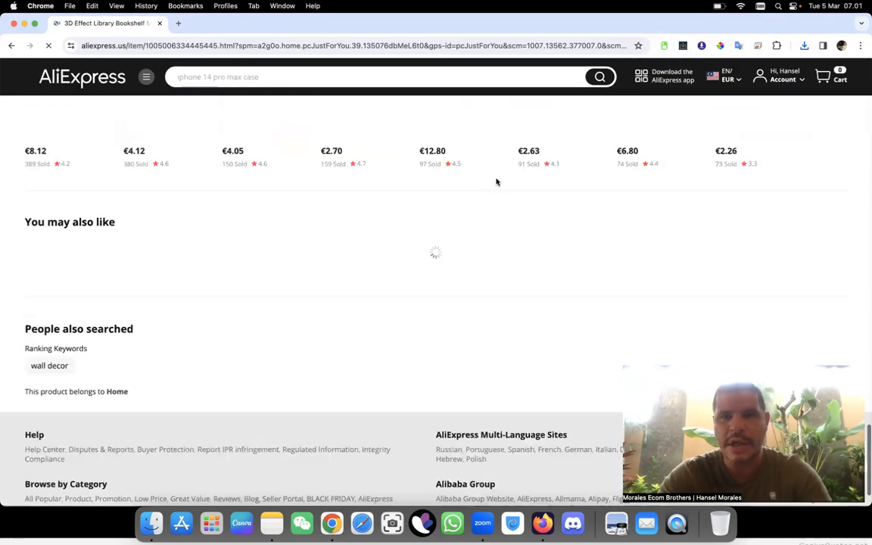
click(498, 181)
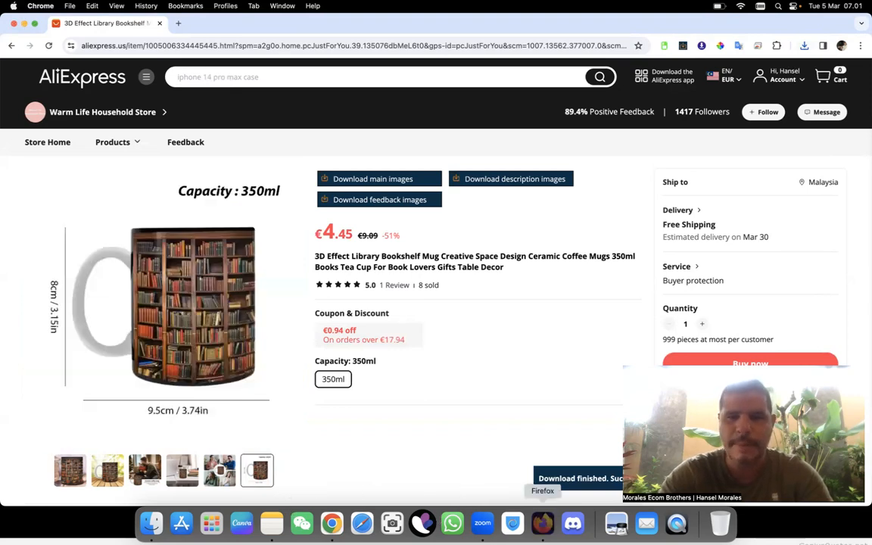
Step: Switch to Firefox and copy the mug's bullet points, specification and packing list from the AliExpress listing into the ChatGPT message
click(542, 523)
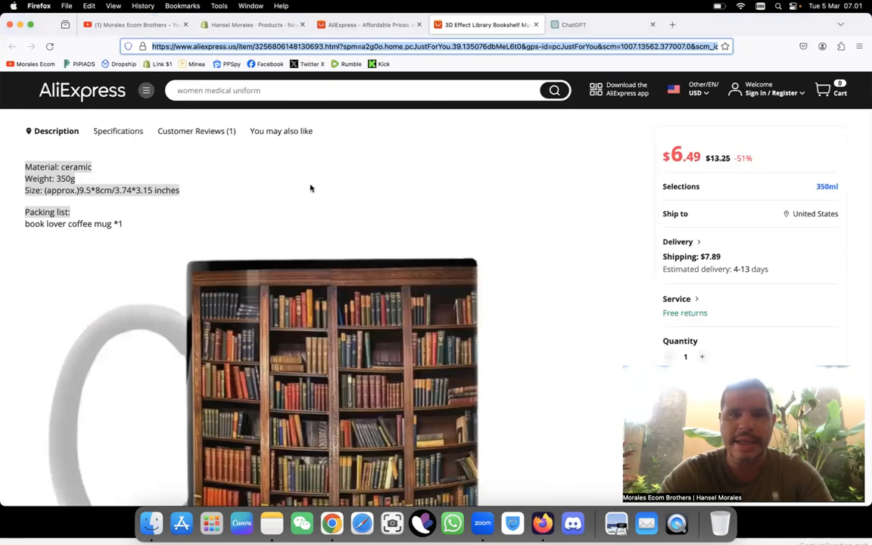
scroll(309, 188, up, 2)
scroll(266, 247, up, 10)
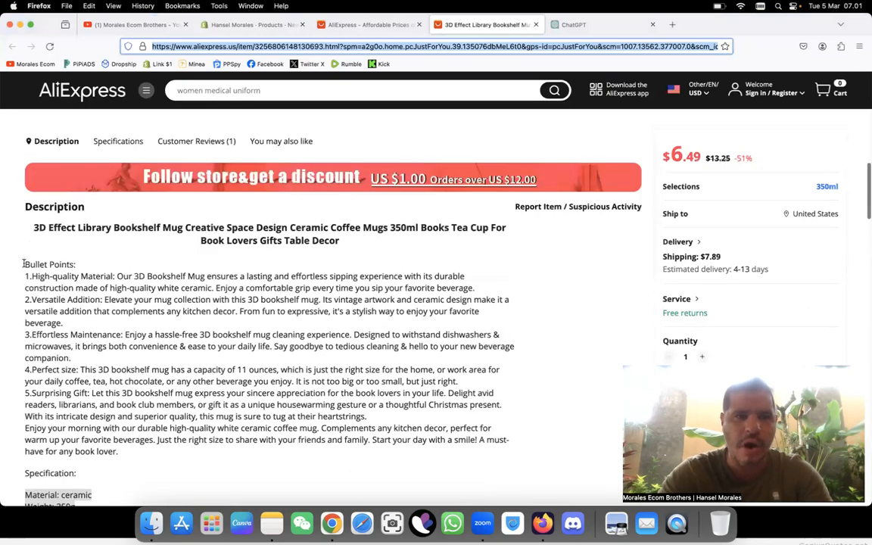
drag(24, 266, 70, 394)
drag(67, 471, 138, 394)
key(super+c)
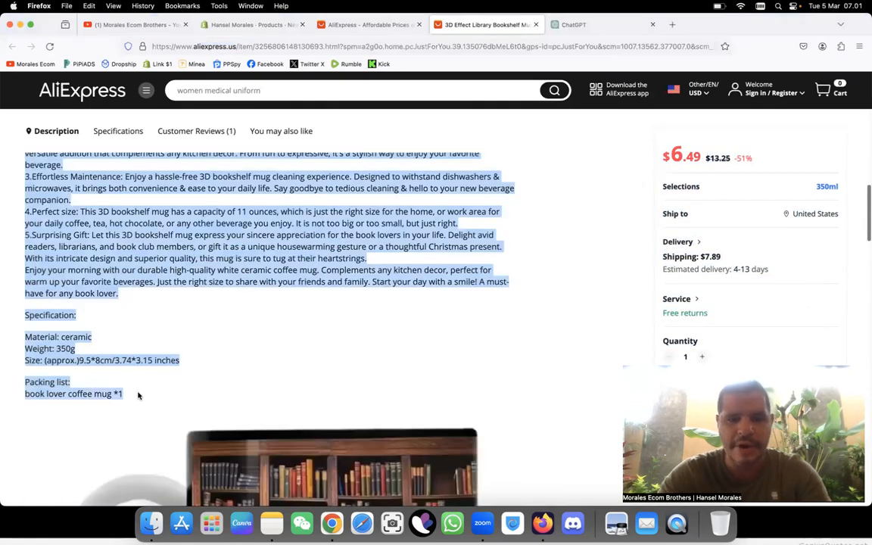
click(575, 24)
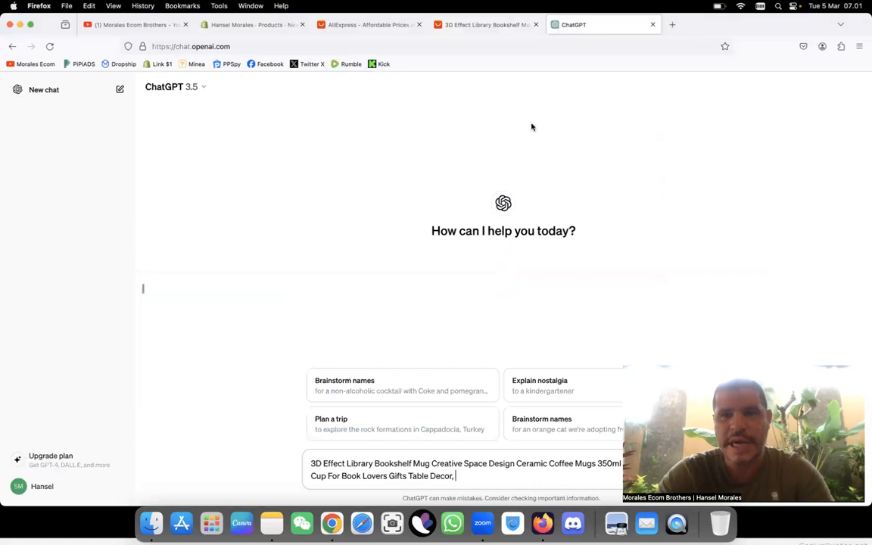
key(super+v)
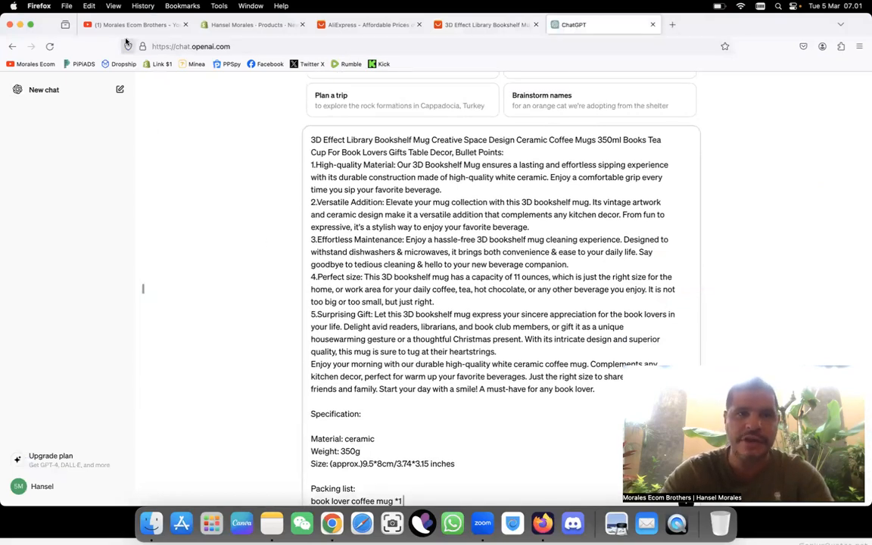
Step: Add to the ChatGPT message, after the pasted description: ", I need you to make me a product tittle for my product listing"
text(, I)
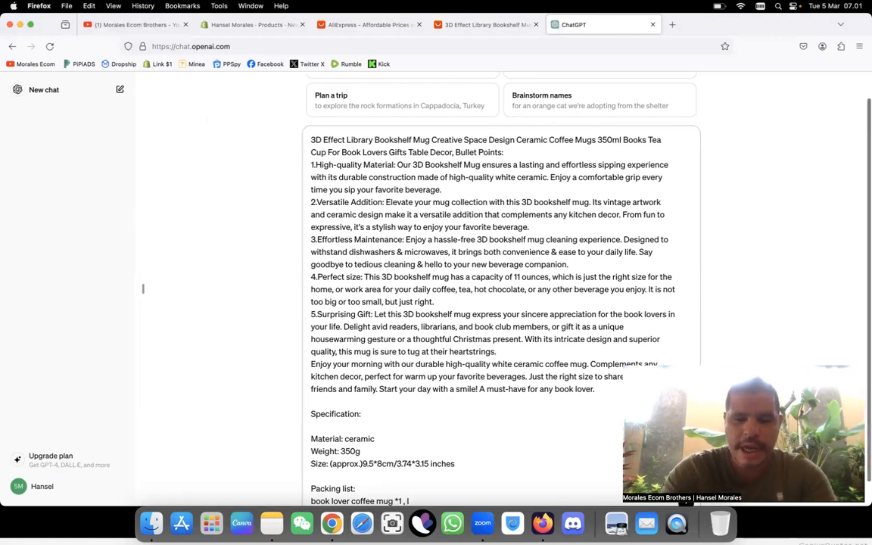
text( need you to make me a)
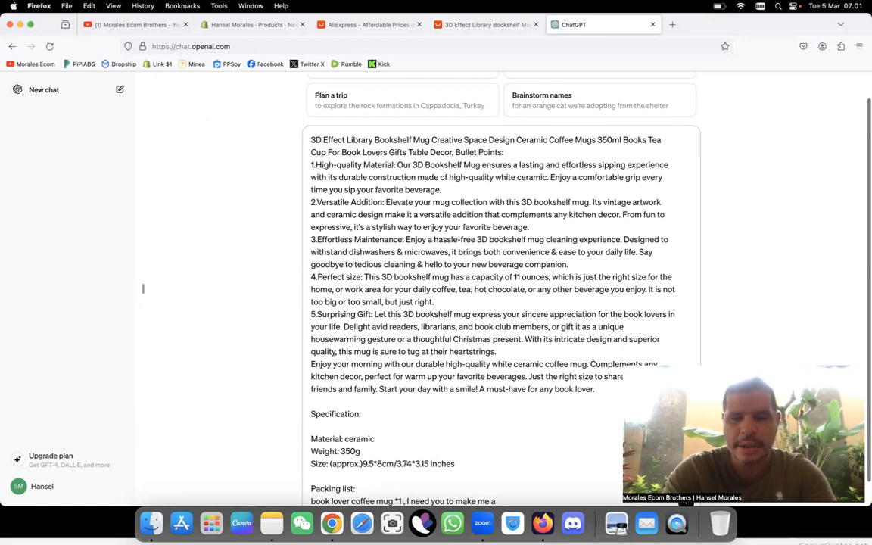
text( produ)
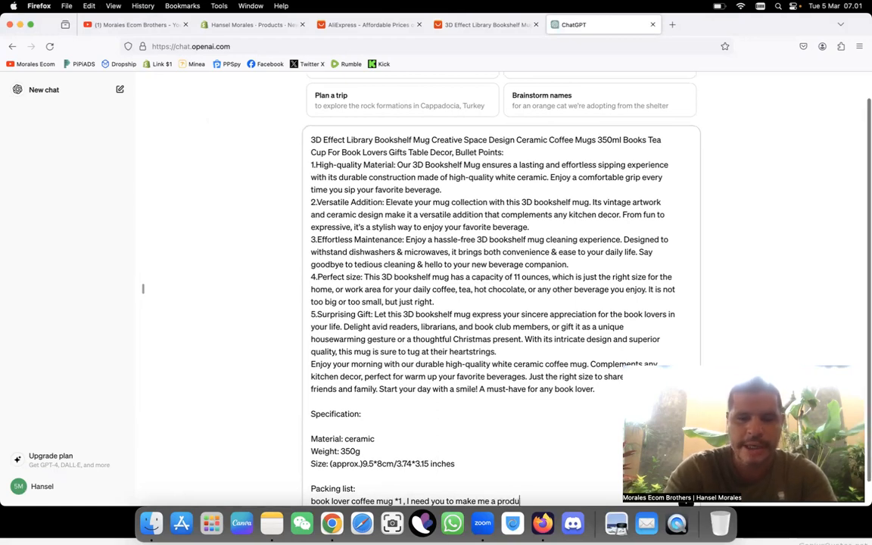
text(ct tittle for)
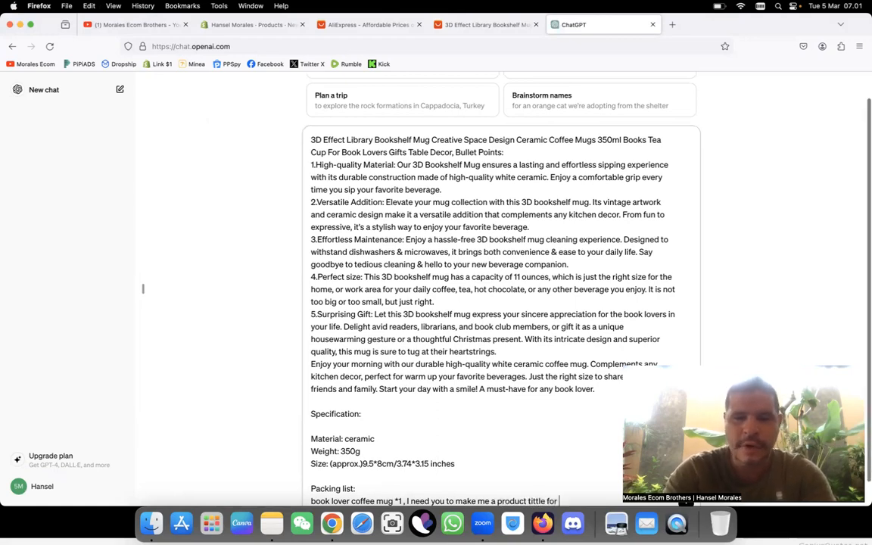
text( my product listin)
text(g as well I need to have a sh)
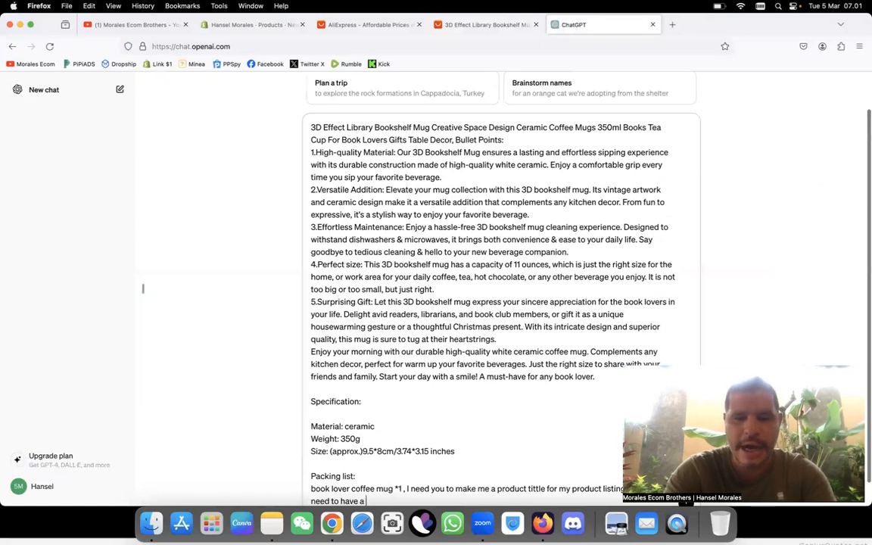
text(ort)
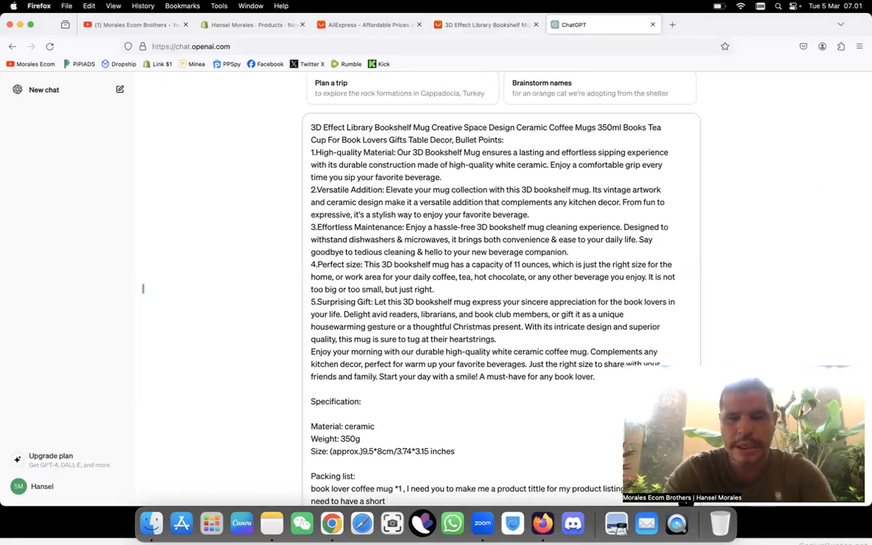
text( d)
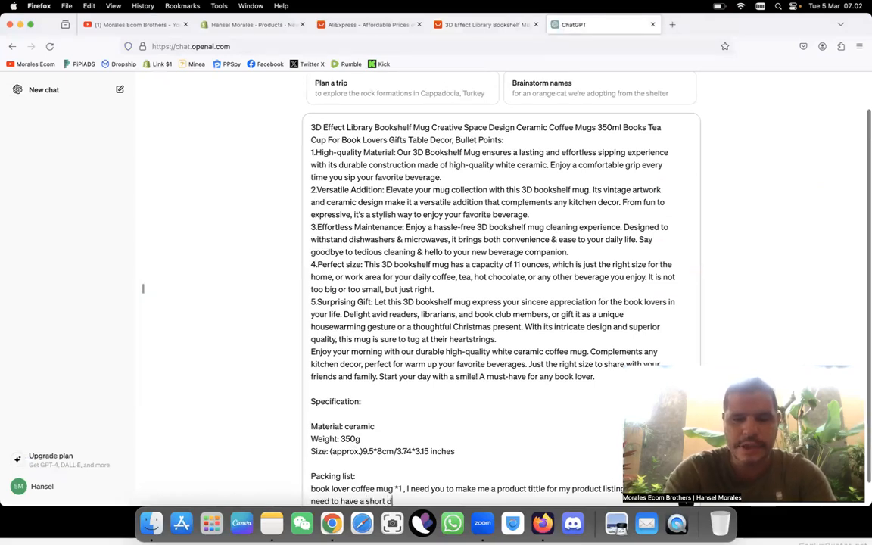
text(escriptiions and )
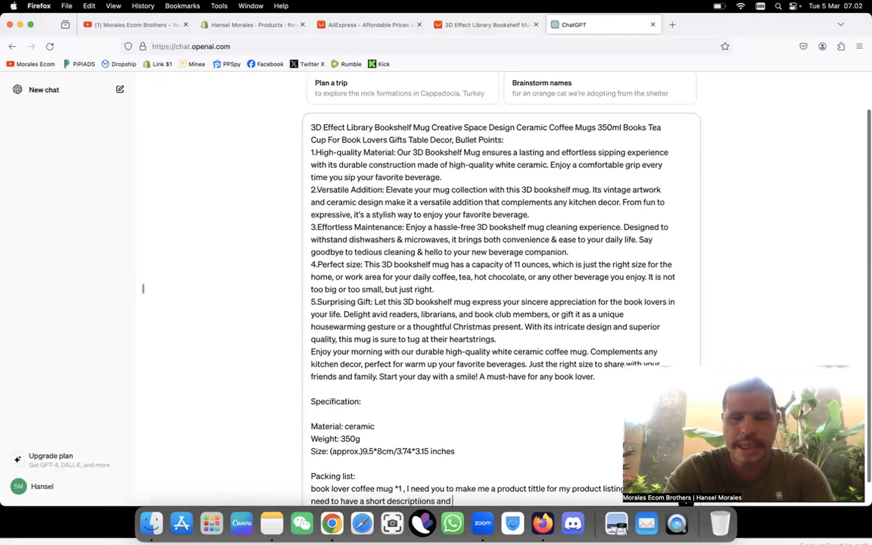
text(some bullet point)
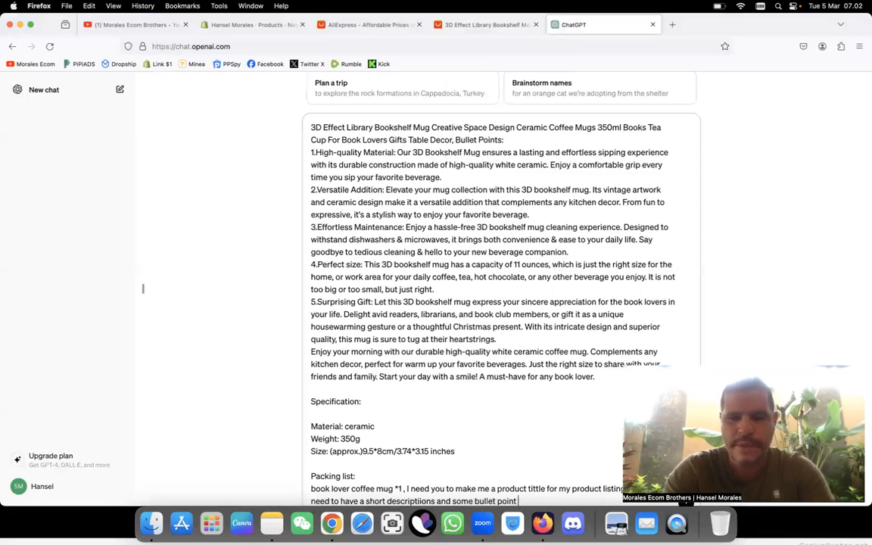
text( that helps me)
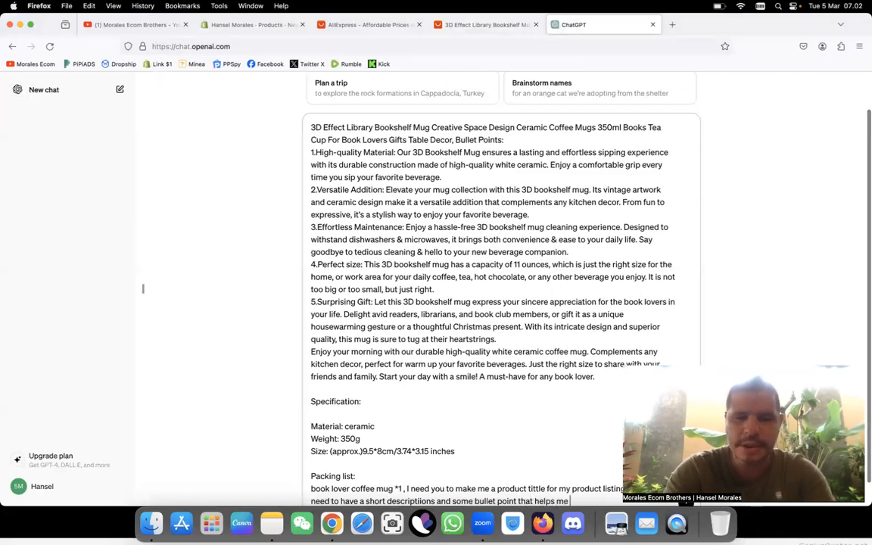
text( sell this p)
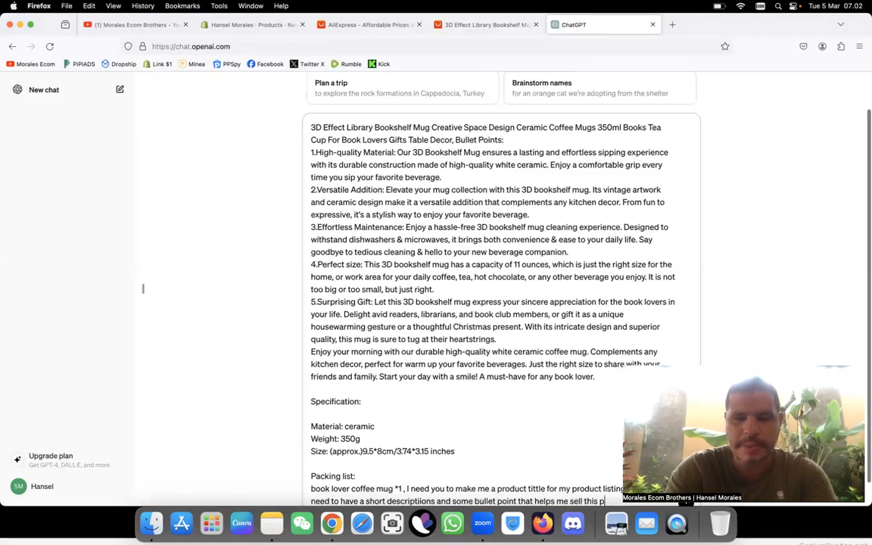
text(roduct make it short )
text(and simple s)
text(o understand)
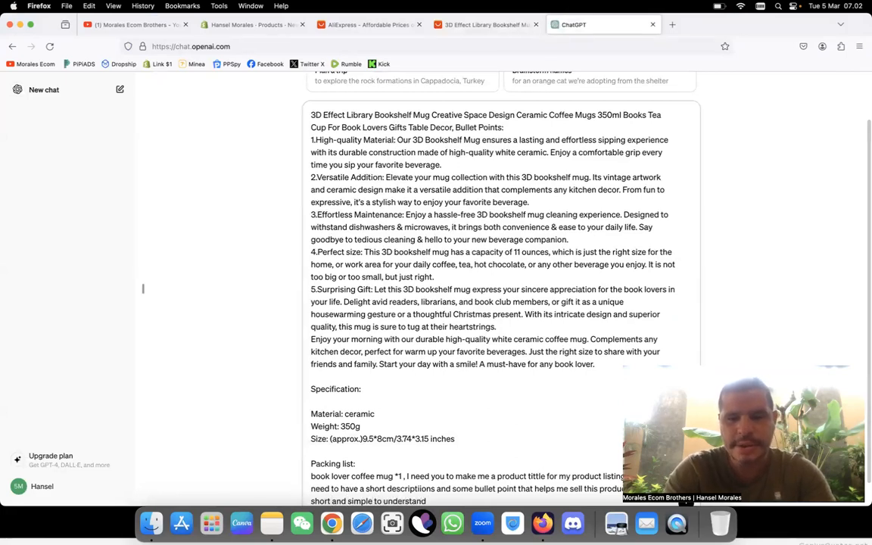
text( but )
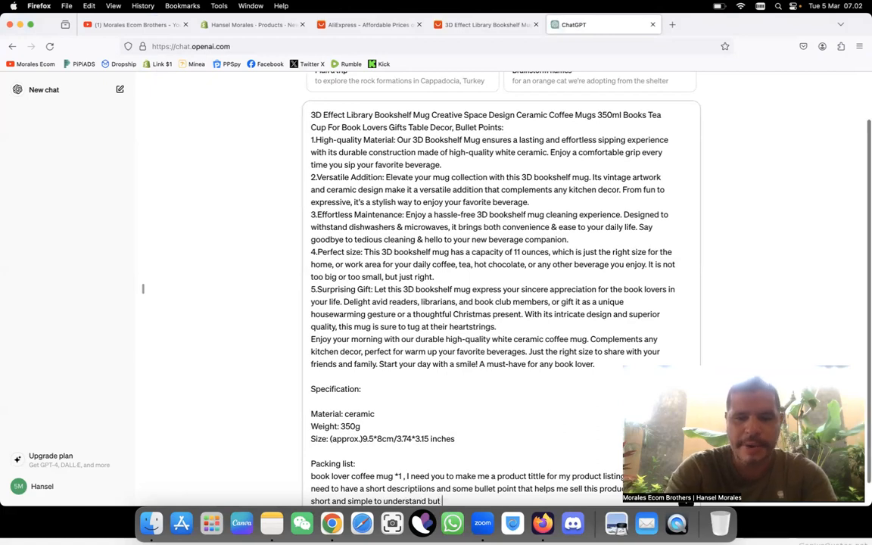
text(remembe ri need to se)
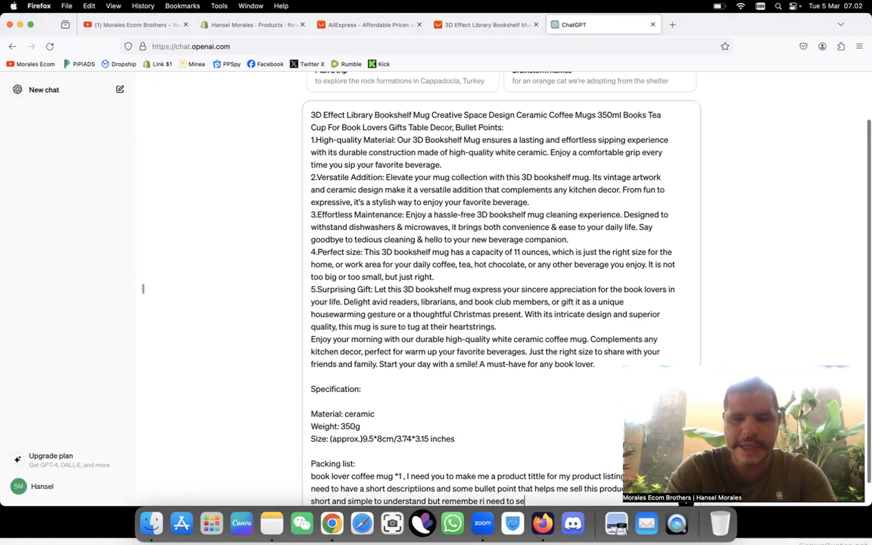
text(ll this prtodu)
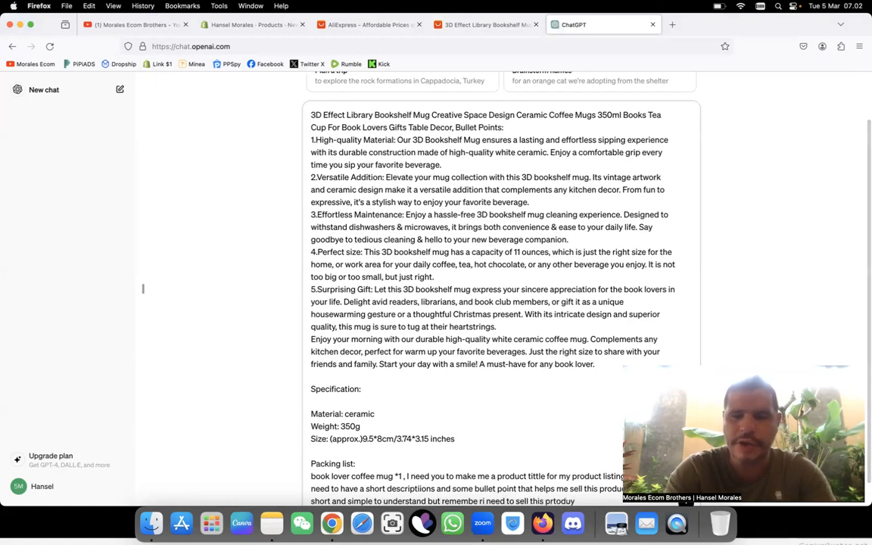
text(ct.)
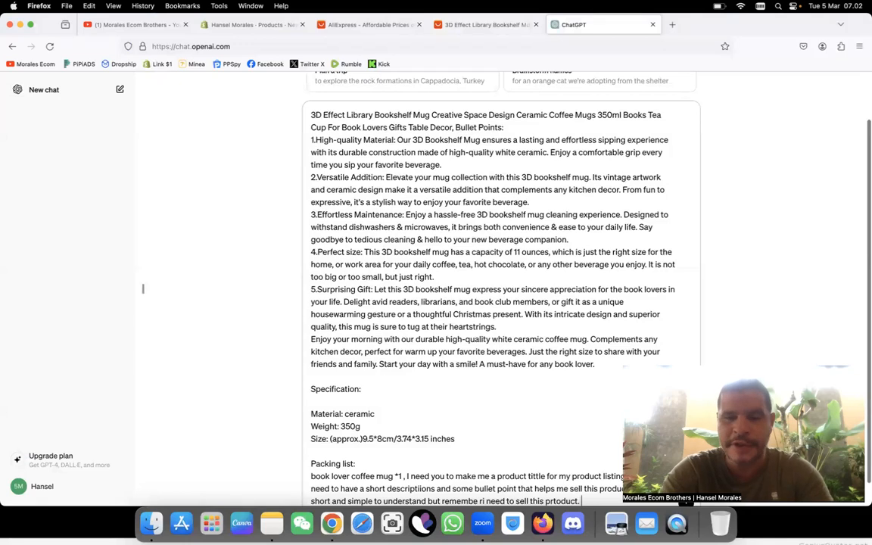
Step: Finish the message with "As well use some emojie for the bullet points" and send it to ChatGPT
scroll(501, 302, down, 1)
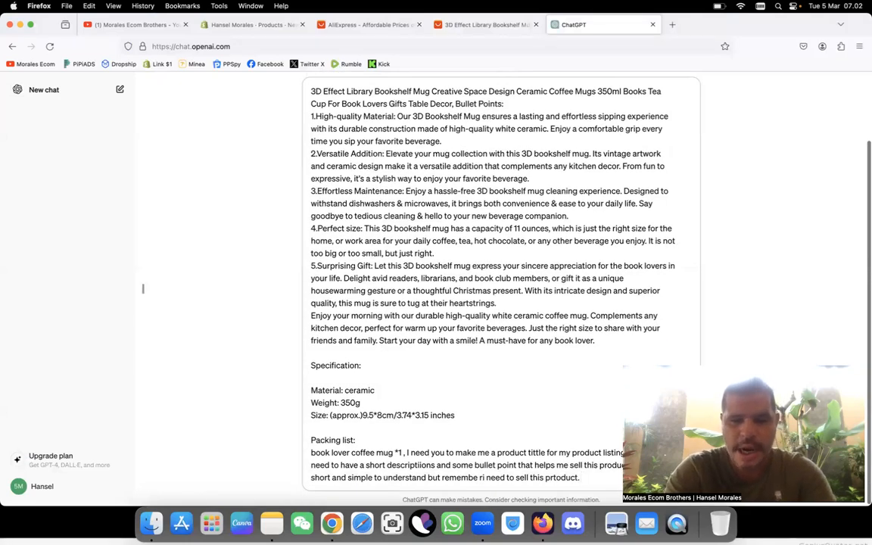
text(As well use)
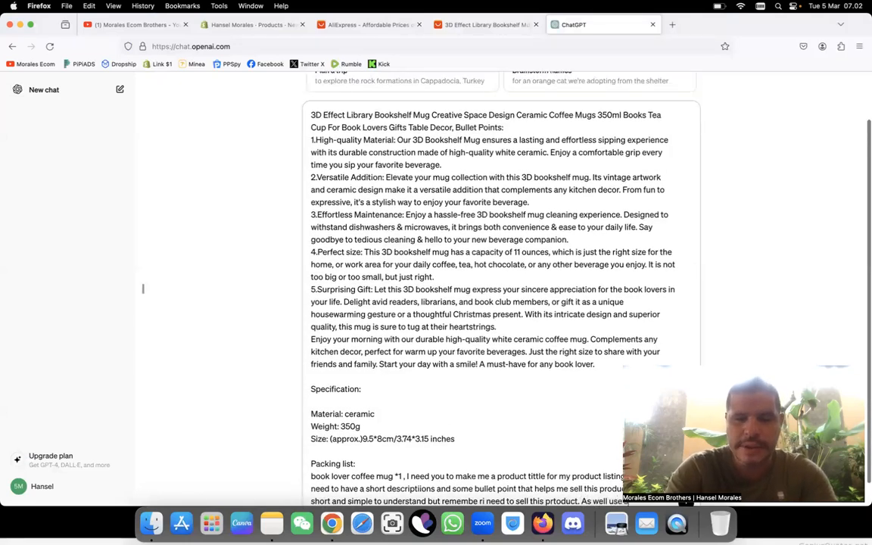
text( some emojie)
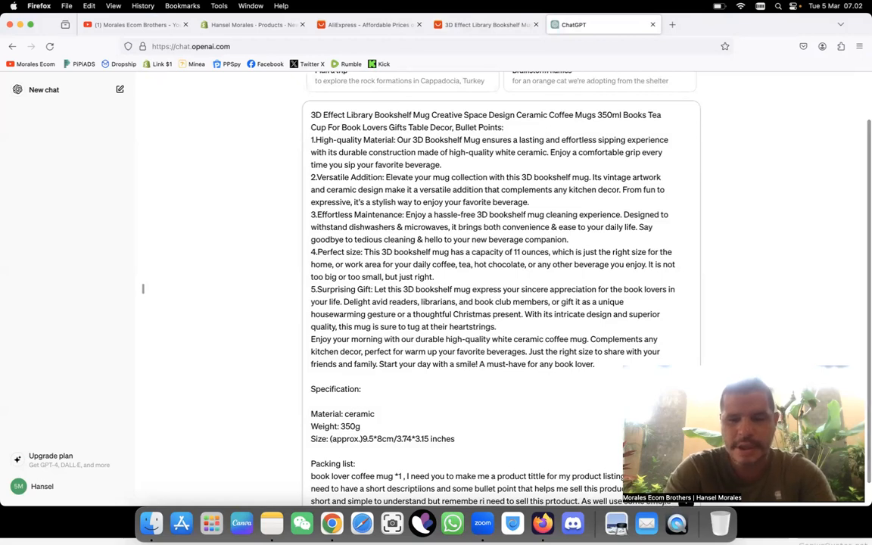
text( for the)
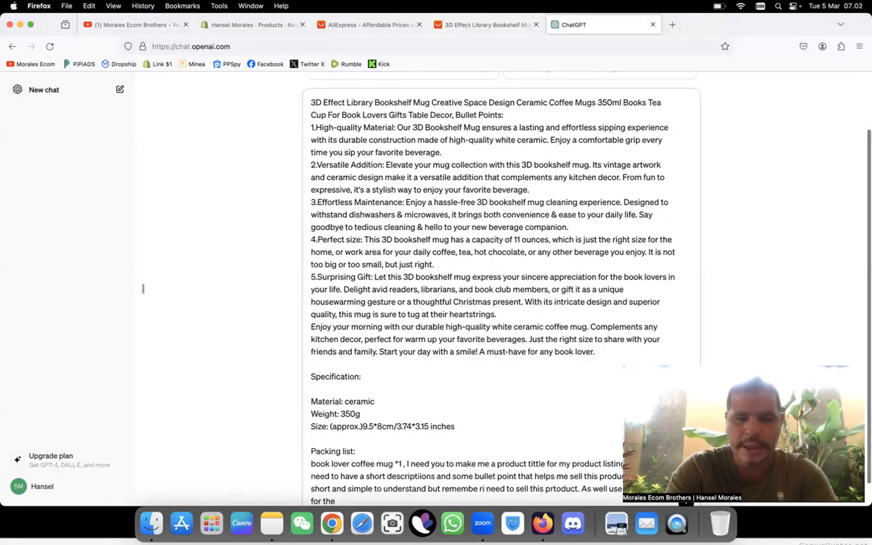
text( bullet point)
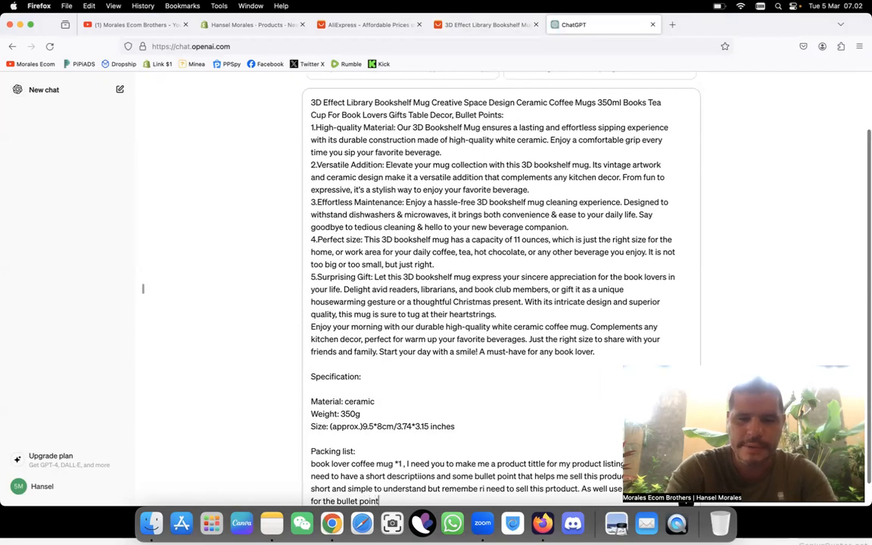
text(s)
key(Return)
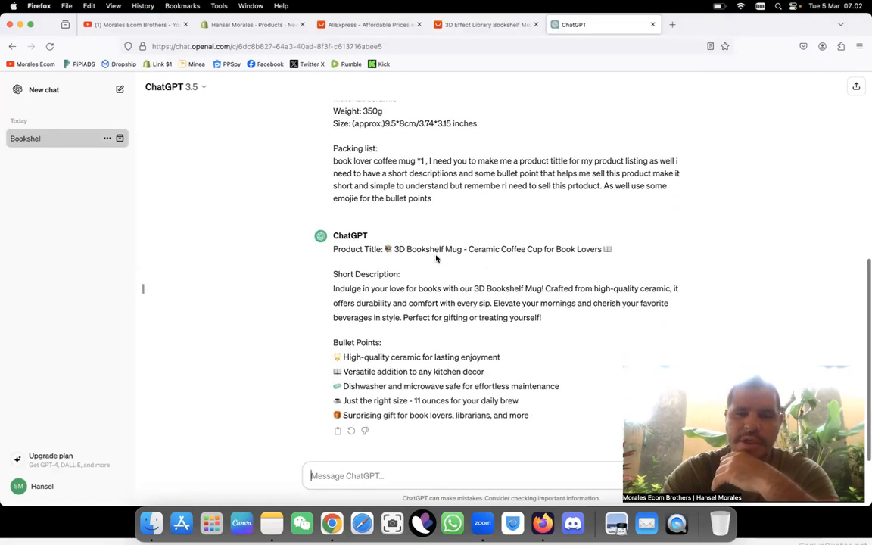
Step: Send ChatGPT the follow-up request "make it longer" for the product text
click(392, 469)
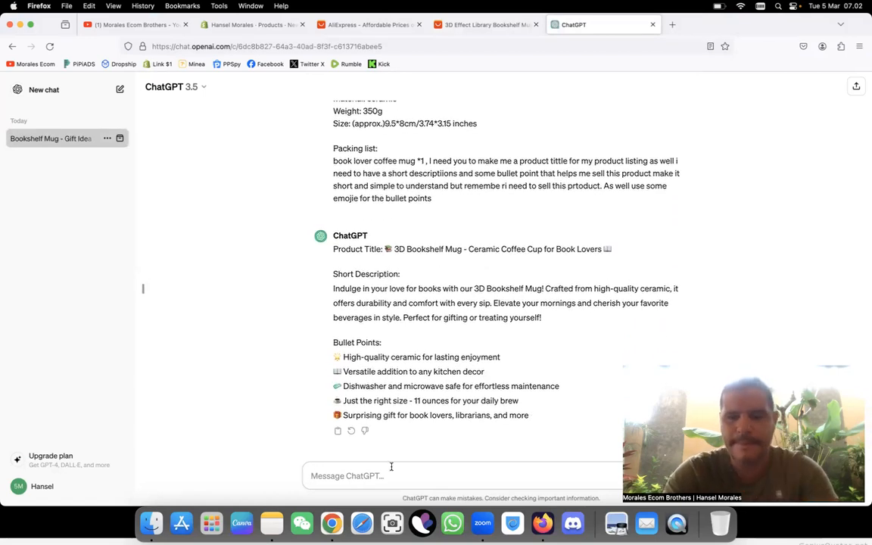
text(make it more)
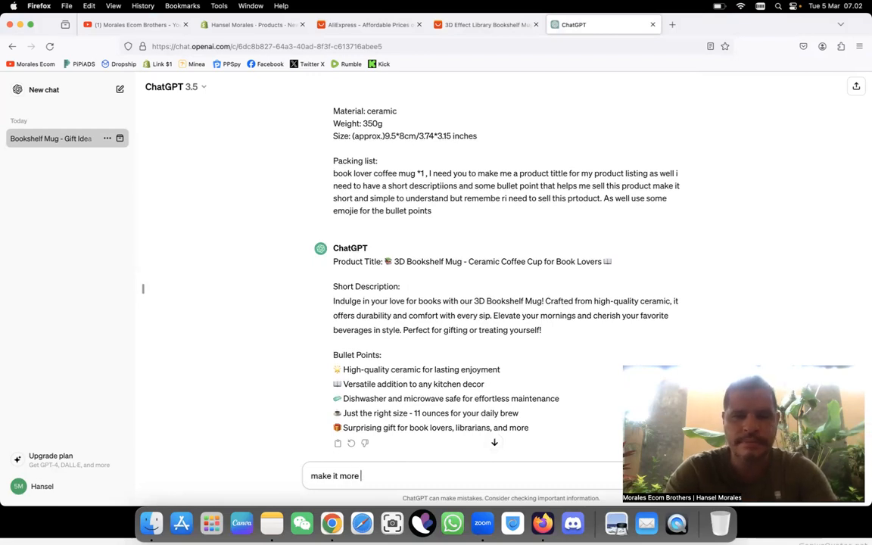
key(BackSpace)
key(BackSpace)
key(BackSpace)
key(BackSpace)
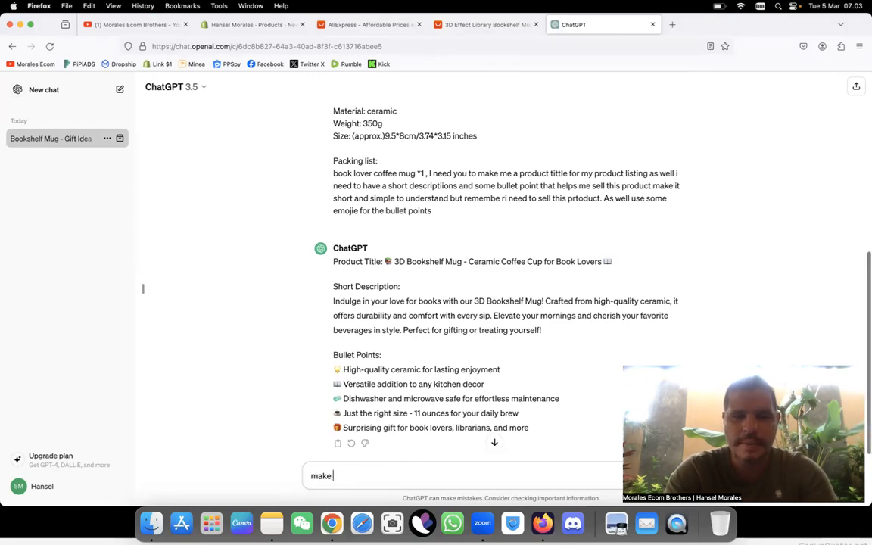
text(longer)
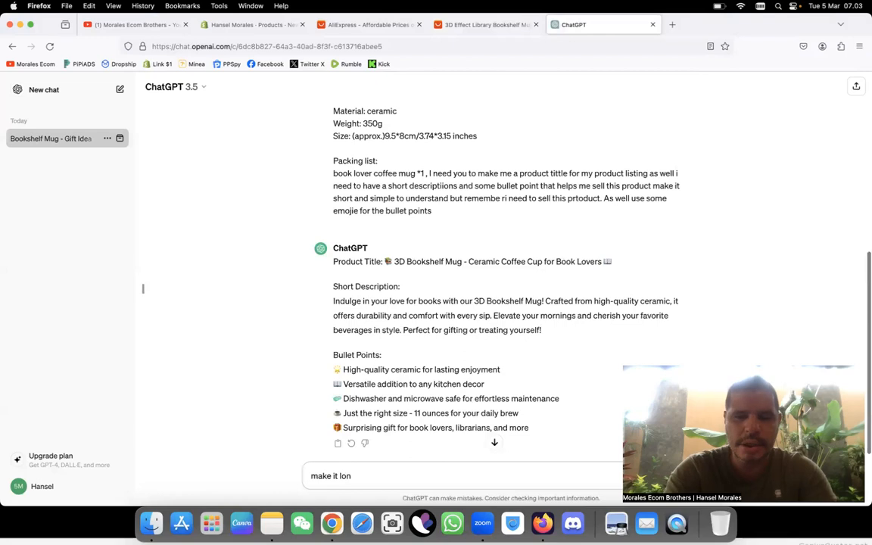
key(Return)
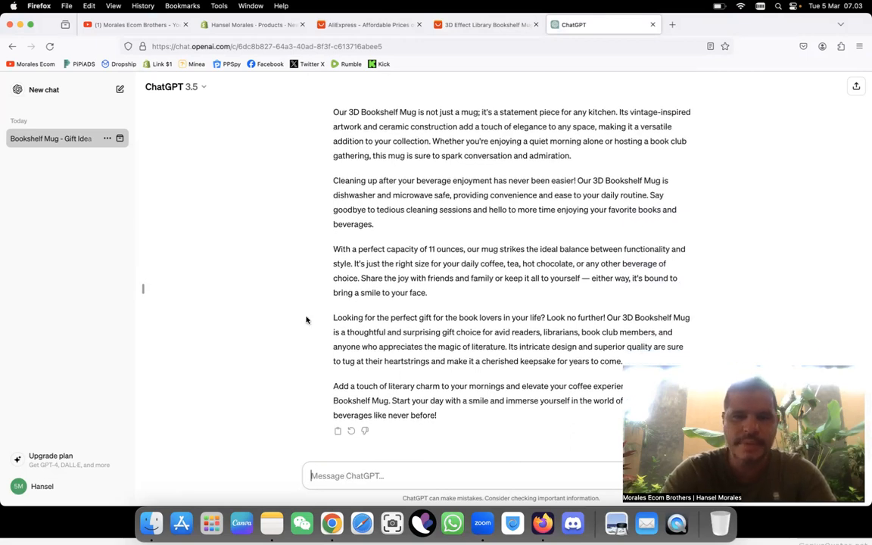
Step: Copy "3D Bookshelf Mug - Ceramic Coffee Cup for Book Lovers" without its emojis from ChatGPT's first answer into the Shopify product title
scroll(307, 320, up, 10)
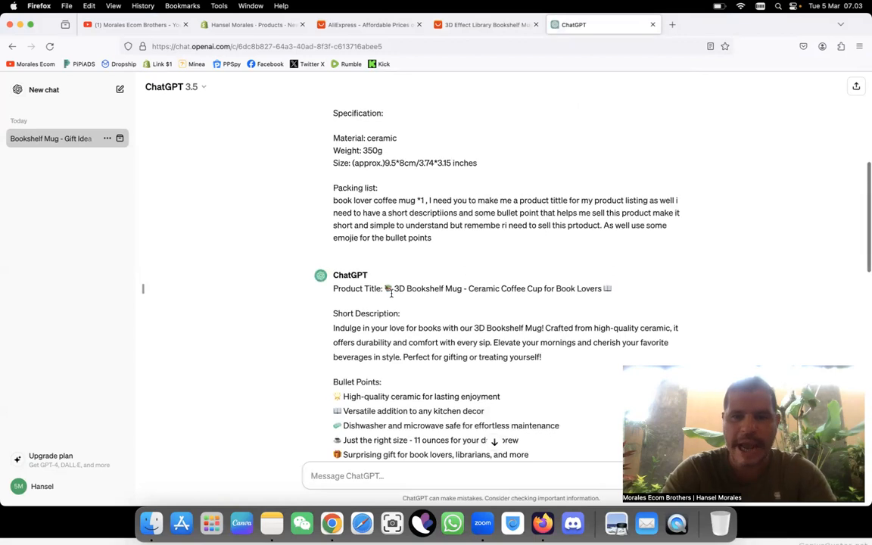
drag(384, 290, 619, 292)
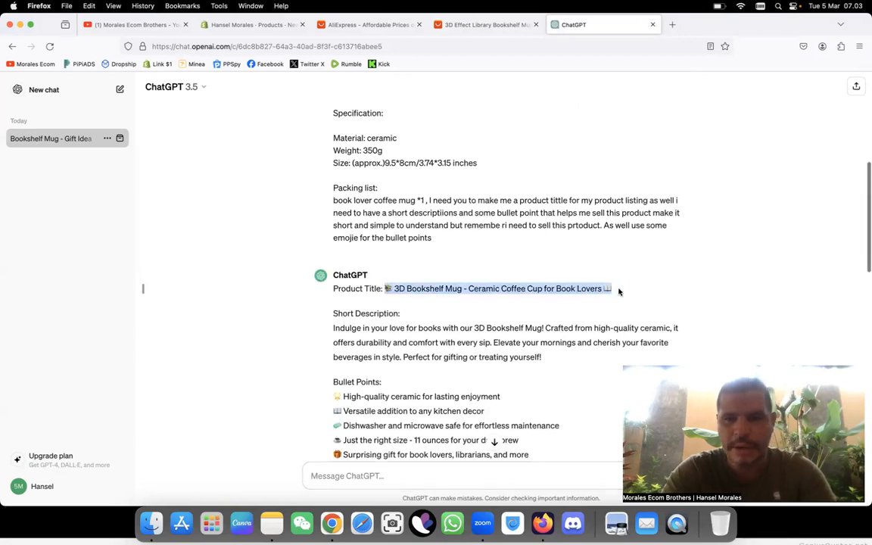
click(377, 284)
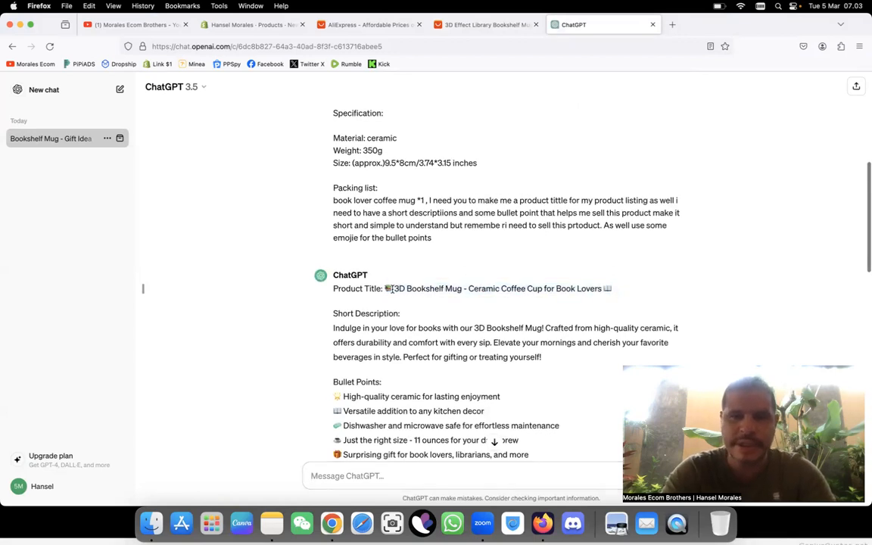
drag(393, 289, 605, 286)
key(ctrl+c)
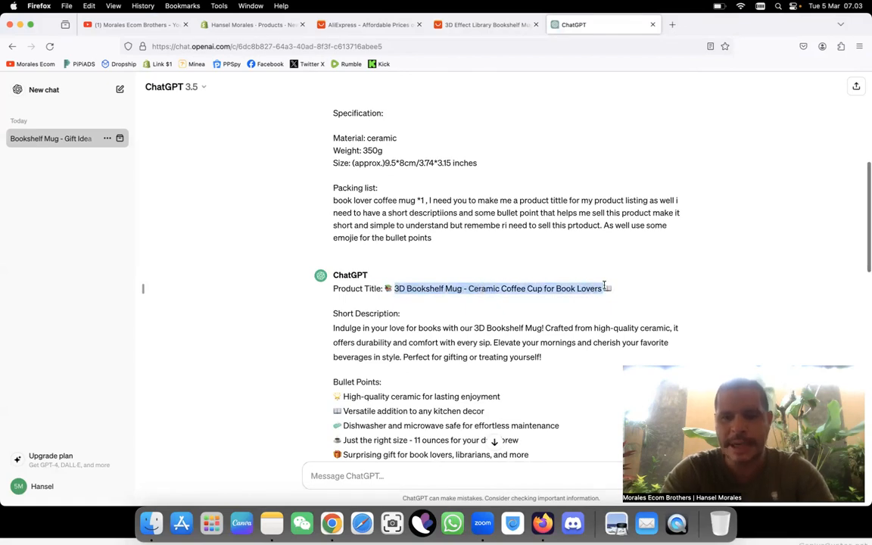
click(235, 21)
click(311, 169)
key(ctrl+v)
Step: Copy the short description text and emoji bullet points from ChatGPT's first answer into the Shopify product description
click(309, 253)
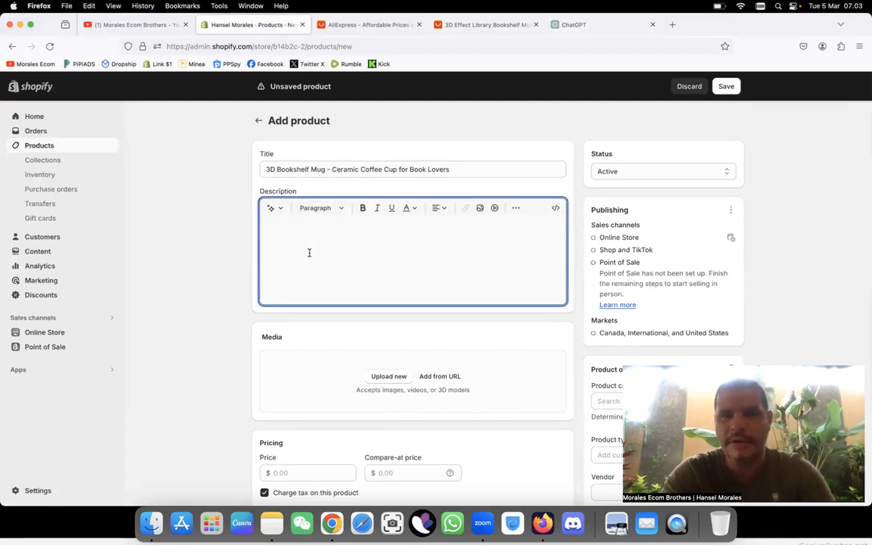
click(601, 25)
scroll(343, 344, down, 3)
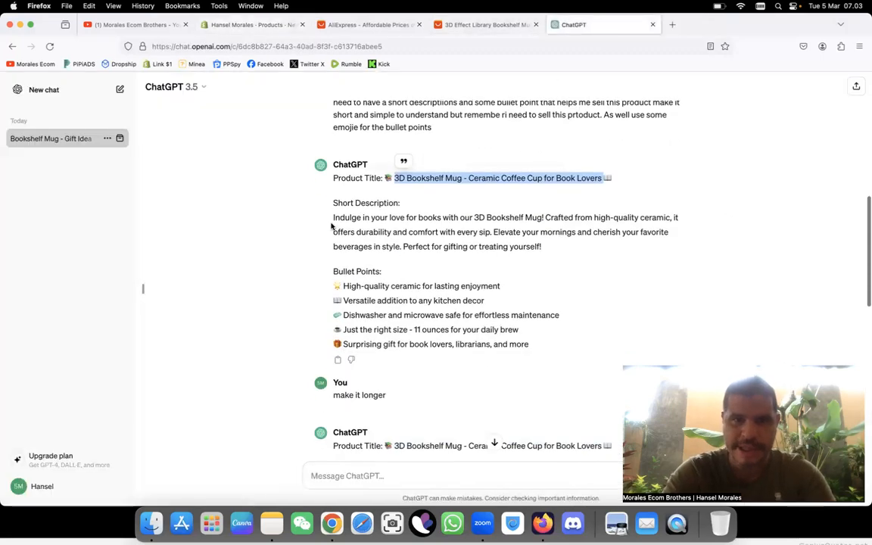
drag(333, 214, 534, 334)
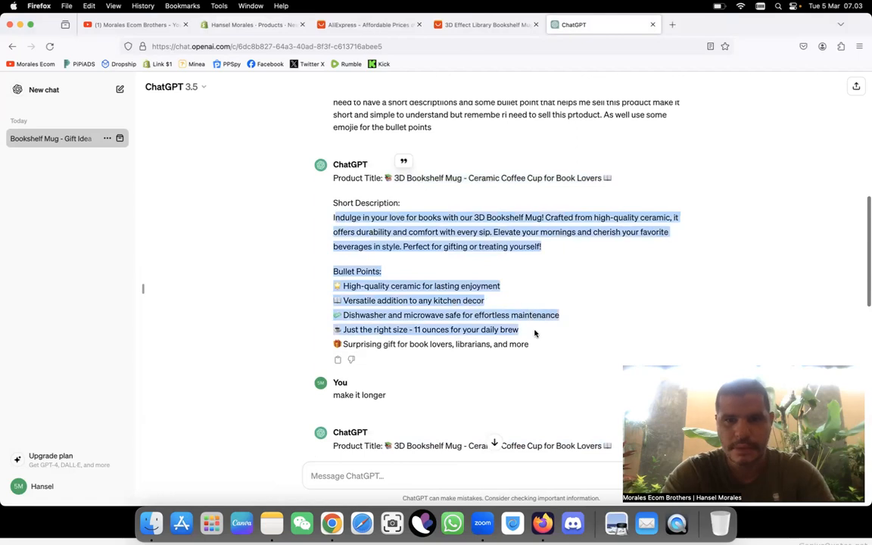
click(325, 221)
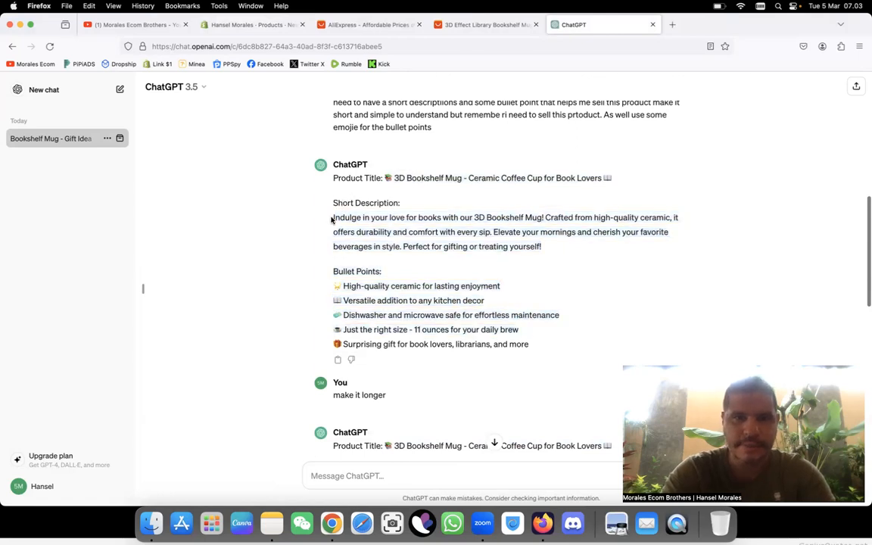
drag(333, 218, 529, 341)
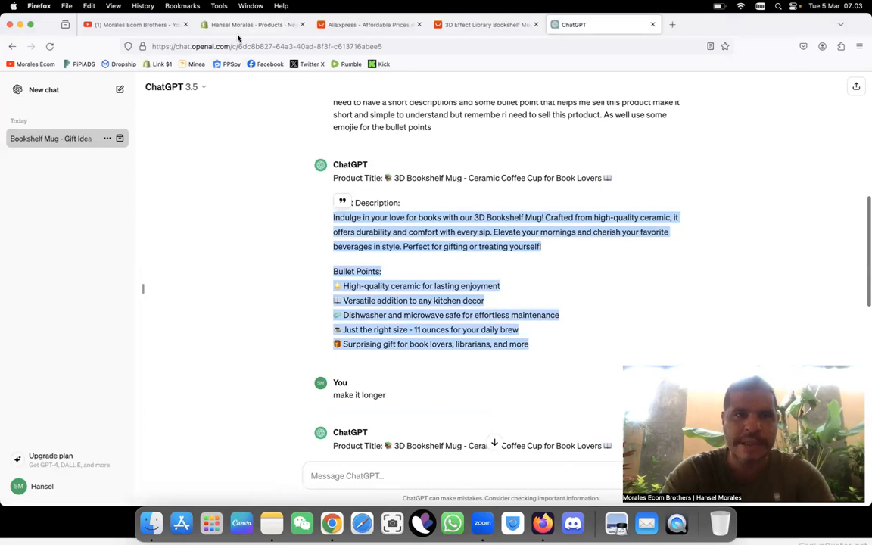
click(244, 25)
text(Indulge in your love for books with our 3D Bookshelf Mug! Crafted from high-quality ceramic, it offers durability and comfort with every sip. Elevate your mornings and cherish your favorite beverages in style. Perfect for gifting or treating yourself!  Bullet Points: 🍵 High-quality ceramic for lasting enjoyment 📖 Versatile addition to any kitchen decor 🧼 Dishwasher and microwave safe for effortless maintenance ☕ Just the right size - 11 ounces for your daily brew 🎁 Surprising gift for book lovers, librarians, and more)
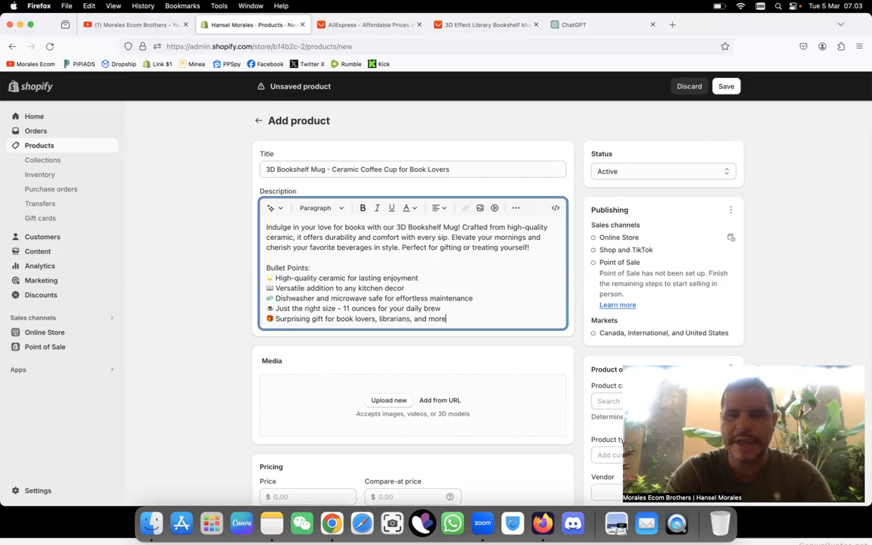
Step: Copy ChatGPT's entire first answer, from the product title to the last bullet point, into a new ChatGPT message
click(612, 26)
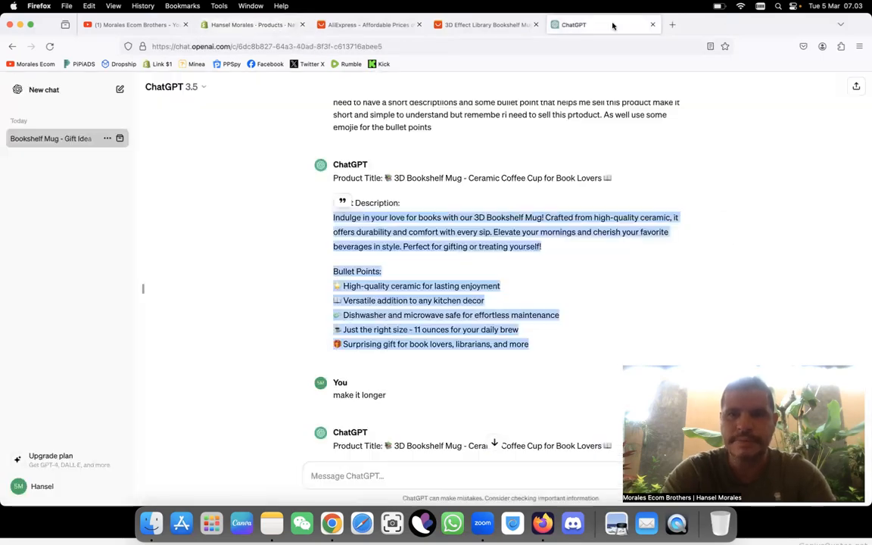
click(443, 274)
drag(533, 345, 300, 175)
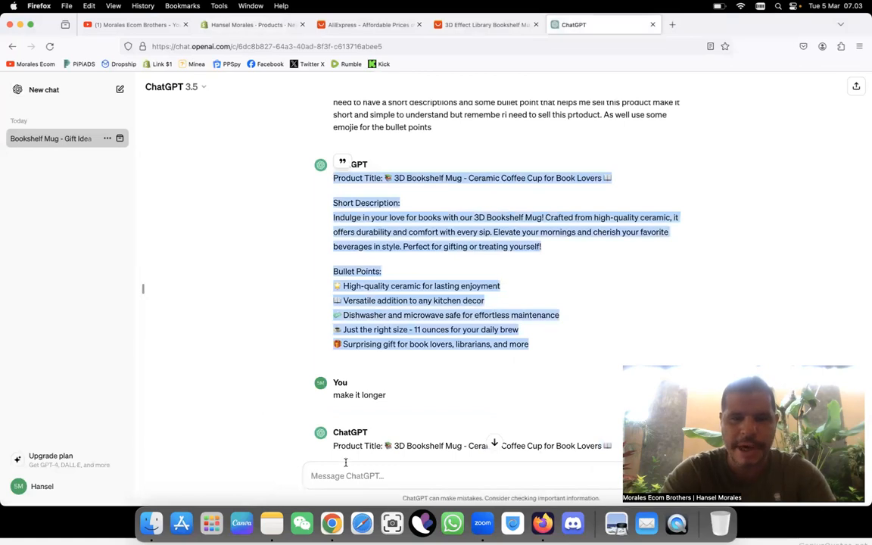
key(super+c)
click(398, 467)
key(super+v)
Step: Add ", i need to make this more like a listing so please add specificatioons and" after the pasted product text
text(, i need to make)
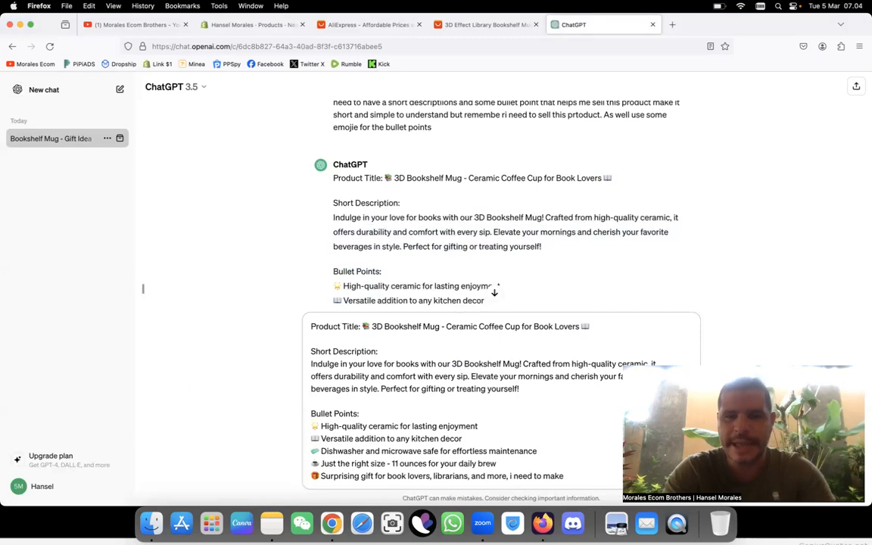
text(this)
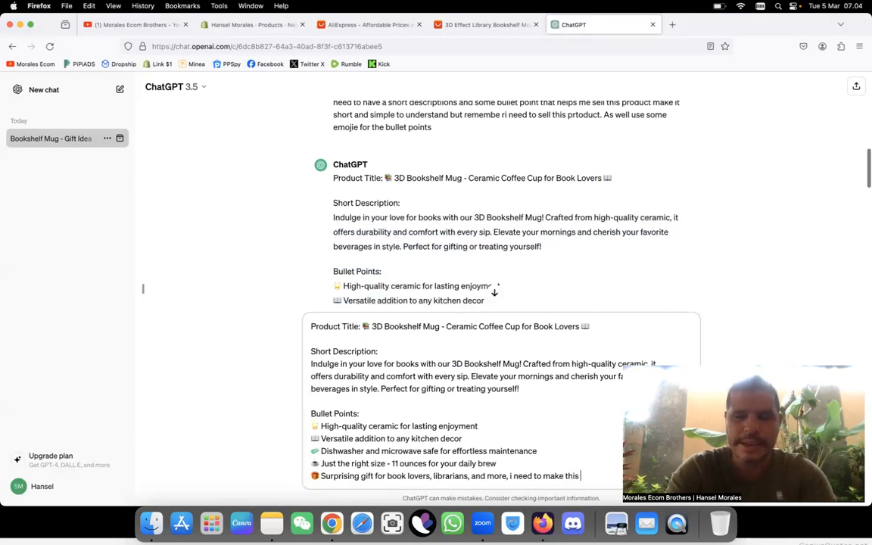
text( more like a )
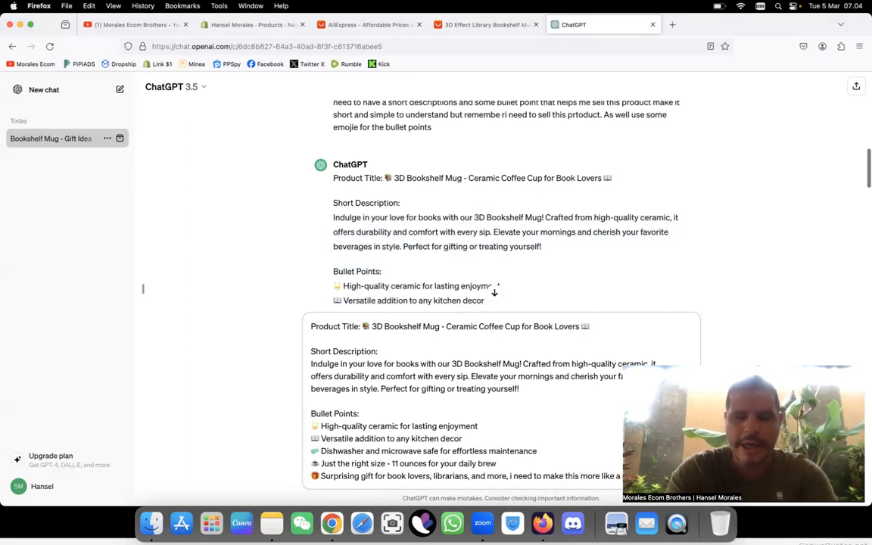
text(listing )
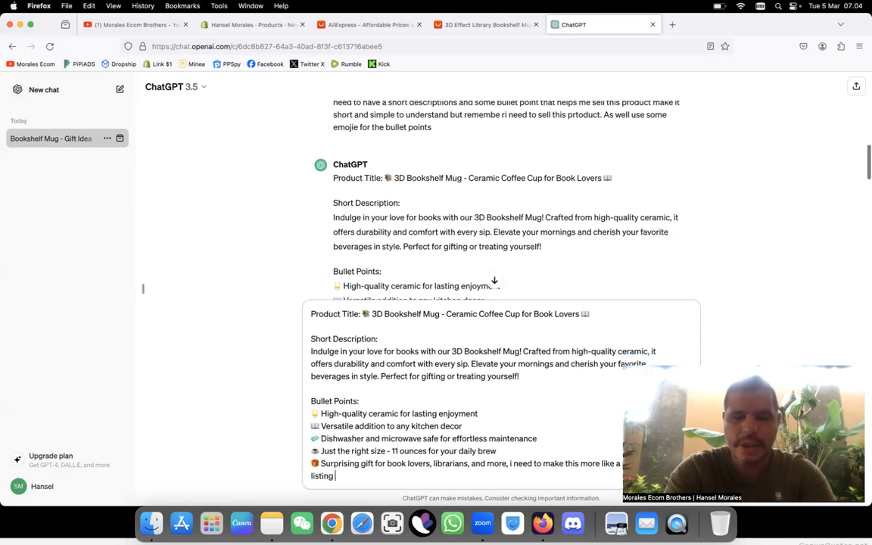
text(so please add)
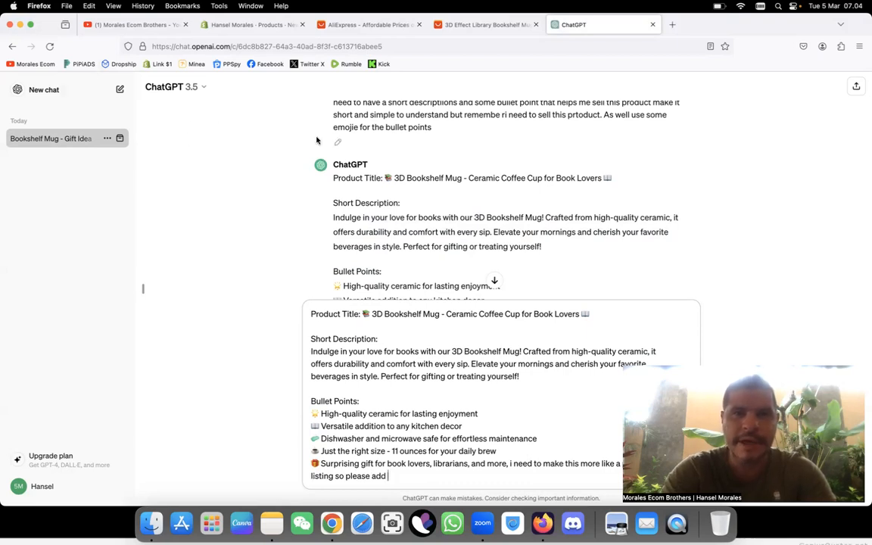
text(specificatioons and)
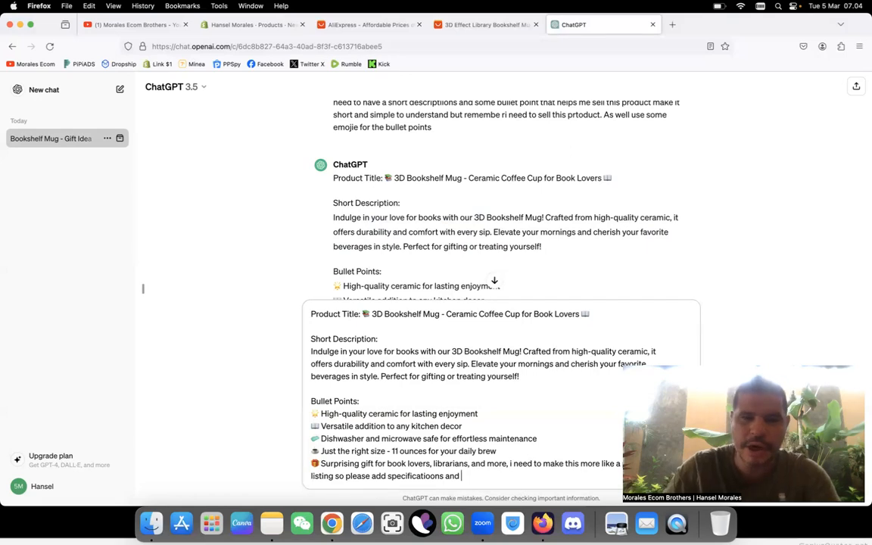
Step: Finish the message with "key feautures about the product" and send it to ChatGPT
text(key feautures about the product)
key(Return)
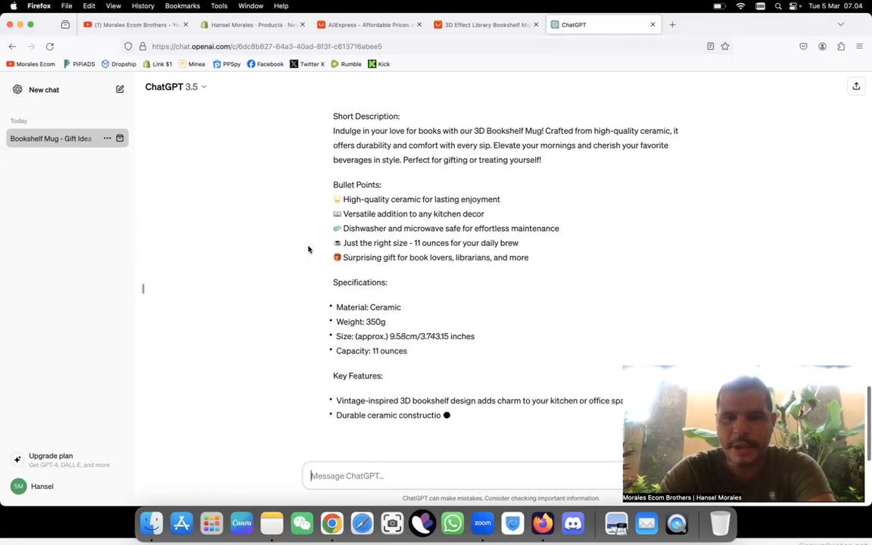
Step: Replace the Shopify product description with ChatGPT's new text, from "Indulge in your love for books" through the key features
scroll(307, 249, up, 3)
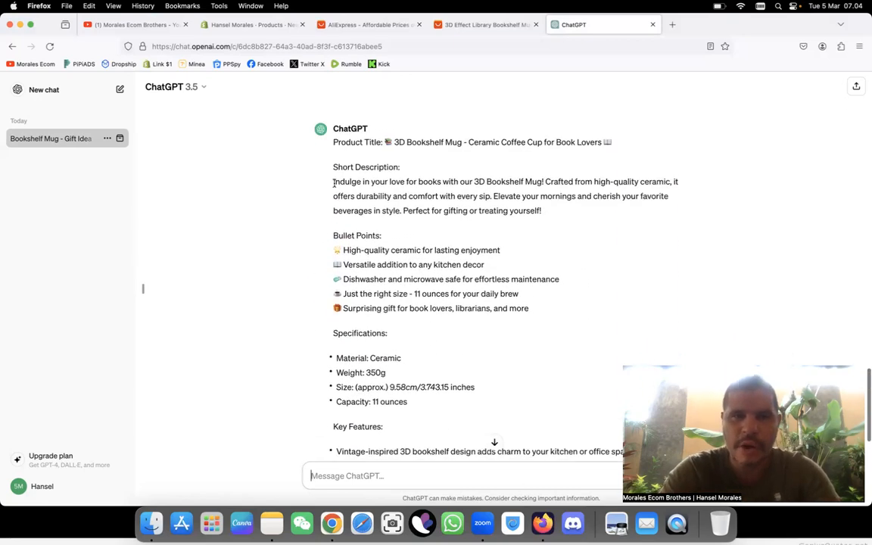
drag(334, 184, 409, 481)
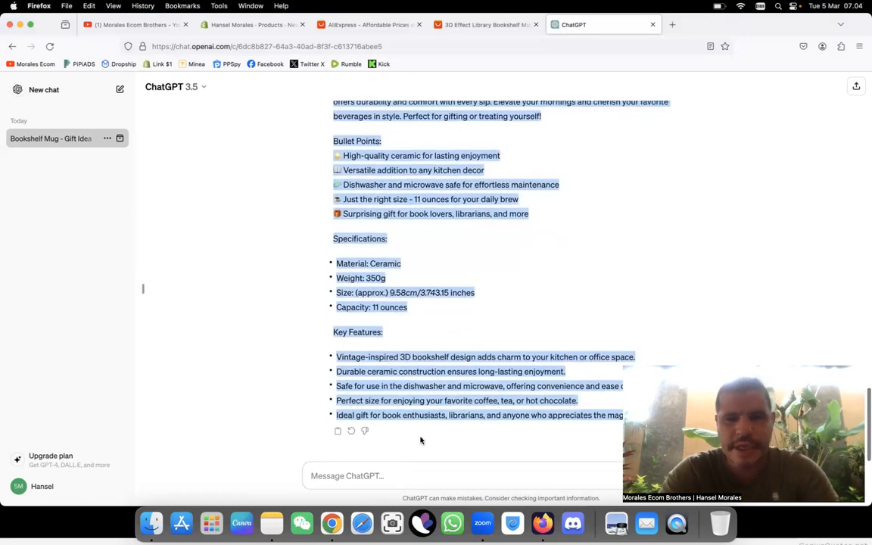
click(211, 29)
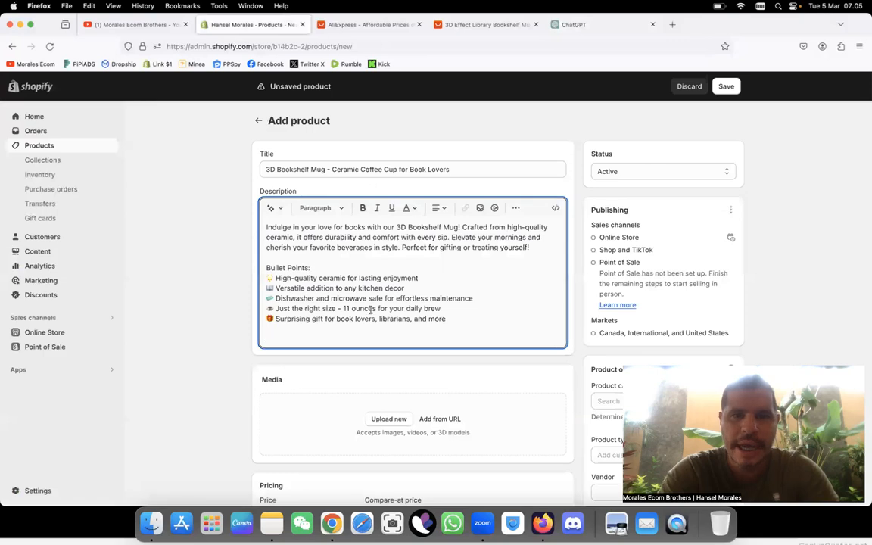
drag(469, 318, 234, 181)
key(super+v)
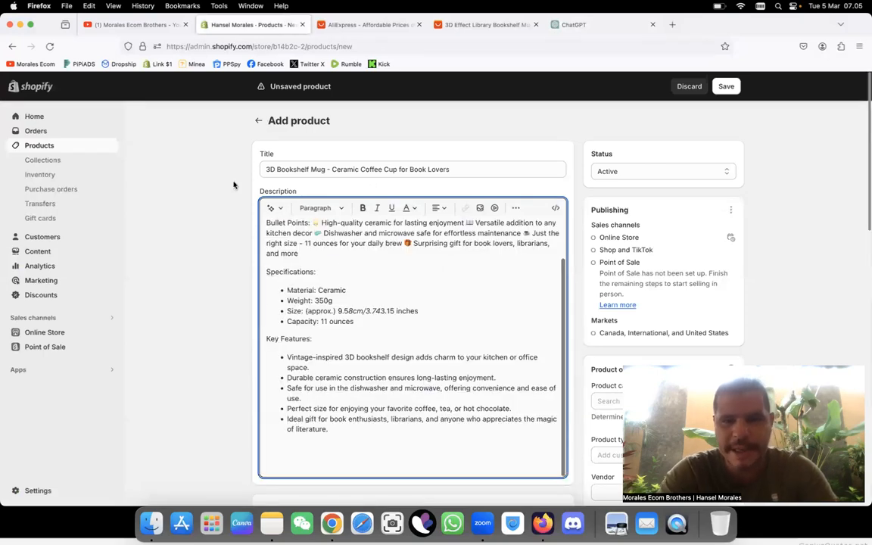
Step: Put each of the five emoji bullet points on its own line below the "Bullet Points:" heading in the description
scroll(290, 399, up, 3)
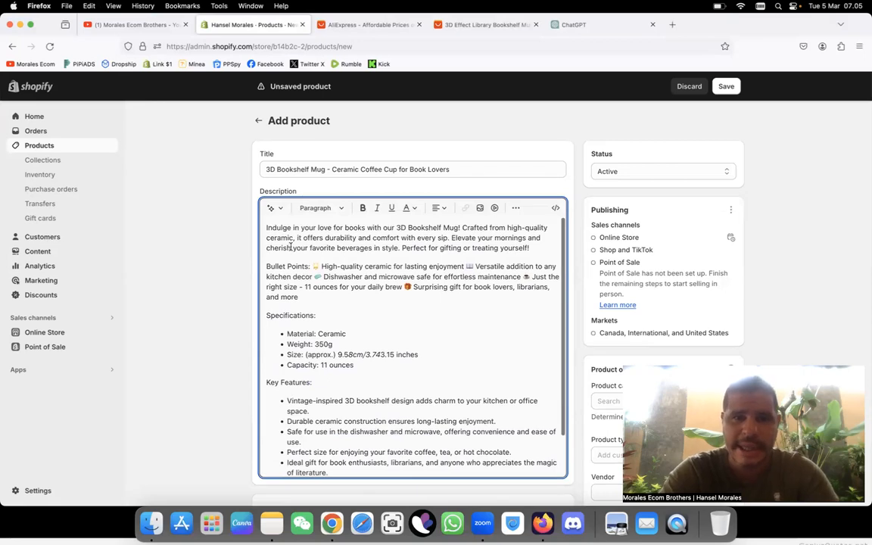
click(310, 265)
key(Return)
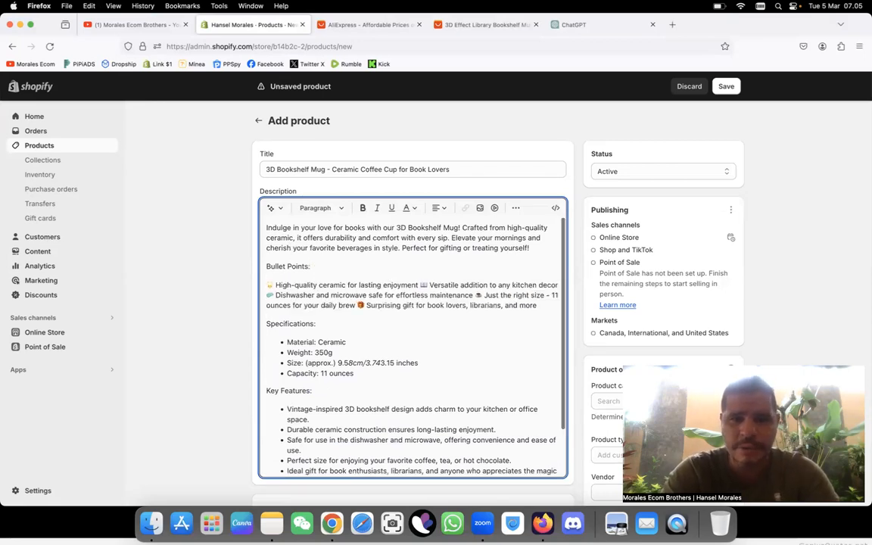
click(421, 284)
key(Return)
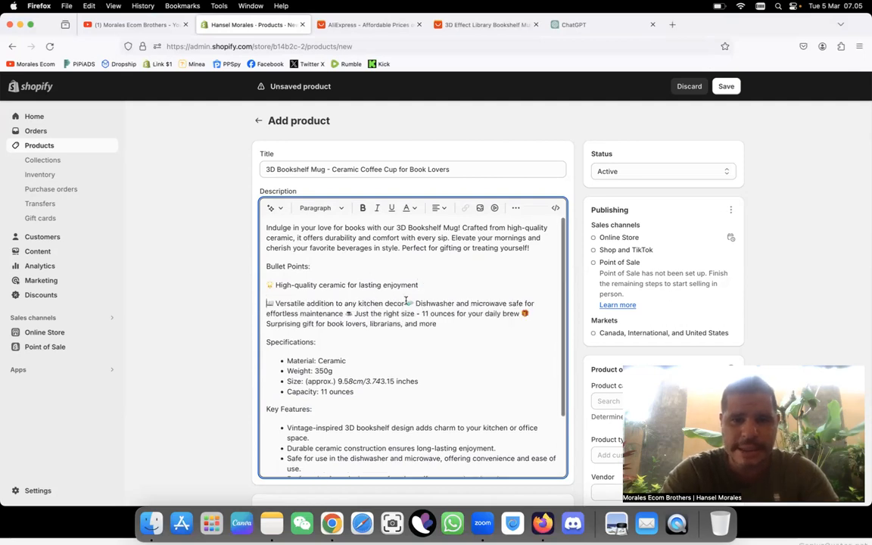
click(408, 302)
key(Return)
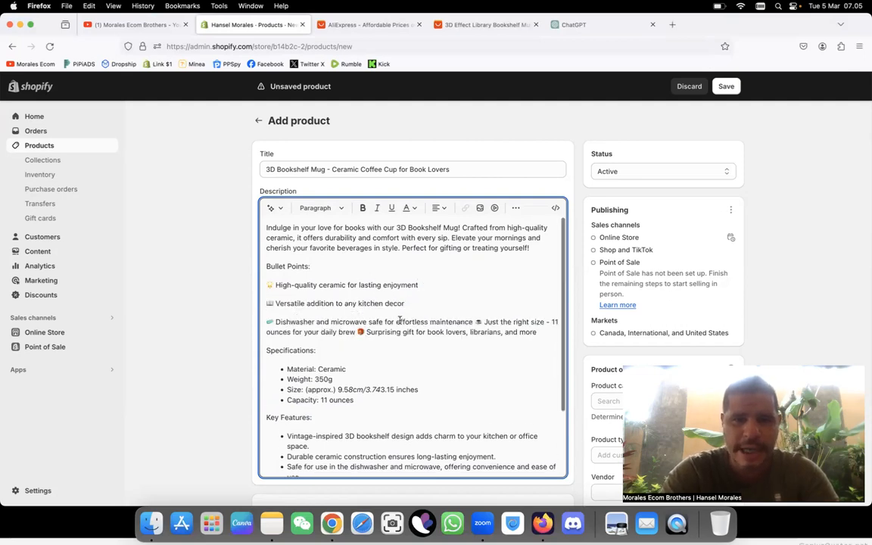
click(474, 322)
key(Return)
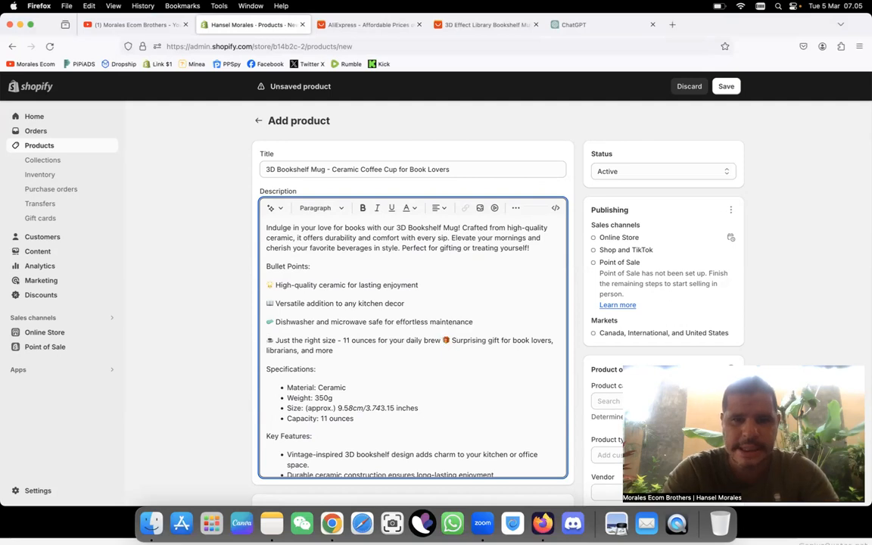
click(443, 340)
key(Return)
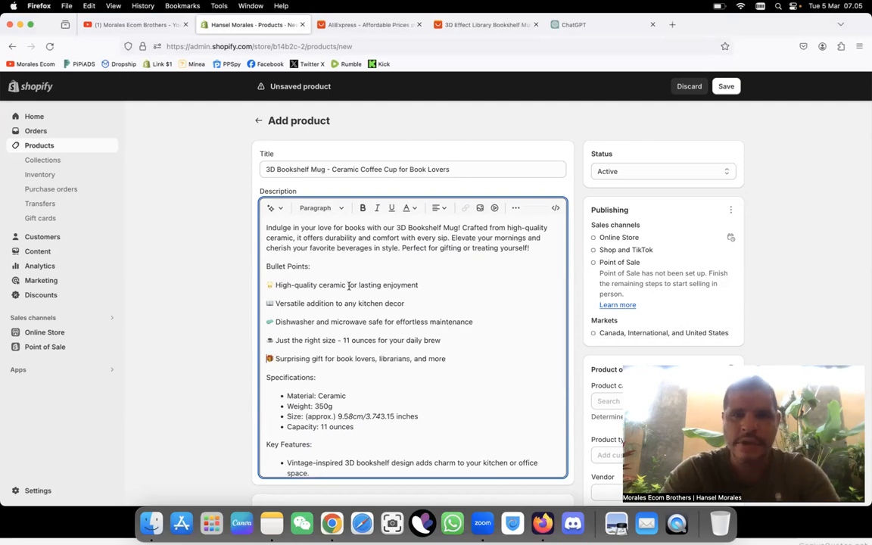
Step: Review the pasted description, copy ChatGPT's complete reply with the mug listing text, and return to the Shopify product page
scroll(314, 429, down, 4)
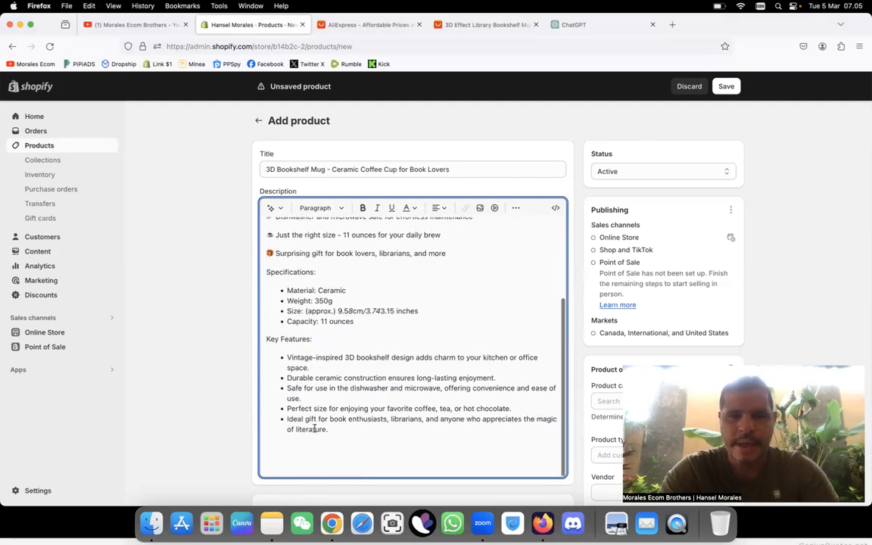
scroll(314, 429, up, 5)
scroll(314, 428, down, 2)
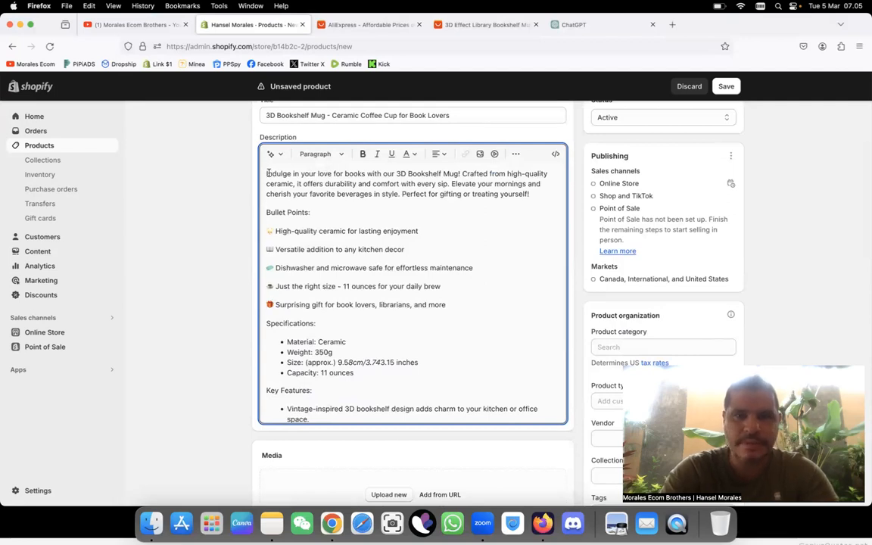
click(575, 25)
scroll(454, 298, up, 2)
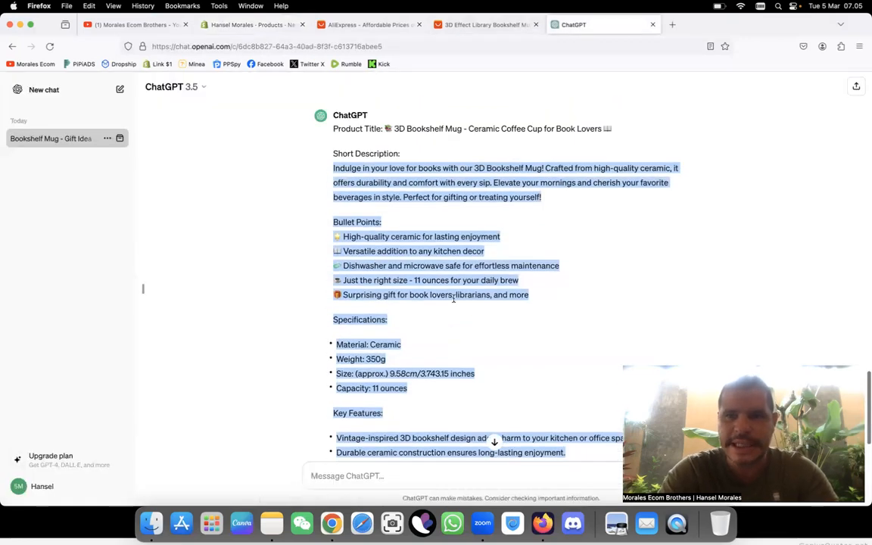
click(635, 233)
scroll(606, 238, down, 2)
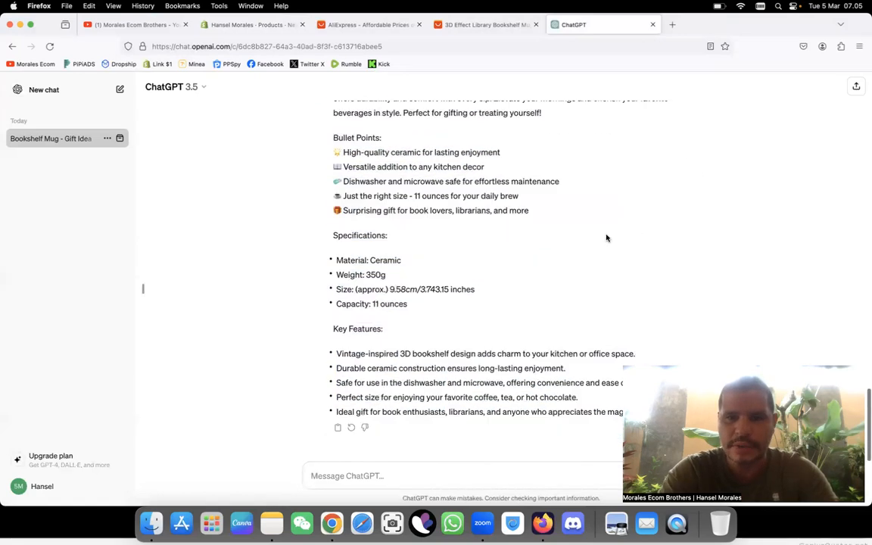
click(338, 432)
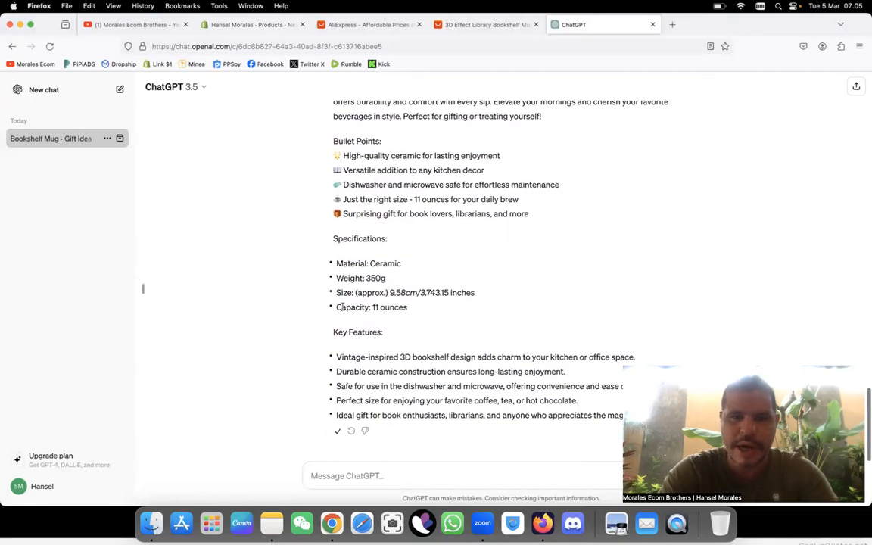
click(241, 29)
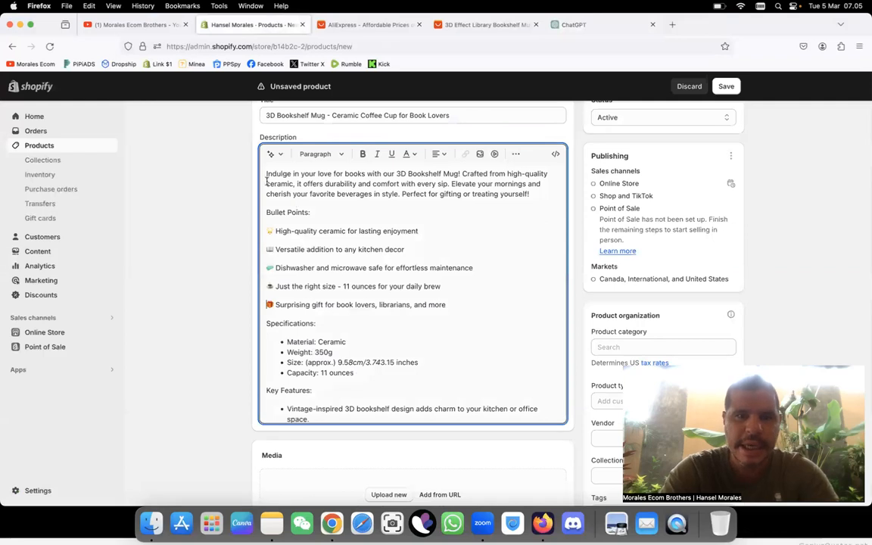
Step: Replace the whole product description with the copied ChatGPT reply
drag(265, 176, 409, 421)
scroll(399, 328, down, 3)
key(super+v)
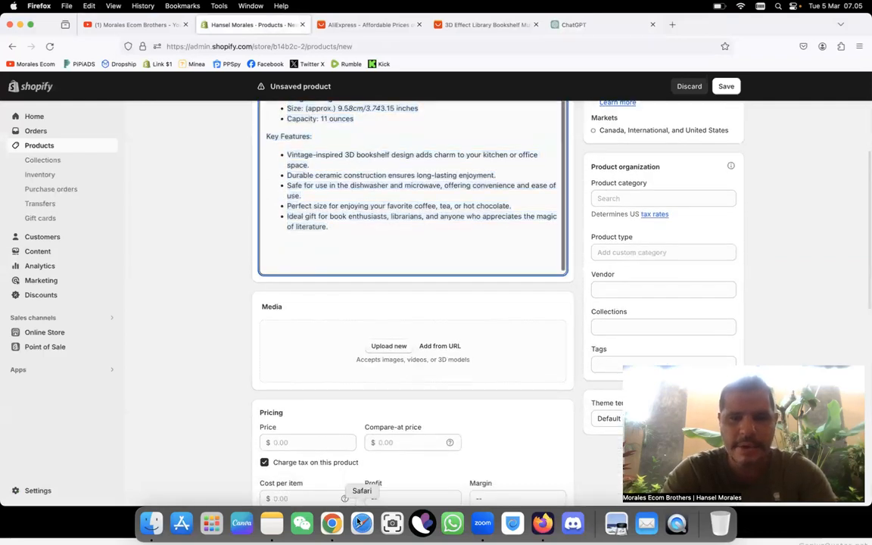
scroll(398, 327, up, 5)
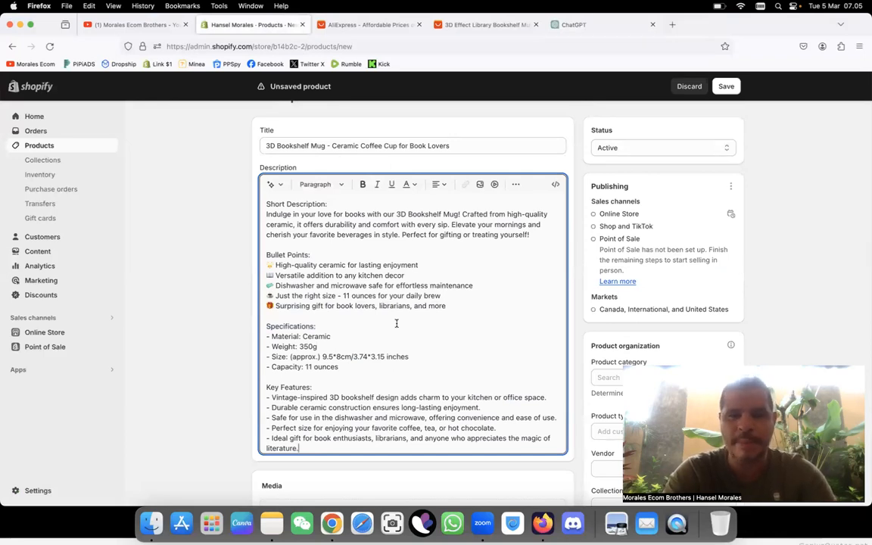
scroll(396, 324, up, 1)
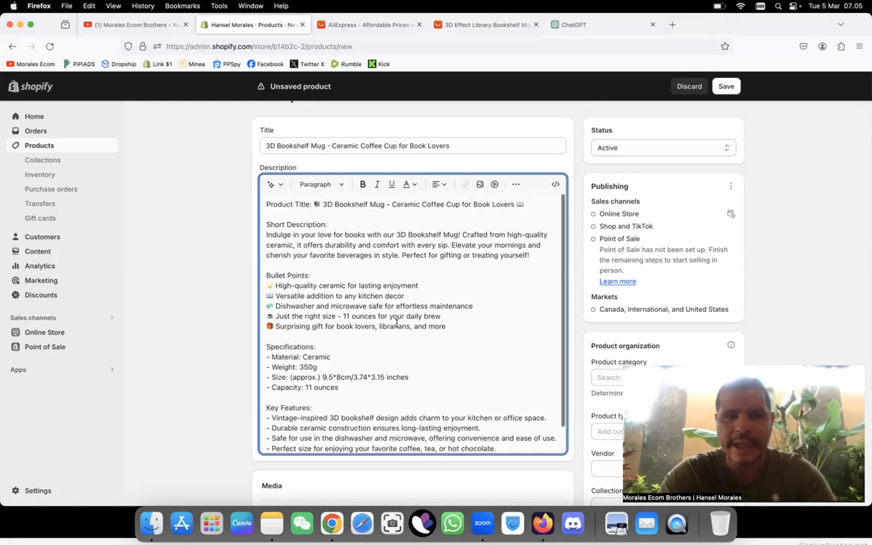
Step: Delete the "Short Description:" line above the introductory paragraph of the description
drag(334, 221, 265, 224)
key(BackSpace)
key(BackSpace)
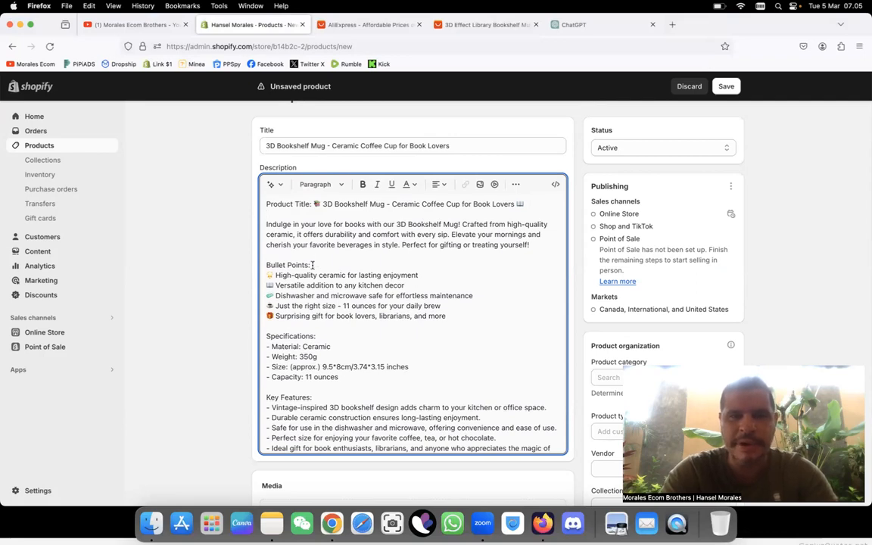
Step: Replace the "Bullet Points:" heading in the description with "Important Informations:"
drag(312, 265, 265, 265)
text(Im p)
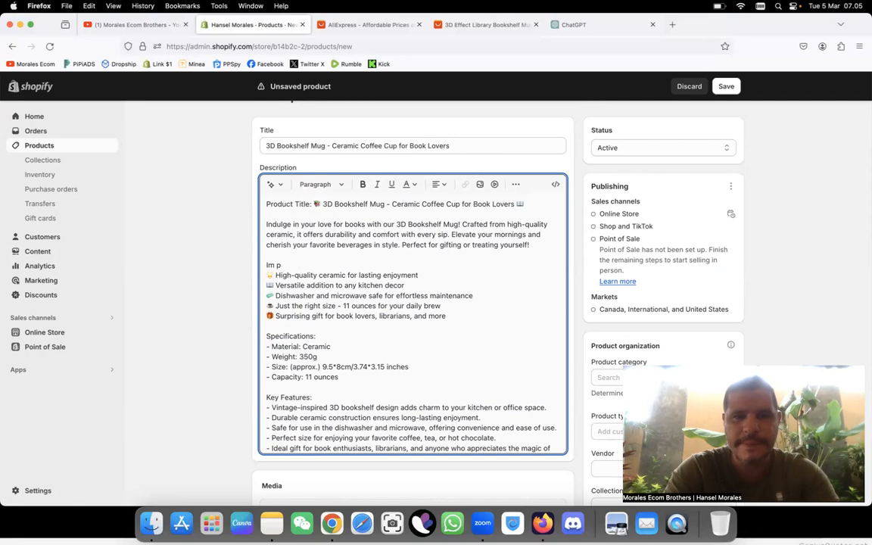
text(ortant In forem)
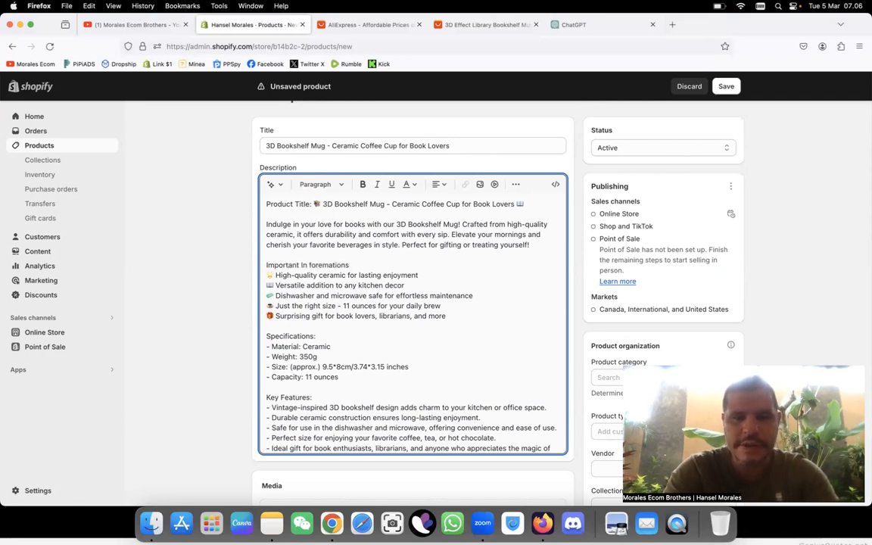
key(BackSpace)
key(BackSpace)
key(BackSpace)
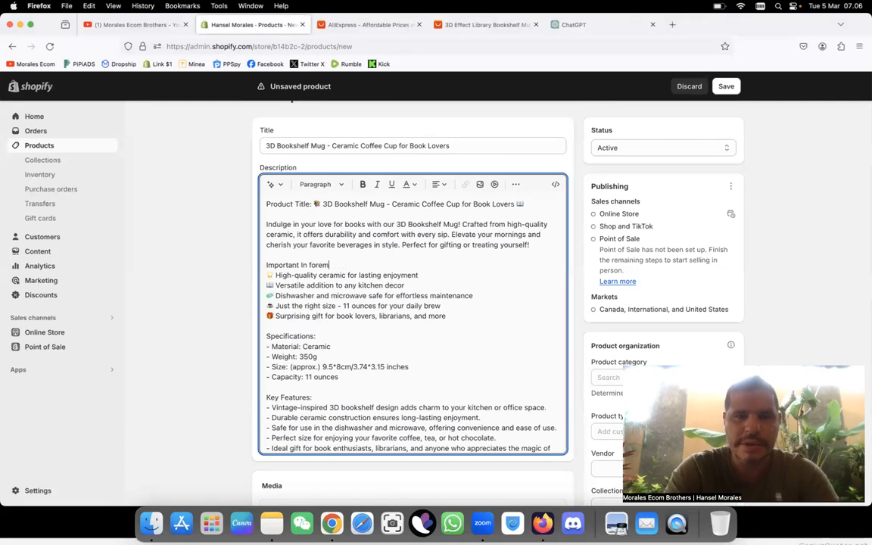
text(formations:)
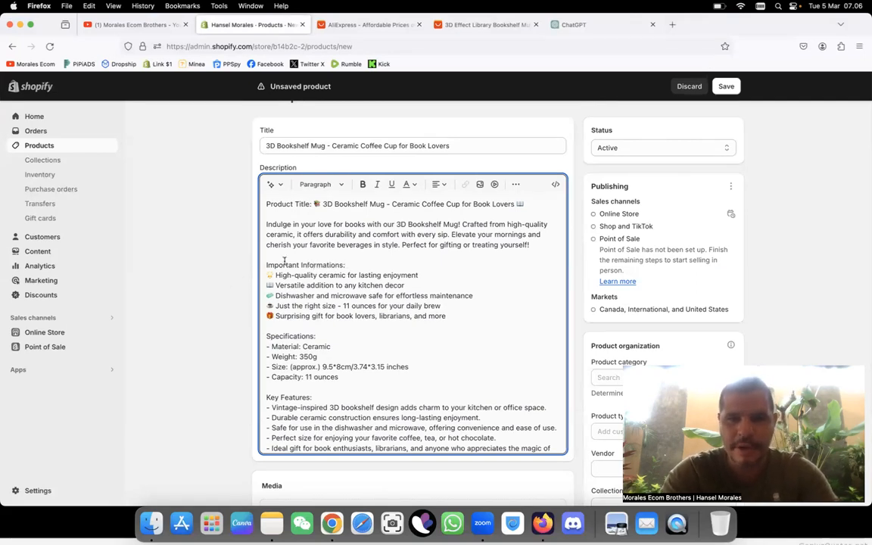
Step: Add spacing between each of the headings "Important Informations:", "Specifications:" and "Key Features:" and the list below it
key(Return)
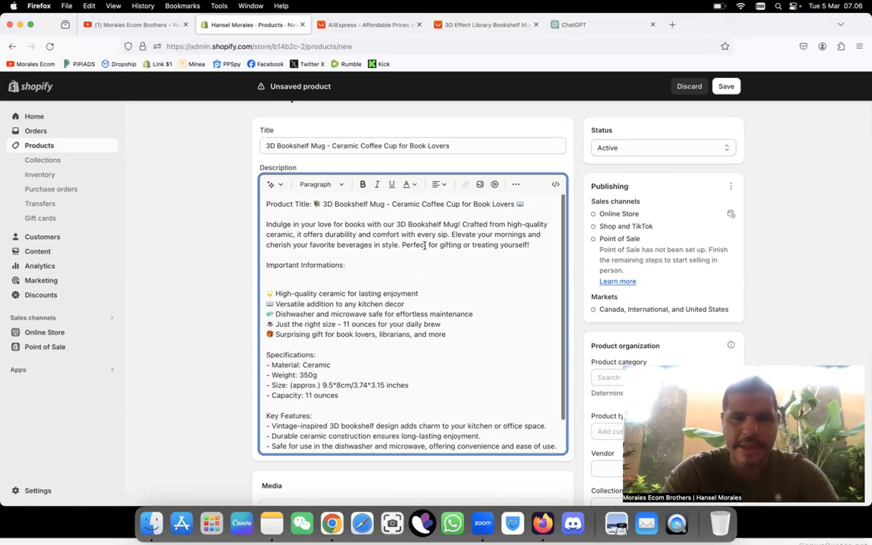
key(BackSpace)
key(BackSpace)
key(Return)
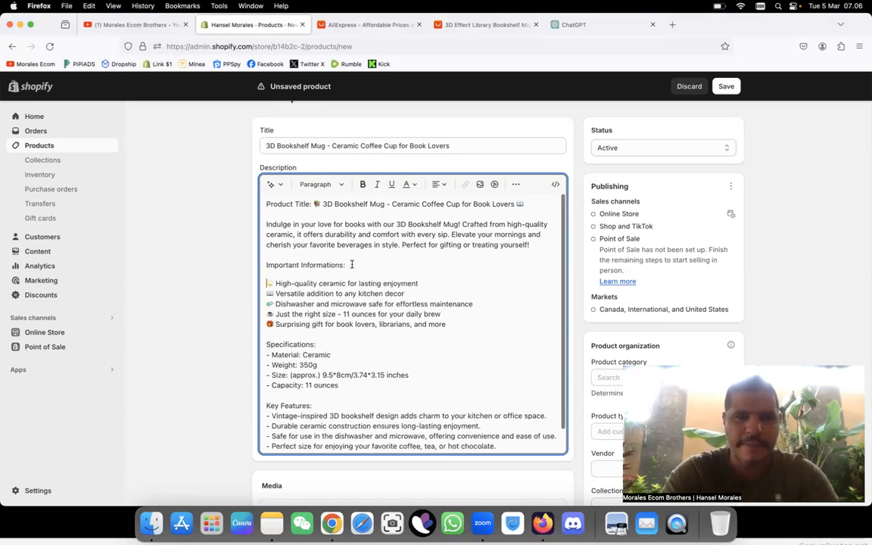
click(324, 345)
key(Return)
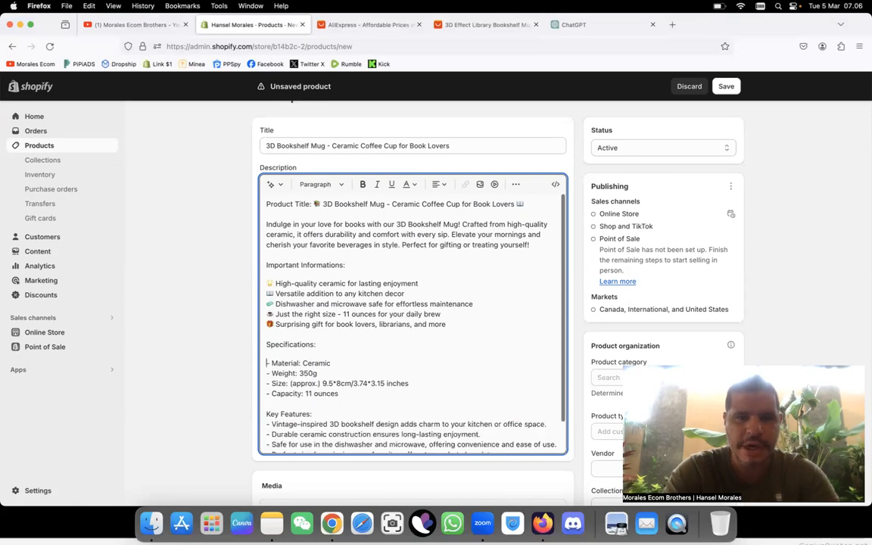
click(327, 416)
key(Return)
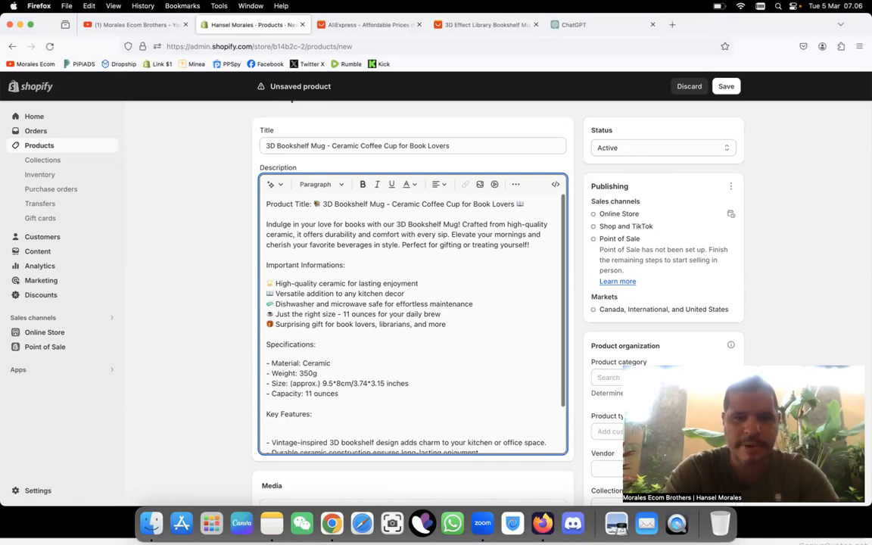
key(BackSpace)
key(BackSpace)
key(Return)
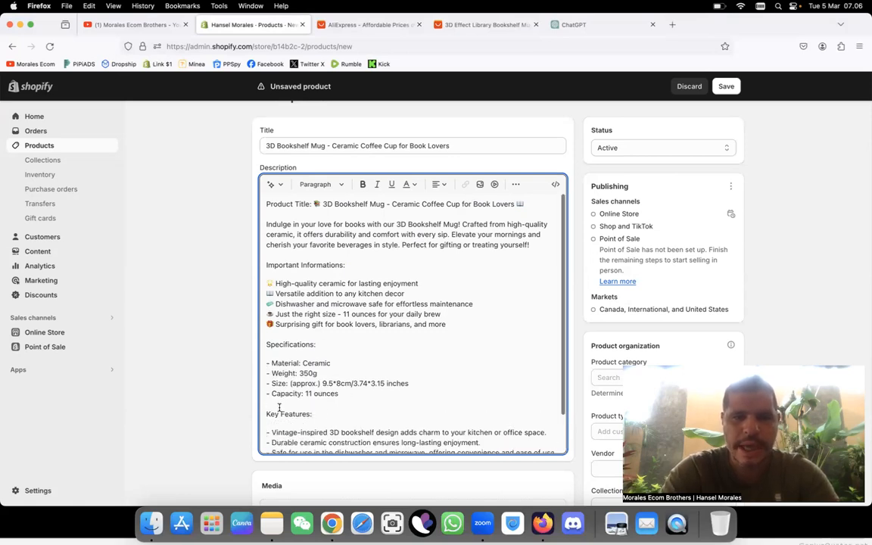
Step: Delete the "Product Title" line and the blank line after it so the description starts with "Indulge in your love for books"
triple_click(320, 265)
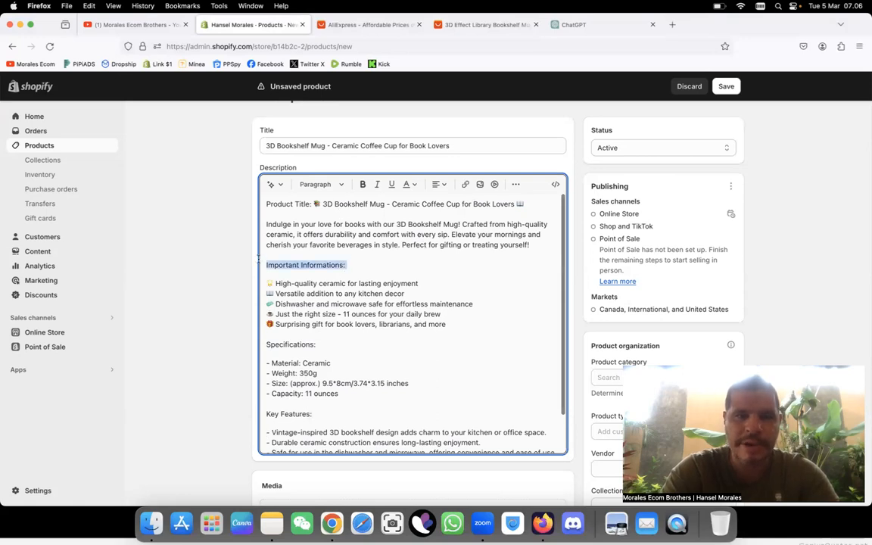
right_click(533, 204)
click(272, 203)
triple_click(278, 203)
click(291, 203)
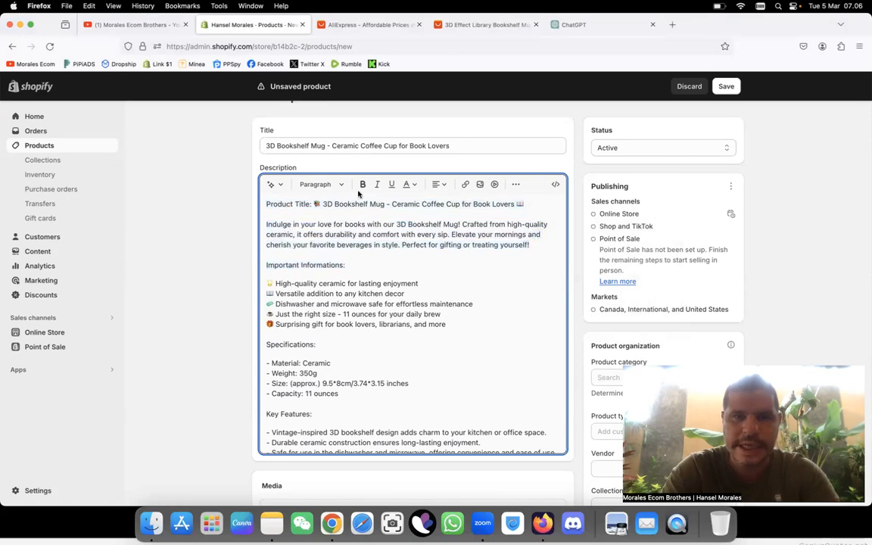
shift+click(266, 202)
key(BackSpace)
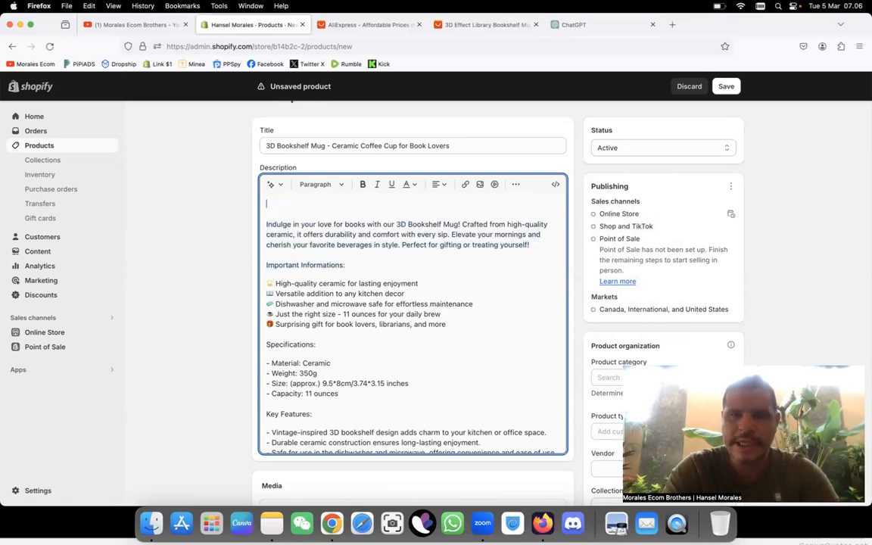
key(BackSpace)
key(BackSpace)
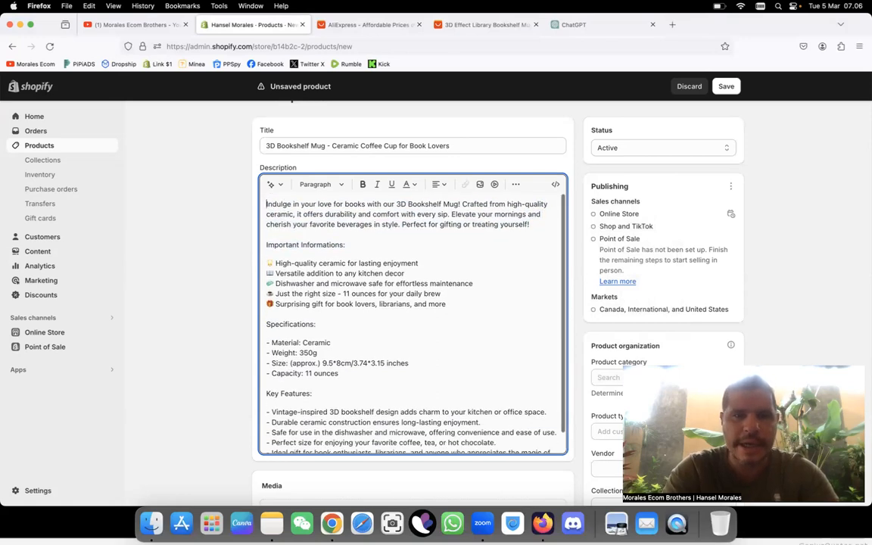
Step: Format "Important Informations:" and "Specifications" in the description as bold Heading 3
drag(345, 243, 266, 244)
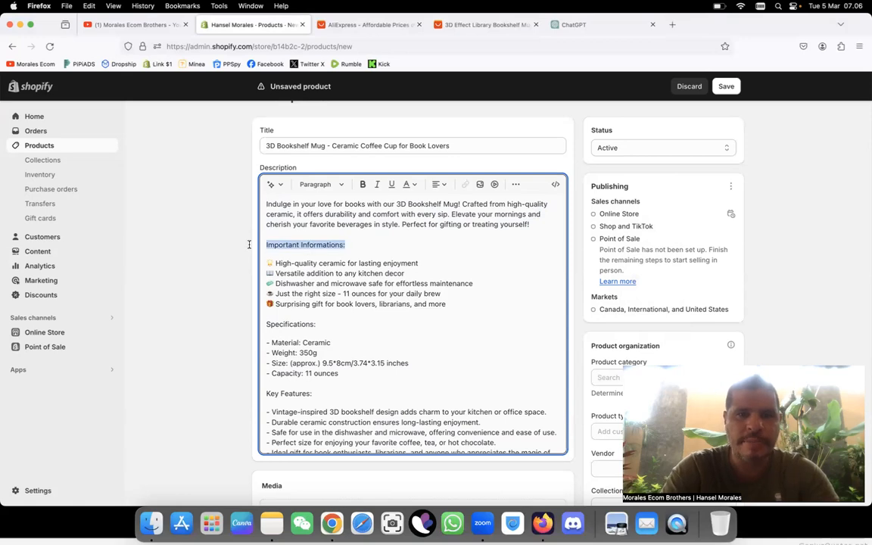
click(320, 184)
click(314, 282)
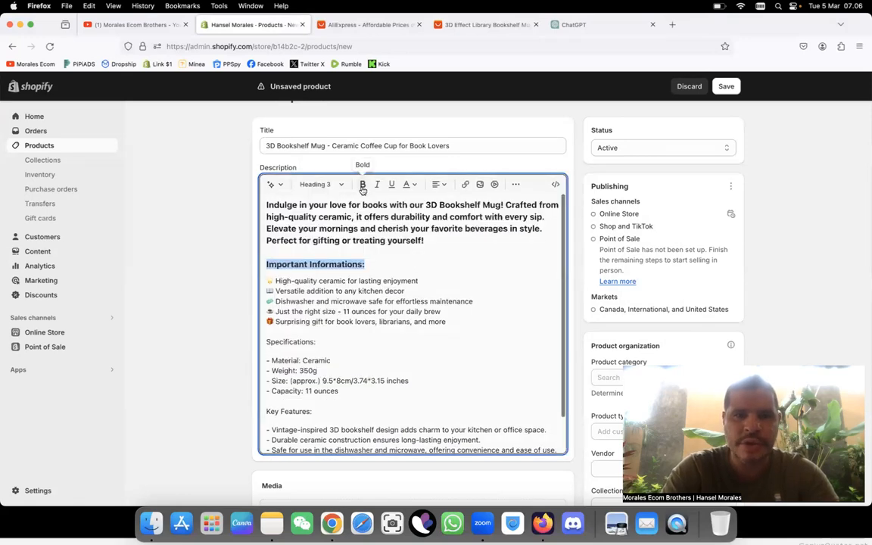
drag(314, 343, 265, 342)
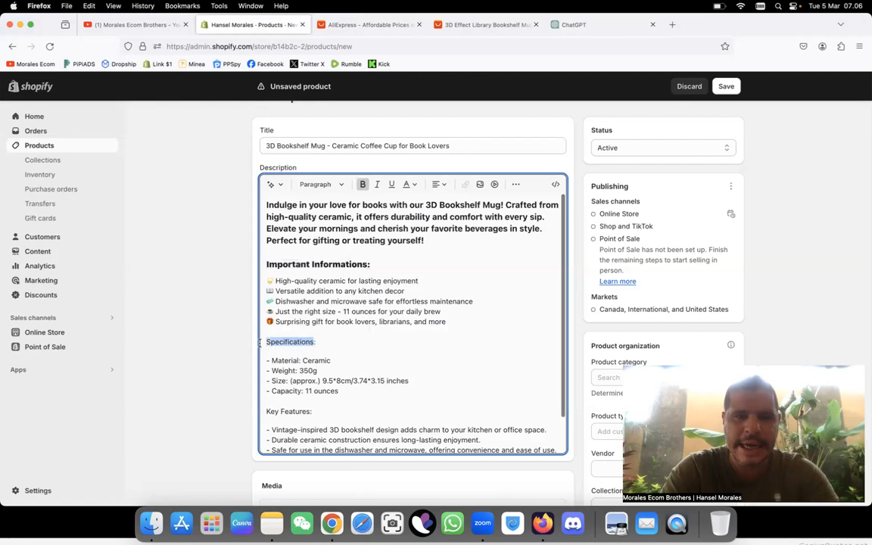
click(327, 185)
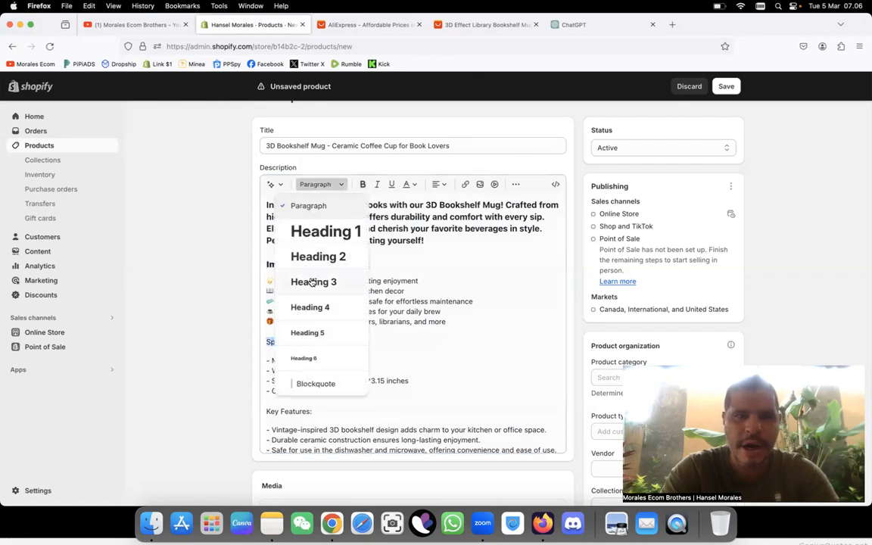
click(312, 281)
click(360, 185)
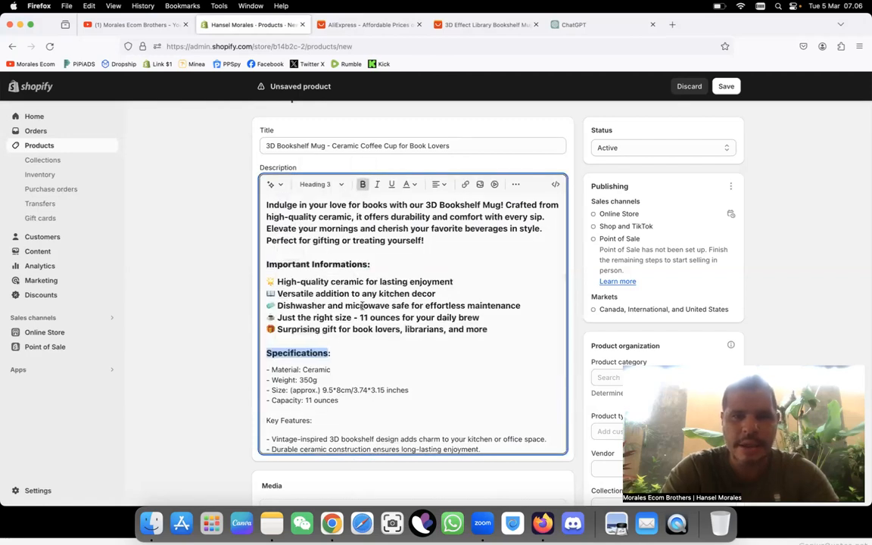
Step: Overwrite the formatted description with the copied ChatGPT reply again and format its "Bullet Points:" line as Heading 3
drag(268, 210, 299, 471)
key(super+v)
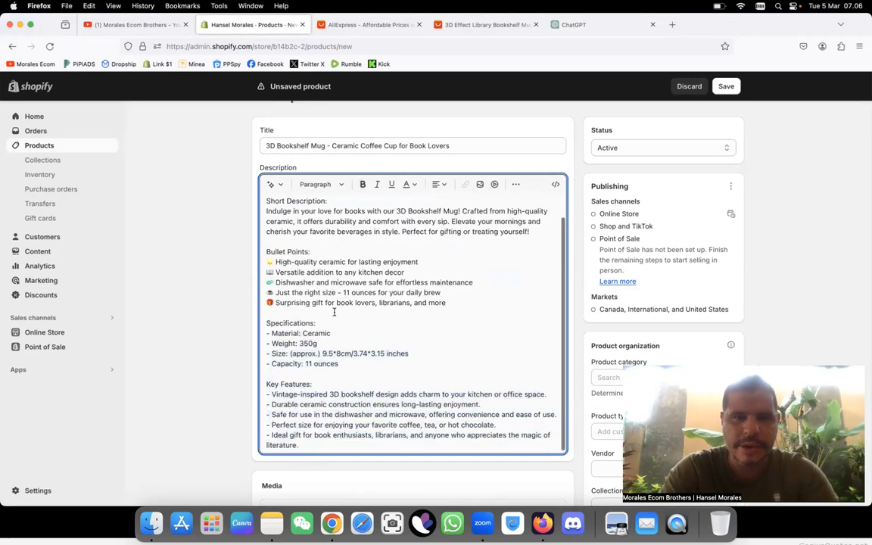
drag(310, 251, 264, 250)
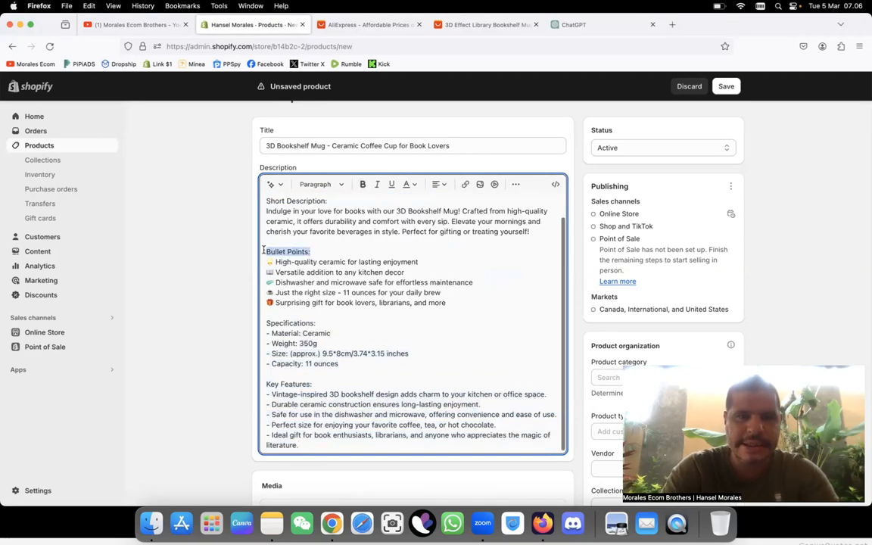
click(318, 186)
click(315, 279)
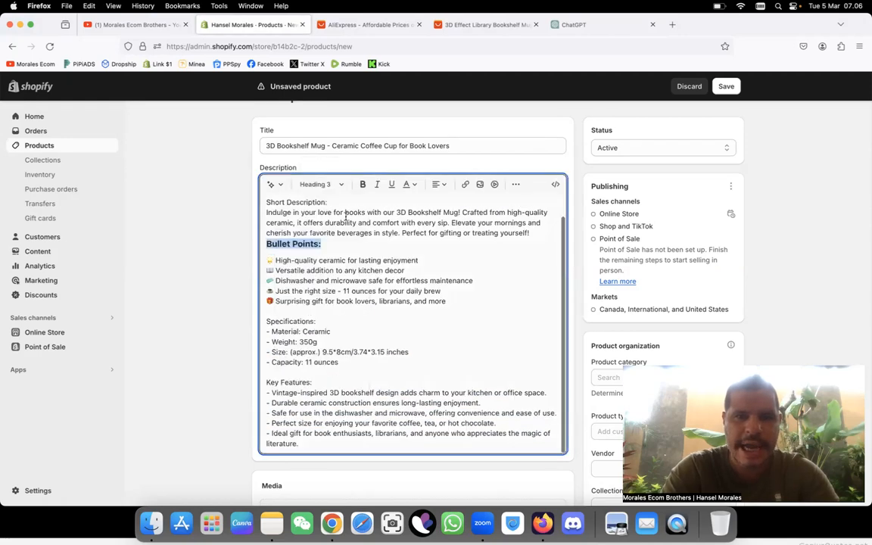
Step: Insert a blank line above the "Bullet Points:" heading and format "Short Description:" as Heading 3
click(266, 243)
key(Return)
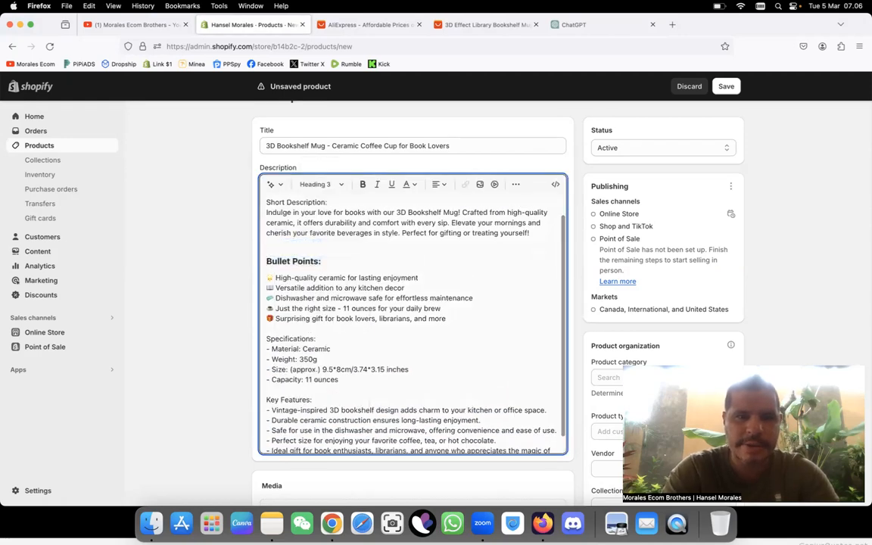
drag(328, 202, 266, 202)
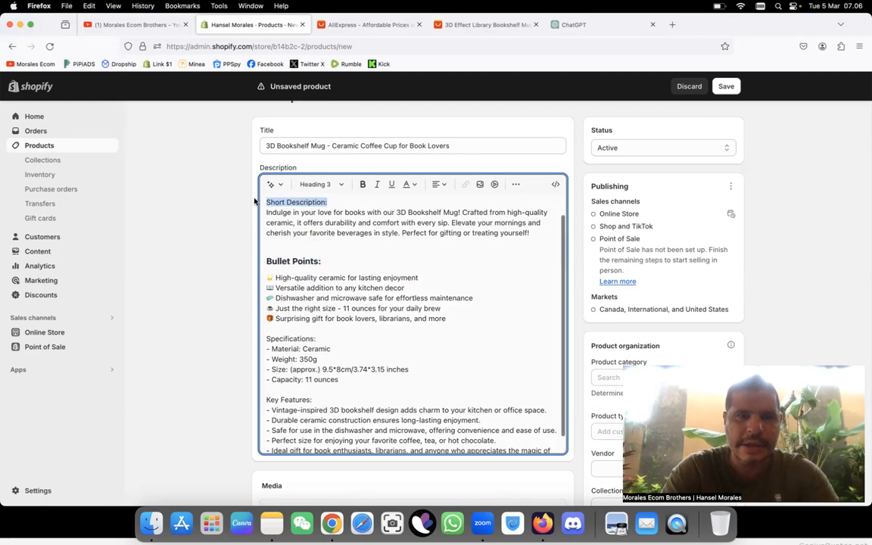
click(318, 184)
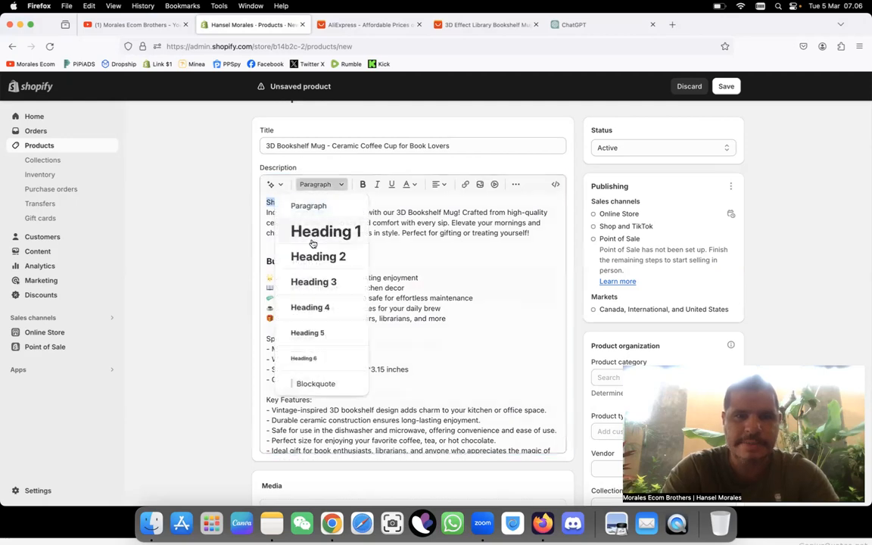
click(306, 282)
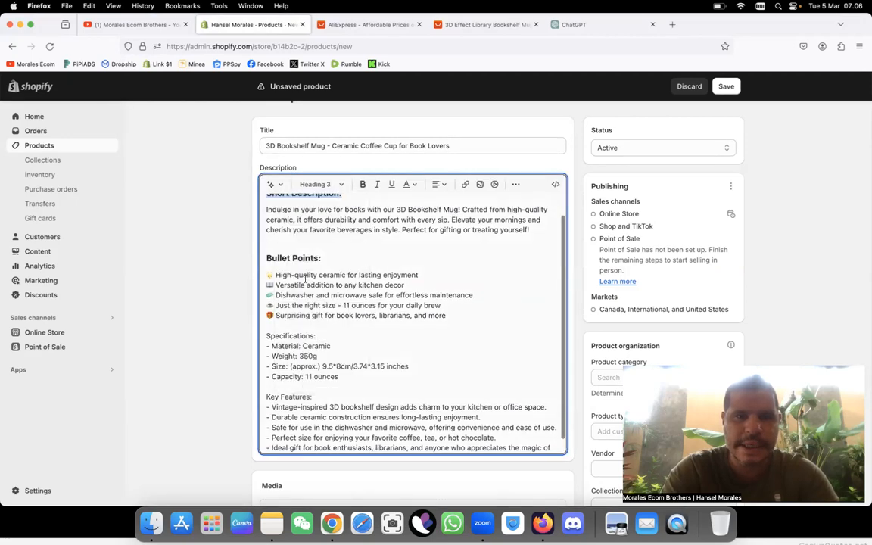
Step: Delete the "Product Title" line, the "Short Description:" heading and the leftover blank lines above the "Indulge in your love for books" paragraph
scroll(330, 242, up, 1)
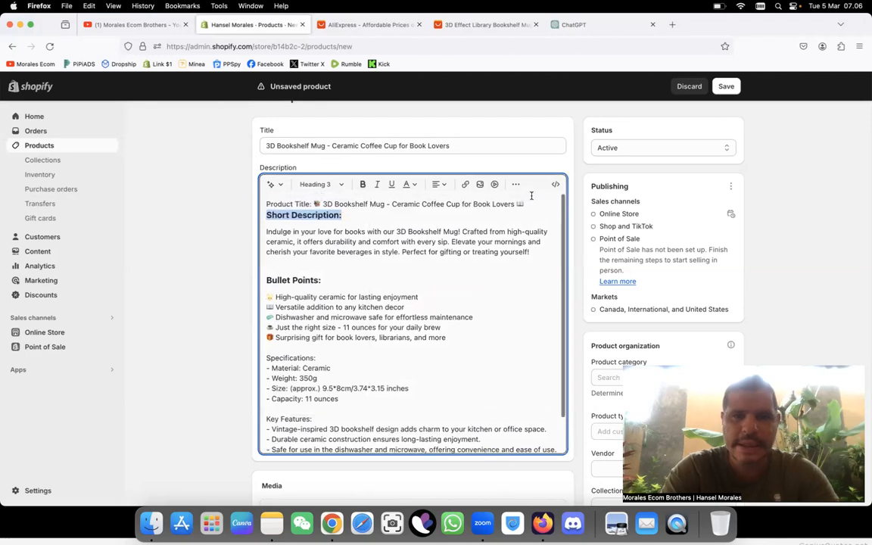
drag(526, 203, 266, 203)
key(BackSpace)
click(267, 215)
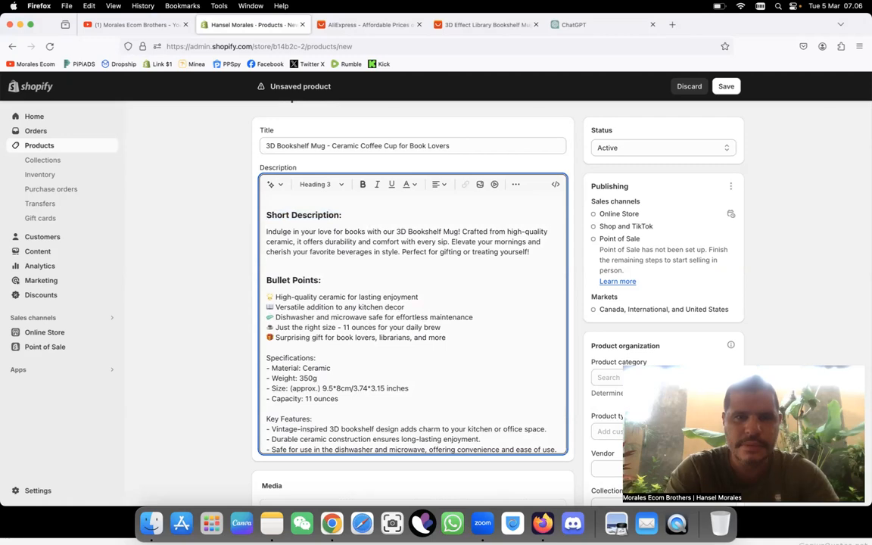
drag(349, 212, 242, 215)
key(BackSpace)
click(266, 231)
key(BackSpace)
key(BackSpace)
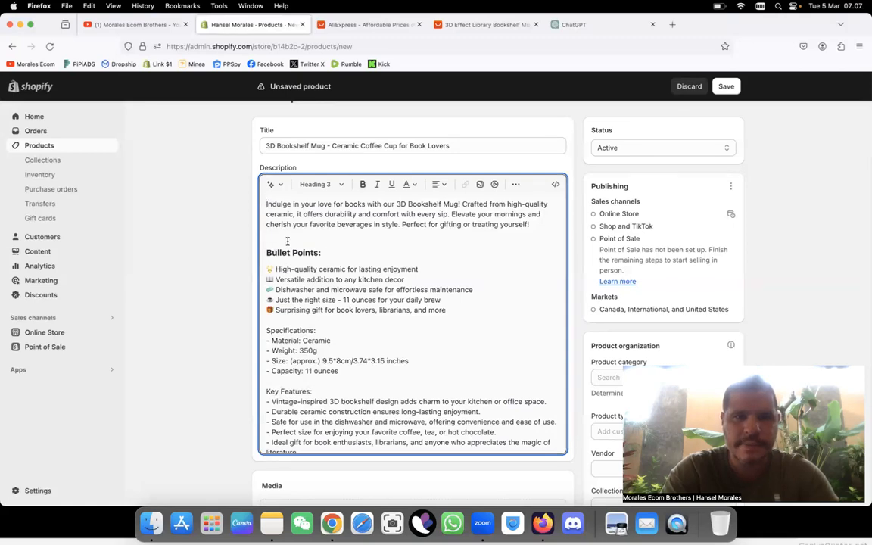
Step: Format "Specifications:" as Heading 3 with a blank line above it, and make the "Bullet Points:" heading bold
drag(318, 330, 270, 330)
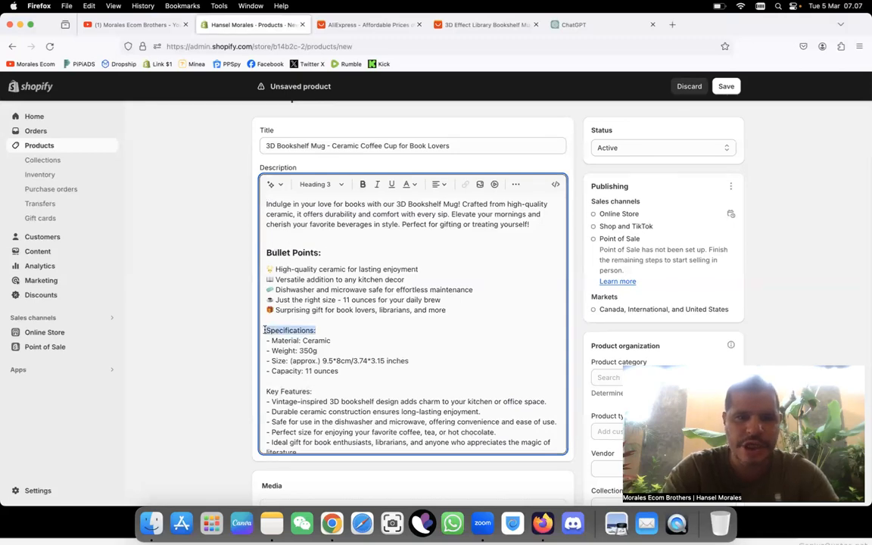
click(322, 184)
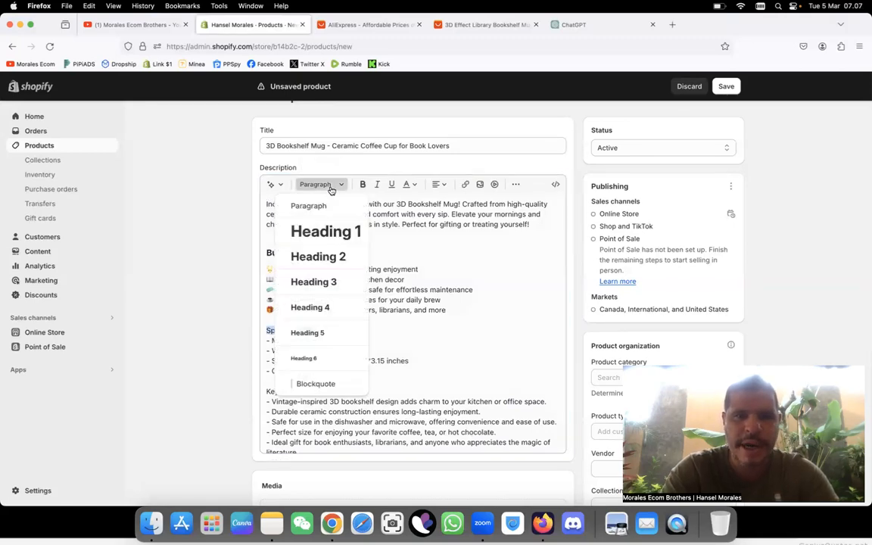
click(317, 286)
drag(323, 254, 271, 248)
click(363, 184)
scroll(311, 305, down, 1)
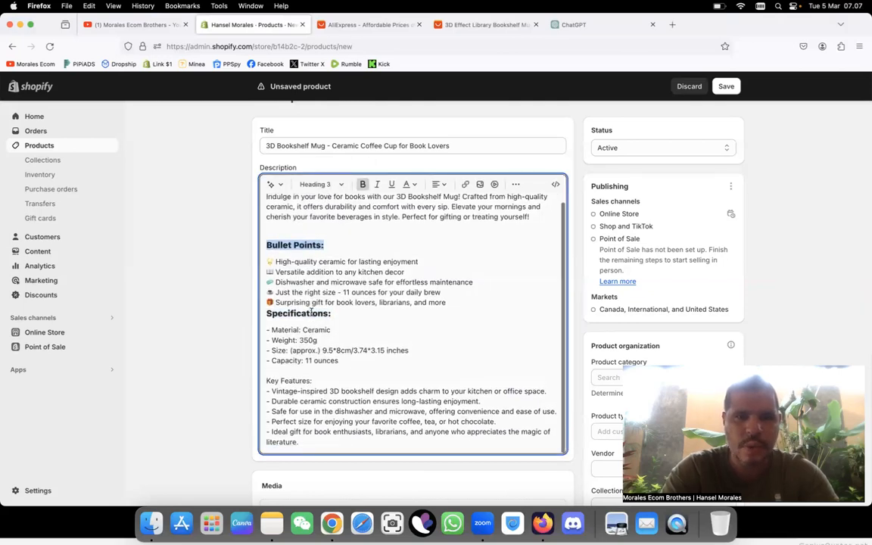
click(266, 316)
key(Return)
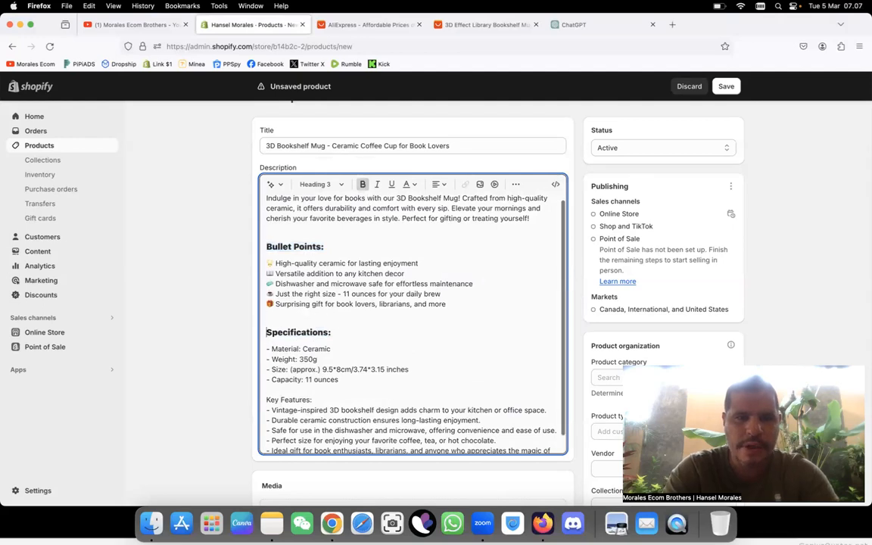
Step: Format "Key Features:" in the description as bold Heading 3 and remove the blank line below it
drag(317, 399, 266, 400)
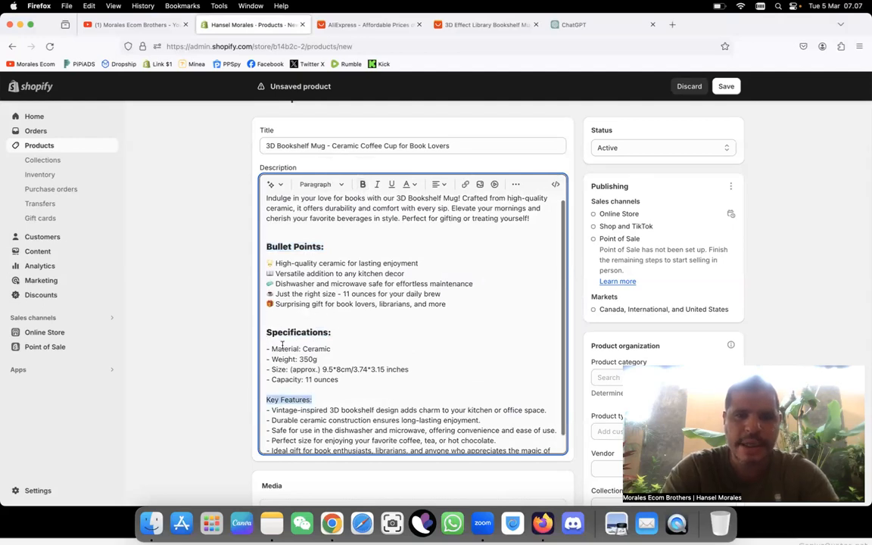
click(343, 185)
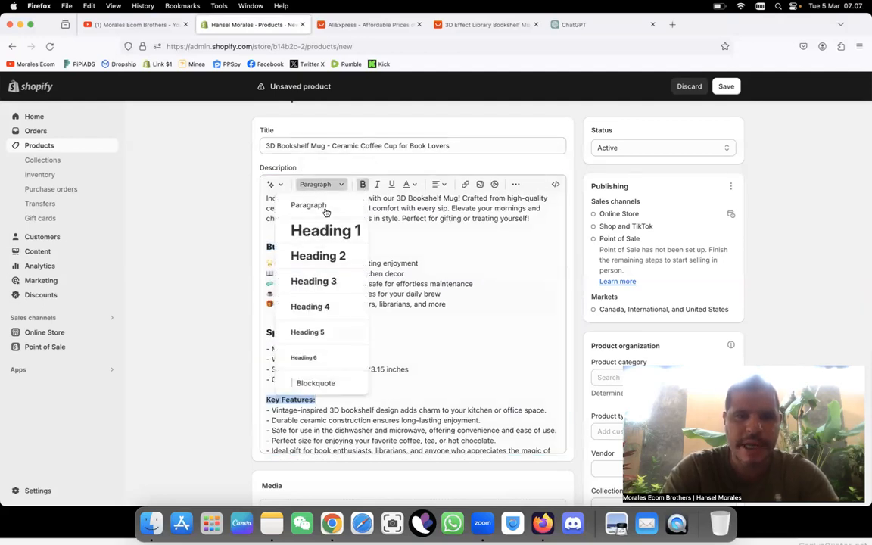
click(325, 281)
click(317, 414)
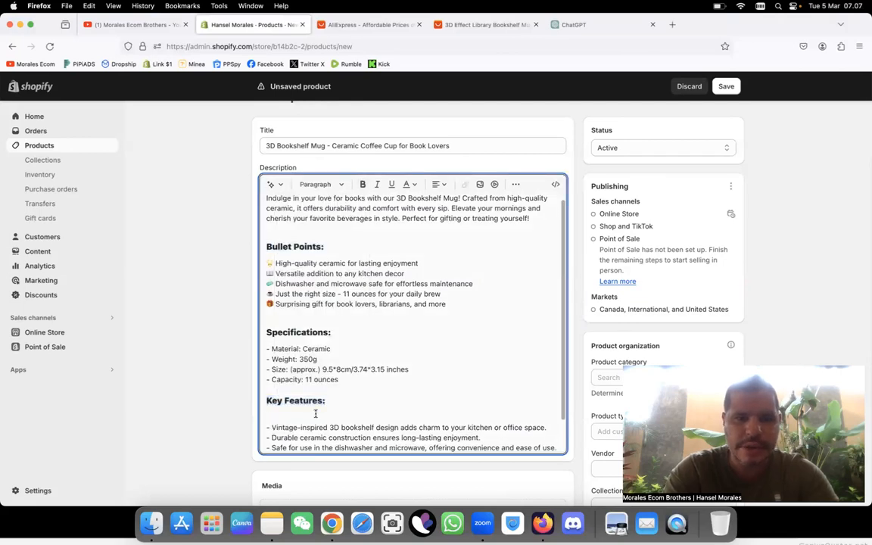
key(BackSpace)
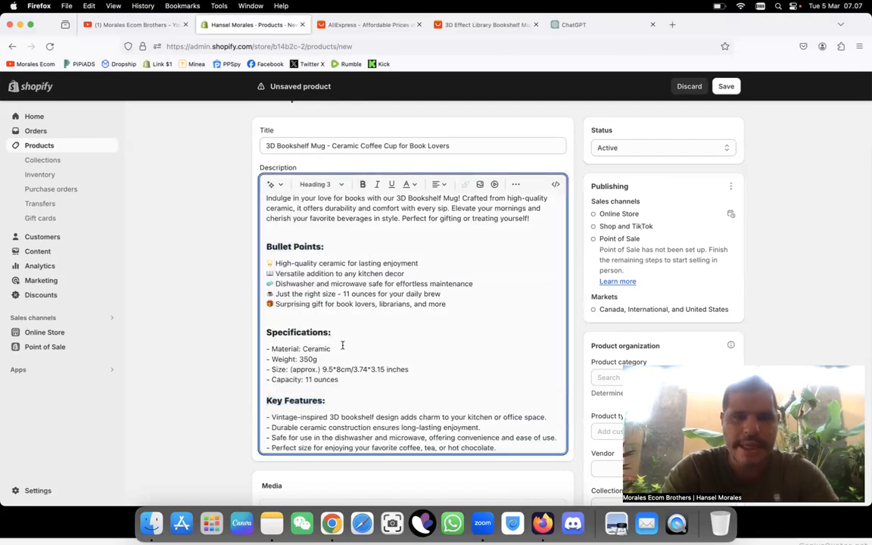
Step: Review the formatted description and turn off "Charge tax on this product" in the pricing section
scroll(278, 340, up, 3)
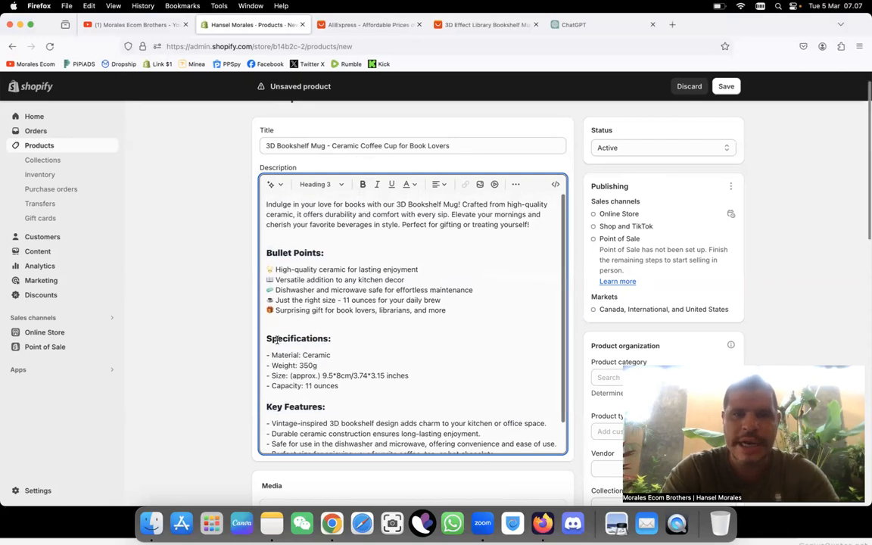
scroll(374, 303, down, 10)
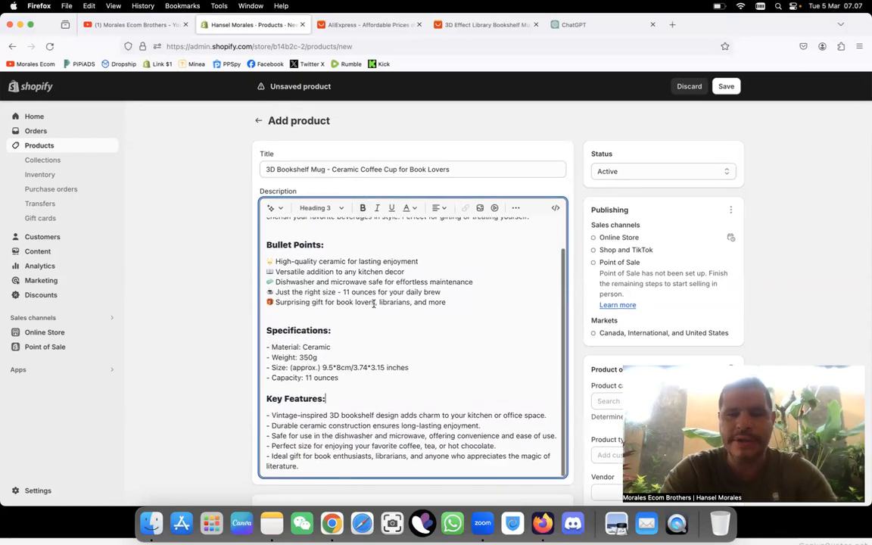
scroll(373, 303, down, 1)
click(264, 306)
Step: Check the mug's price and shipping cost on AliExpress, and set the Shopify price to $34.95 and the compare-at price to $70.00
click(400, 28)
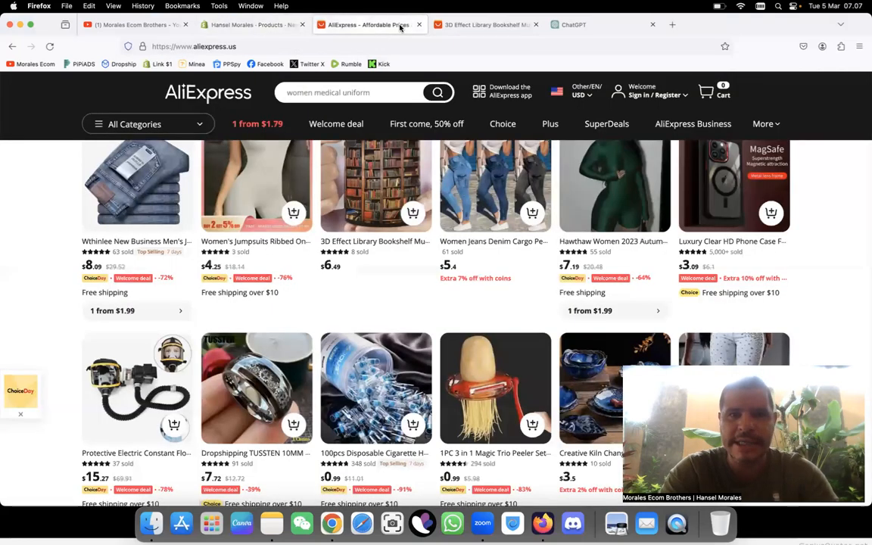
click(464, 30)
scroll(318, 282, up, 10)
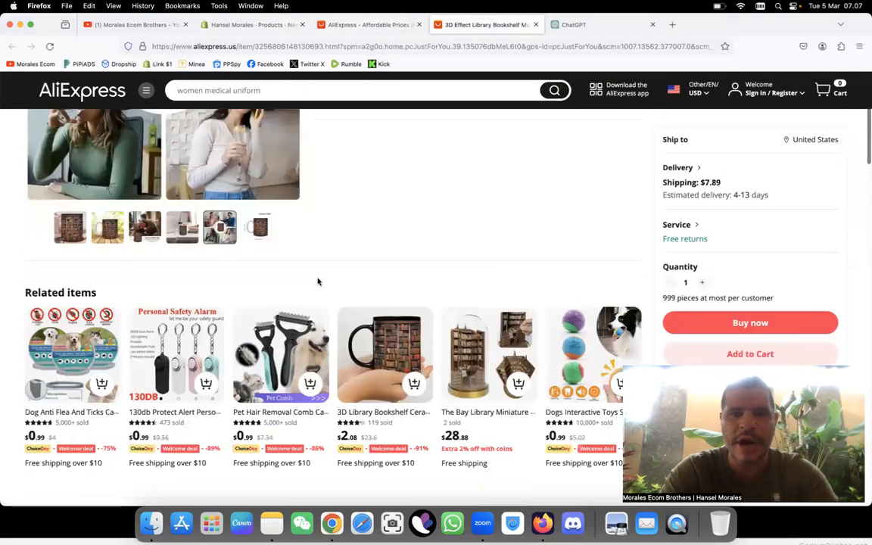
scroll(318, 281, up, 3)
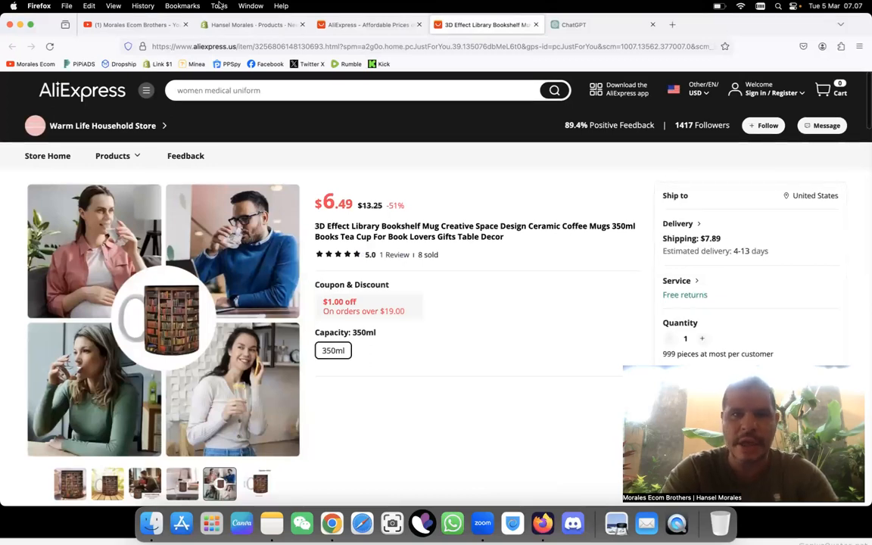
click(356, 25)
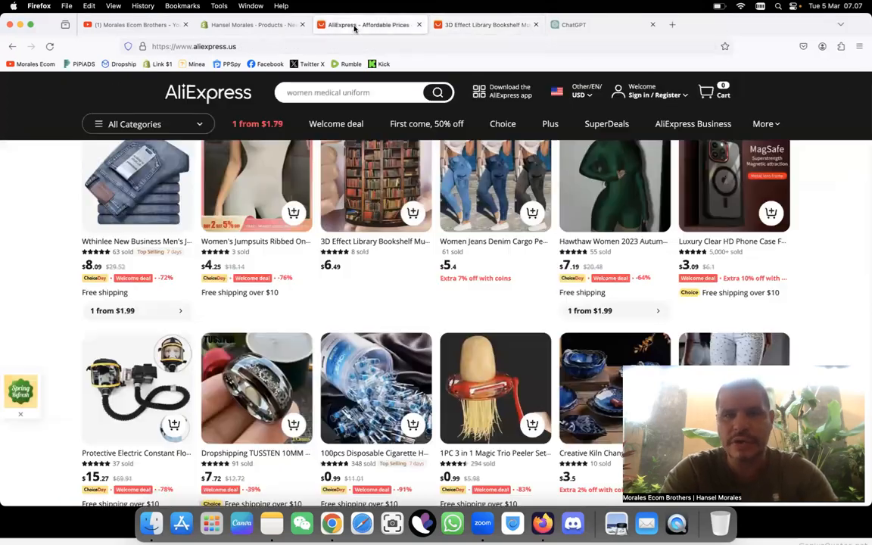
click(262, 25)
click(306, 285)
text(29)
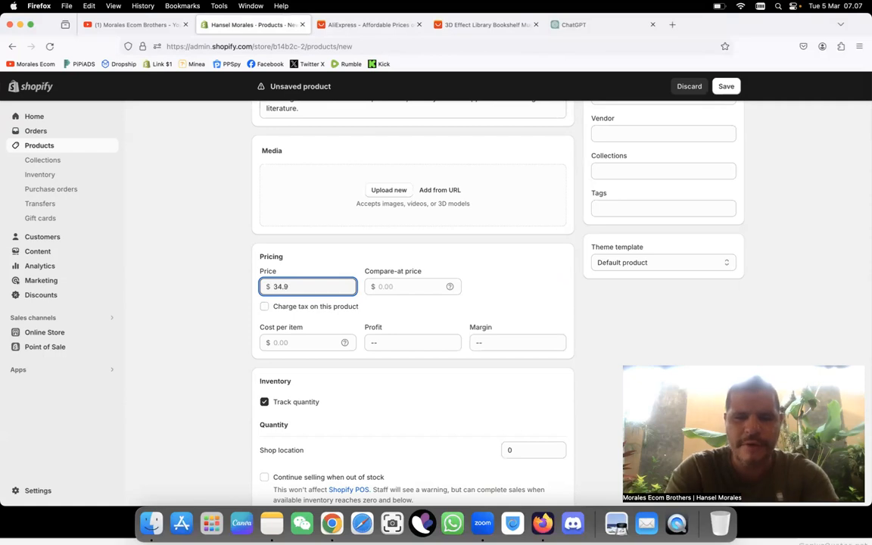
click(416, 280)
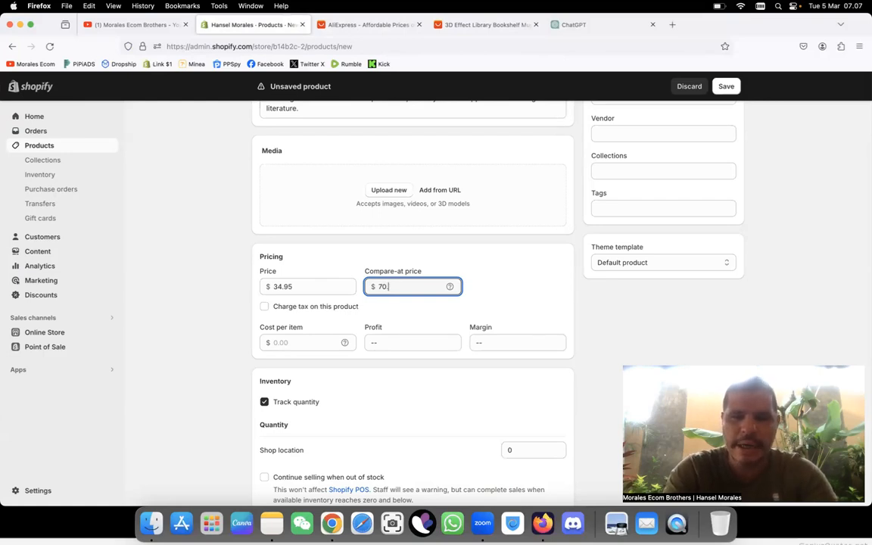
Step: Set the product's cost per item to $13.00
scroll(350, 322, down, 3)
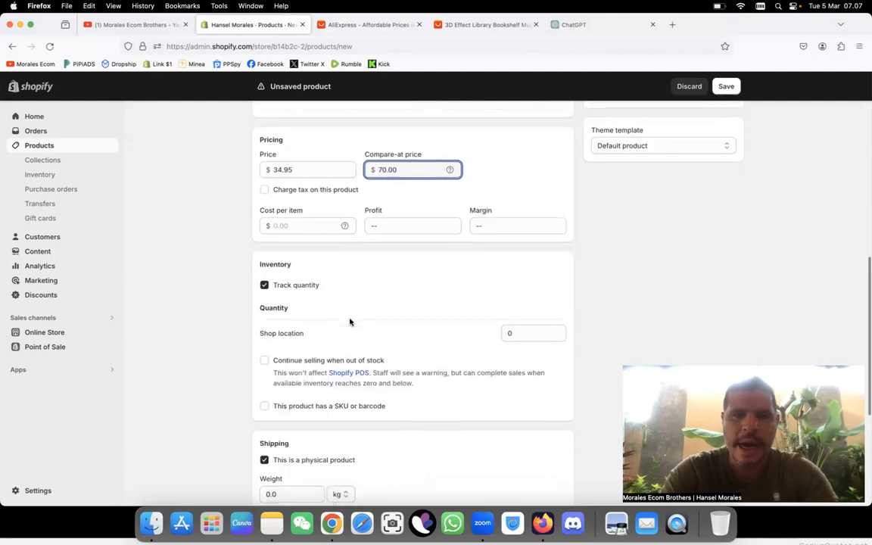
click(302, 230)
text(13)
click(370, 260)
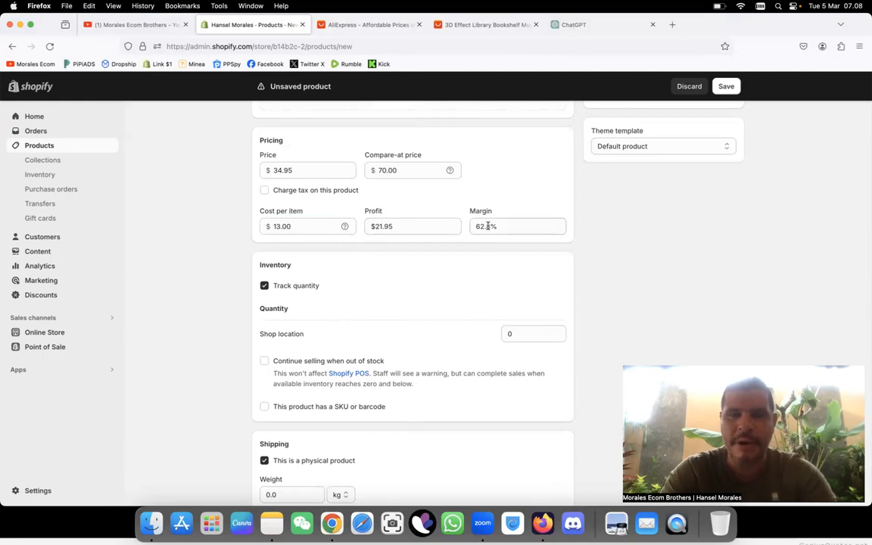
Step: Look up the mug's capacity option on its AliExpress page and return to the unsaved Shopify product
scroll(396, 291, down, 1)
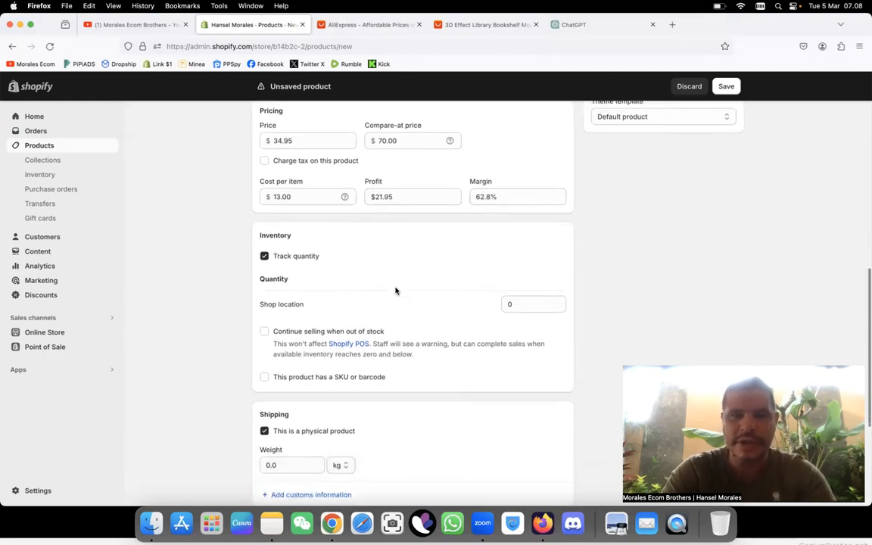
scroll(396, 291, down, 2)
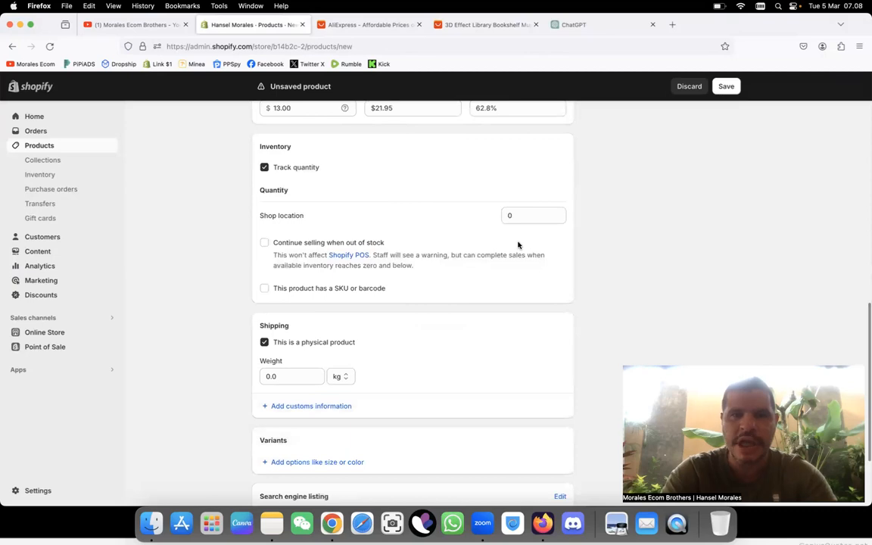
click(511, 215)
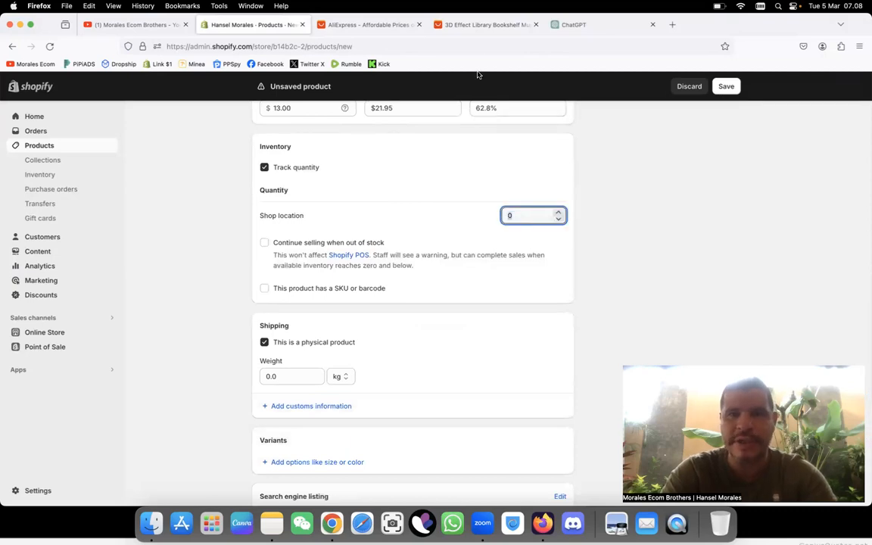
click(481, 27)
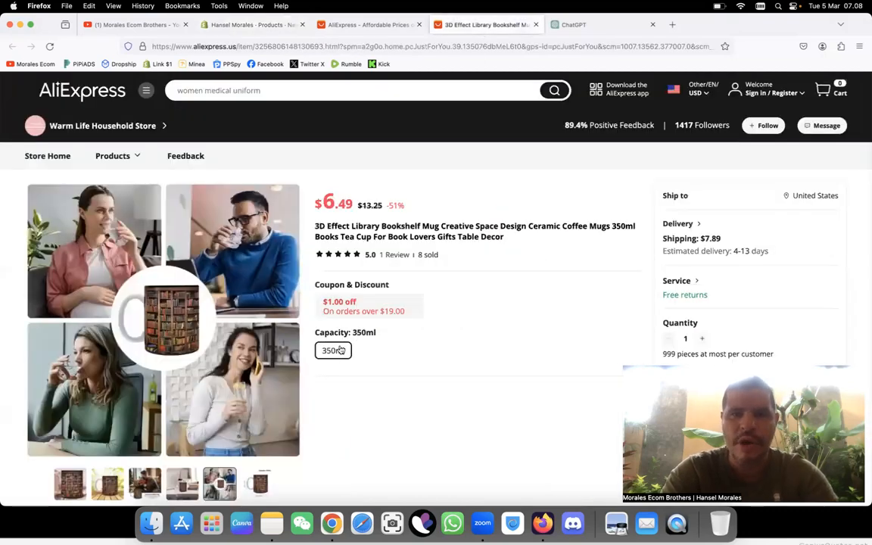
double_click(365, 331)
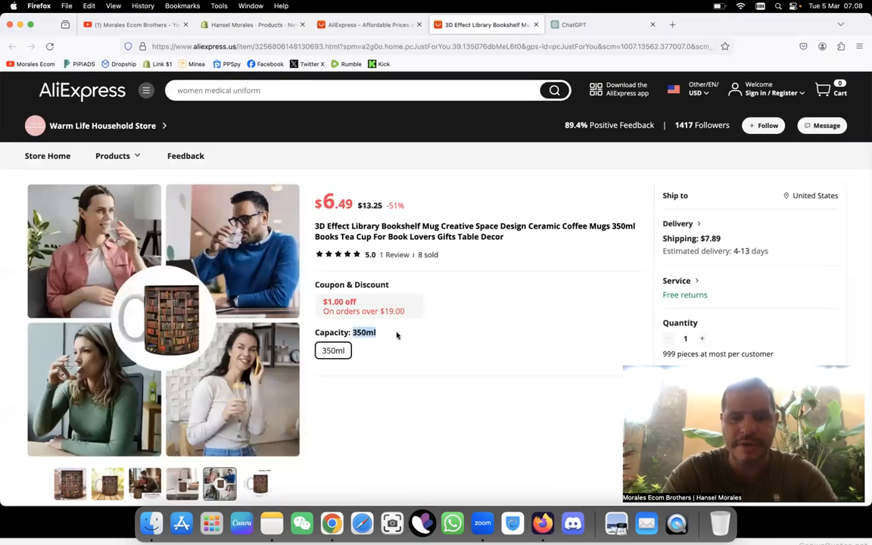
click(355, 27)
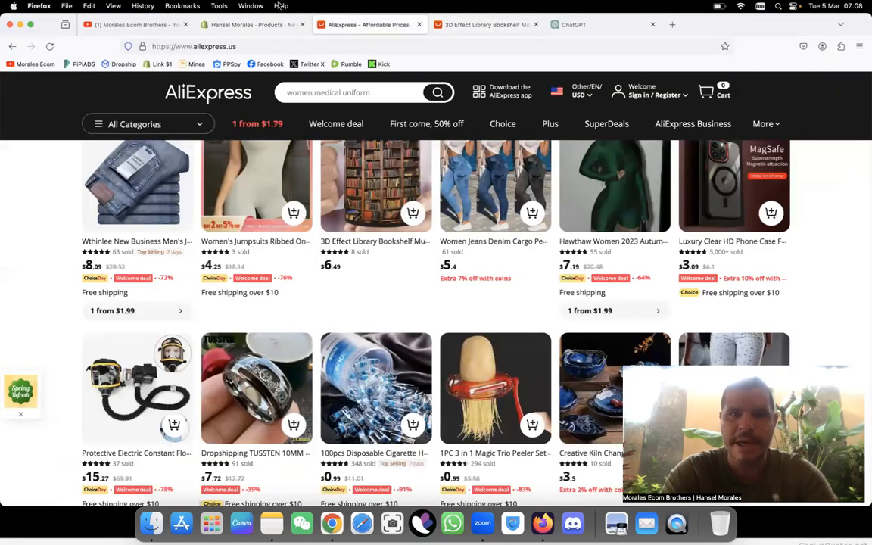
click(251, 26)
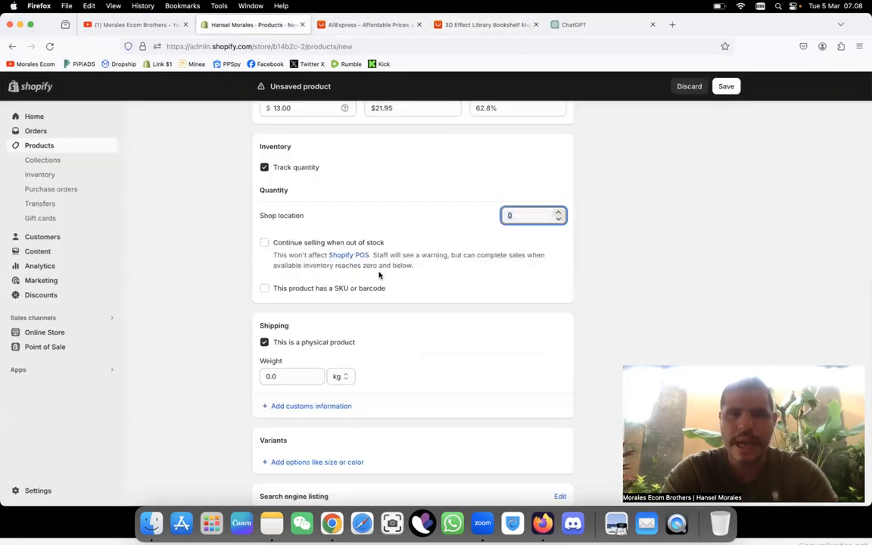
Step: Add a Size option to the product's variants with the single value 350ml
scroll(370, 254, down, 2)
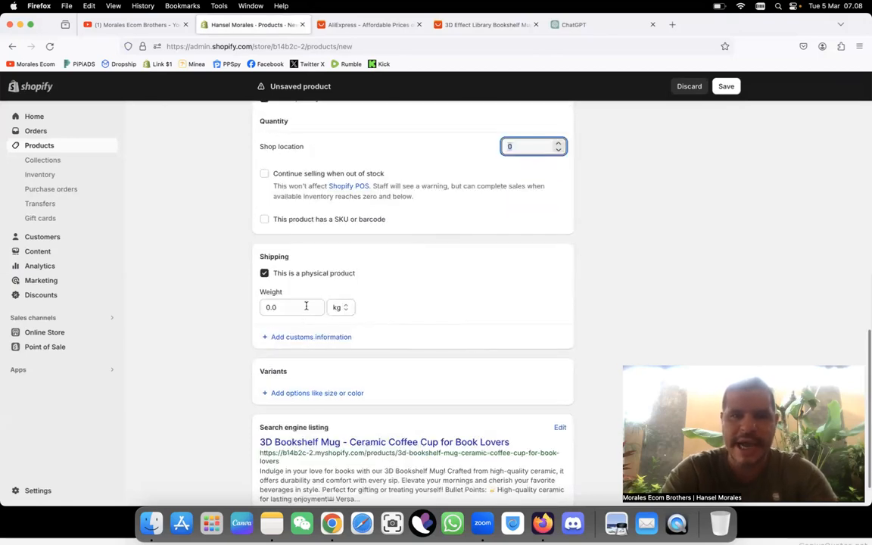
scroll(395, 316, down, 1)
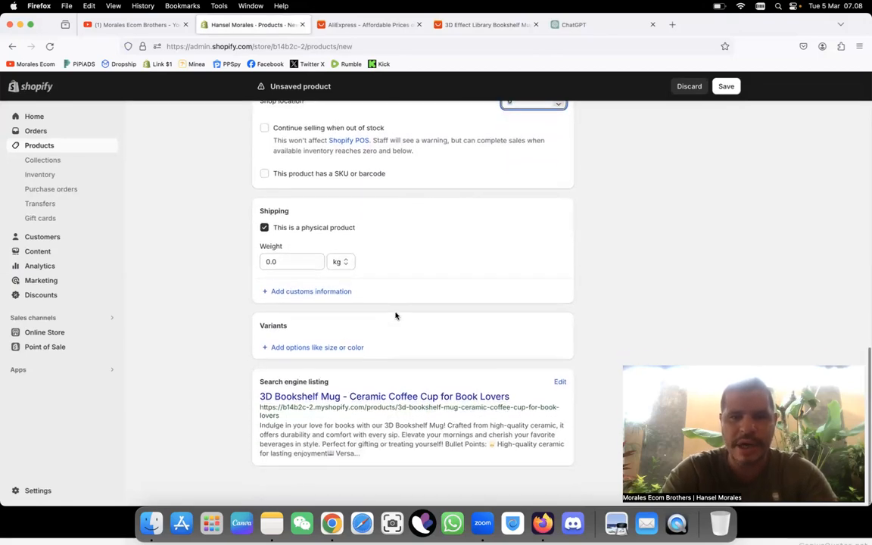
click(333, 348)
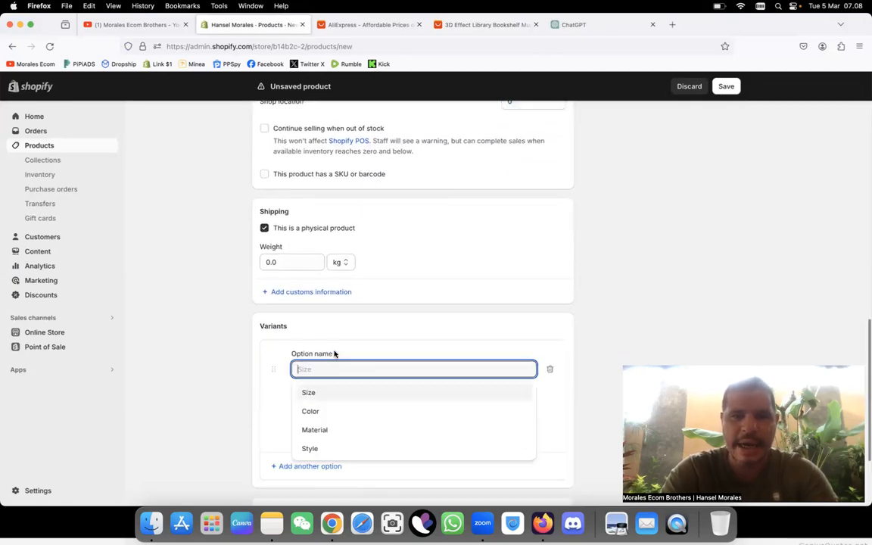
click(335, 391)
click(328, 419)
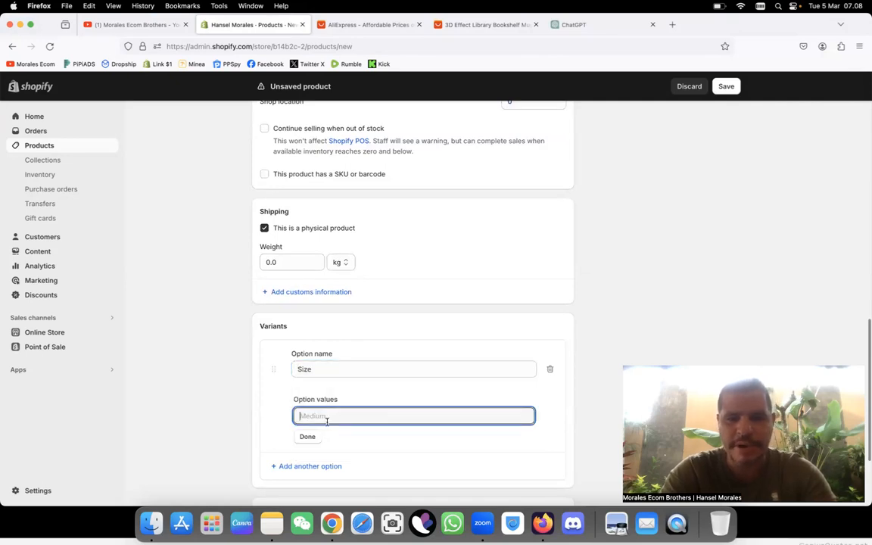
text(350ml)
click(307, 454)
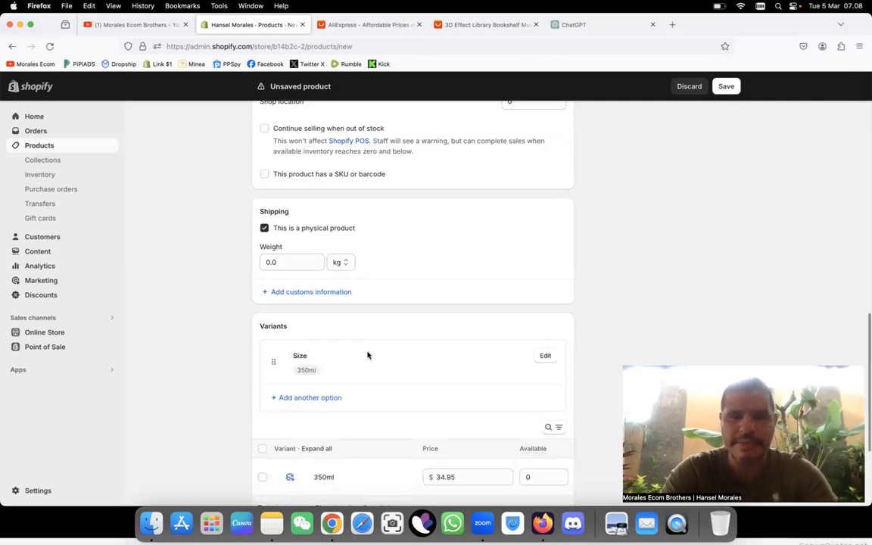
Step: Set the available quantity of the 350ml variant to 3000
scroll(368, 354, down, 2)
click(526, 393)
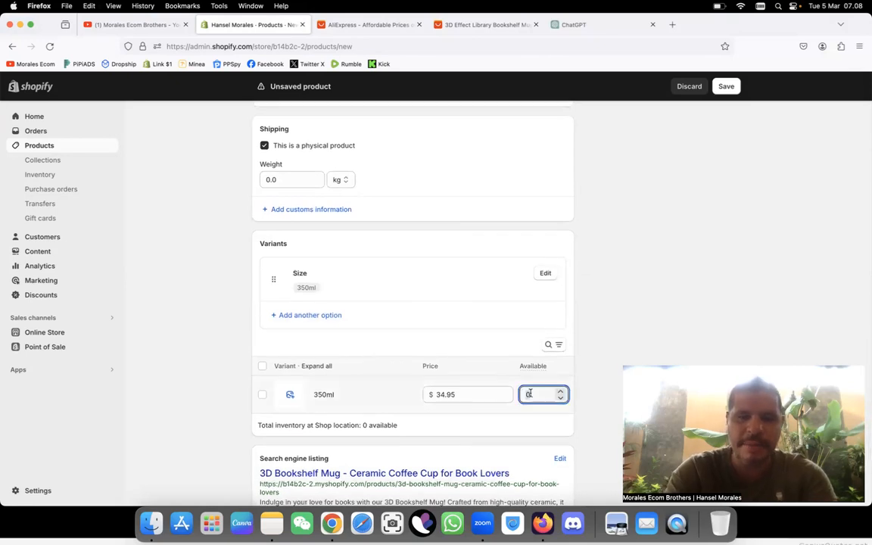
text(3000)
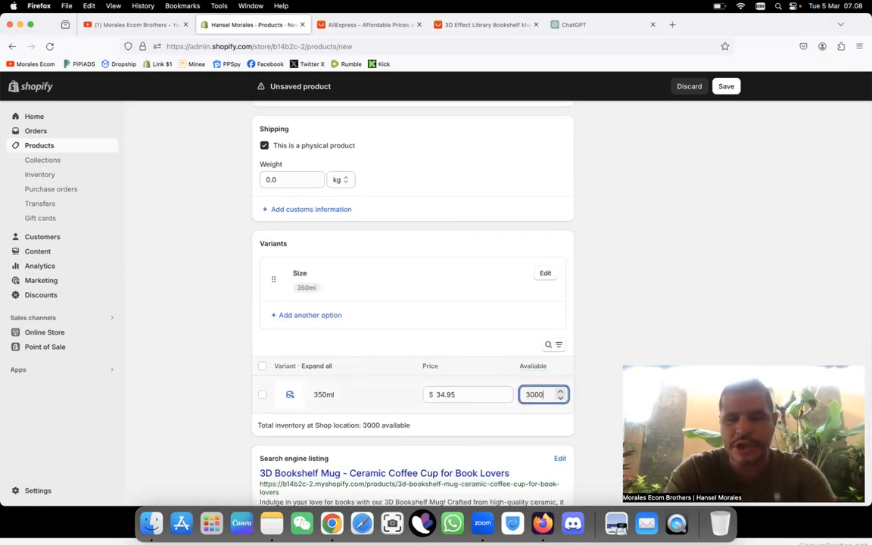
Step: Add an empty line after the opening paragraph of the product description
click(608, 280)
scroll(468, 280, up, 10)
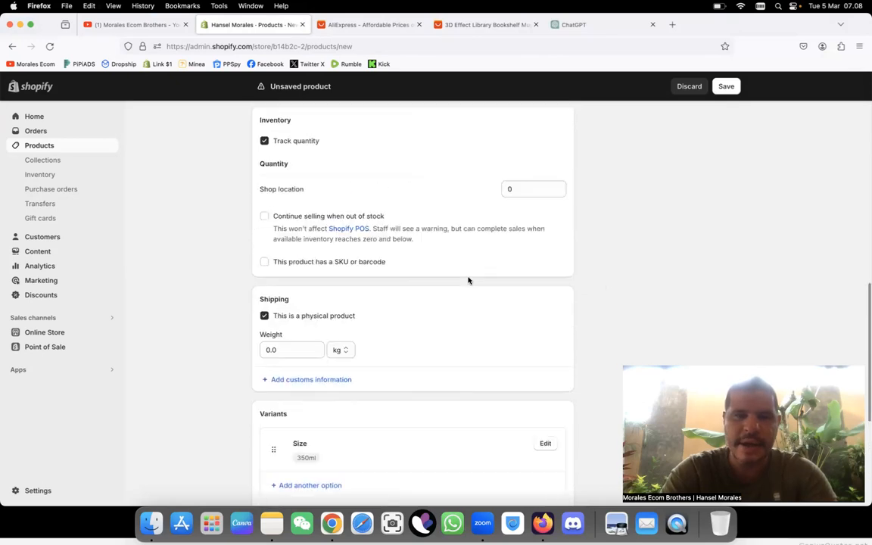
scroll(468, 277, up, 2)
scroll(467, 277, down, 5)
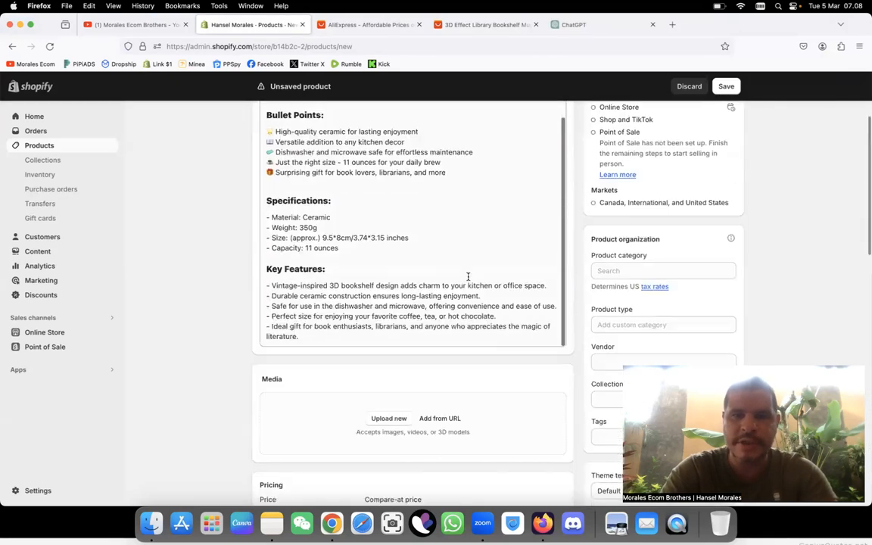
scroll(468, 278, up, 5)
scroll(468, 277, down, 1)
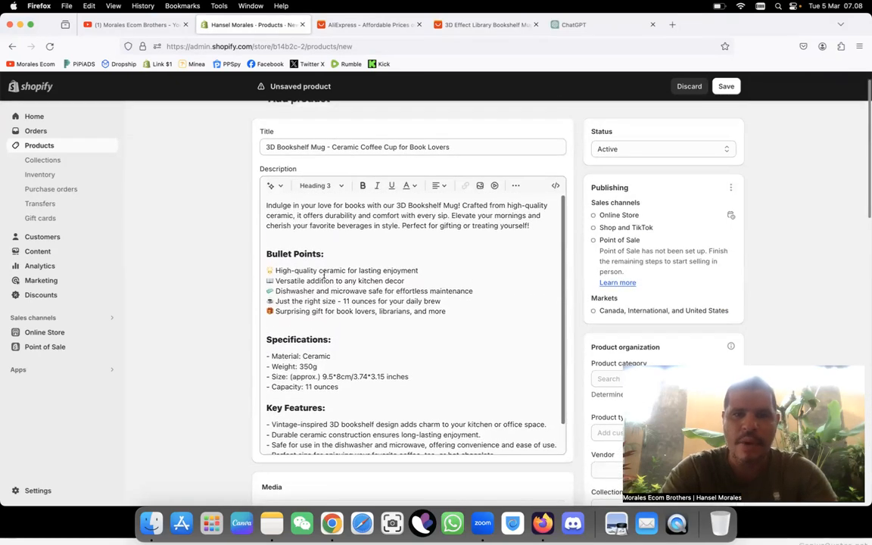
click(542, 226)
key(Return)
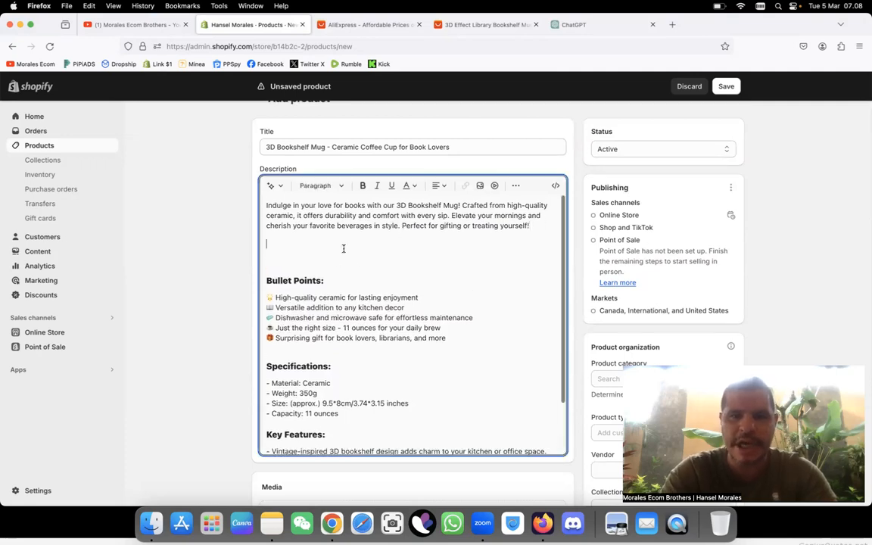
Step: Upload the downloaded 0Ztt3D-Effect-Library collage of people drinking and insert it below the description's opening paragraph
click(479, 185)
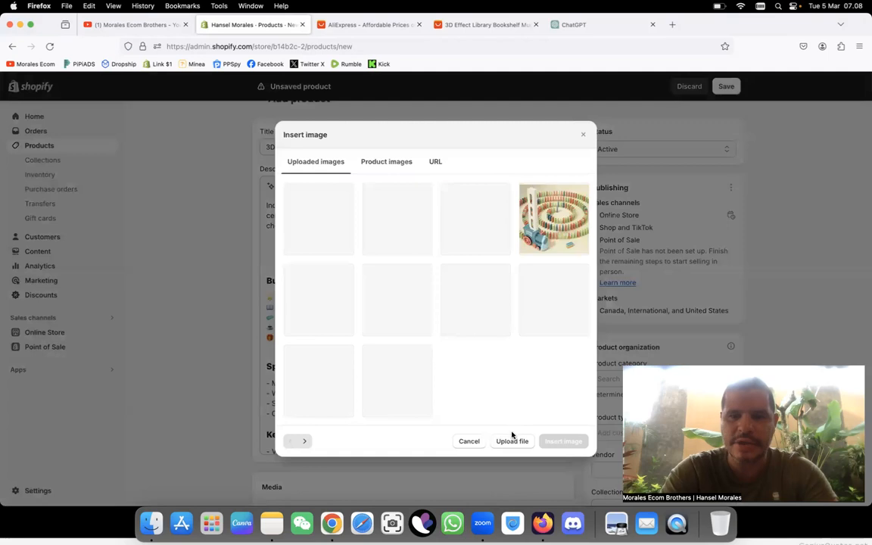
click(512, 441)
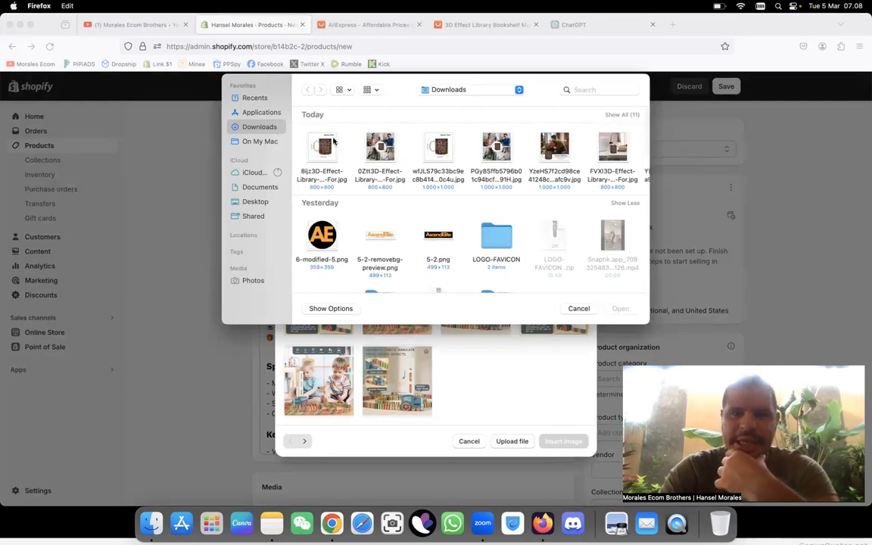
click(379, 145)
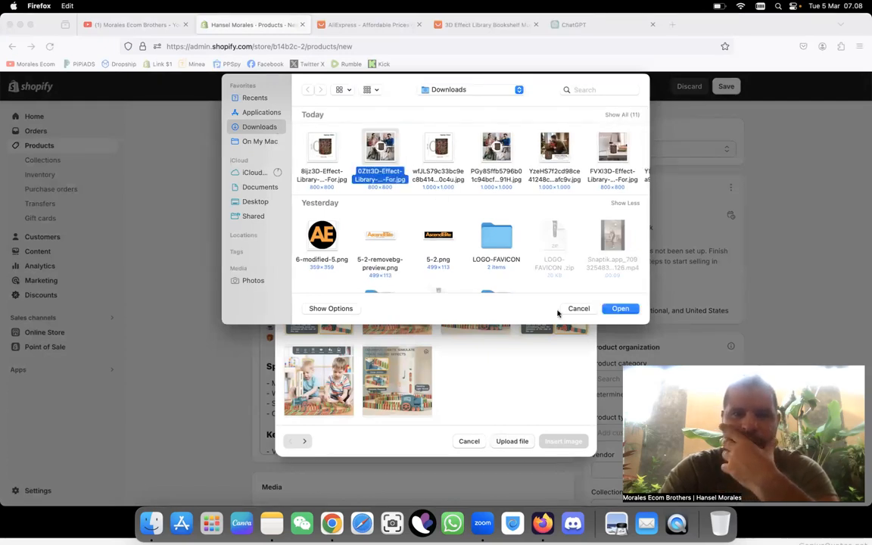
click(620, 309)
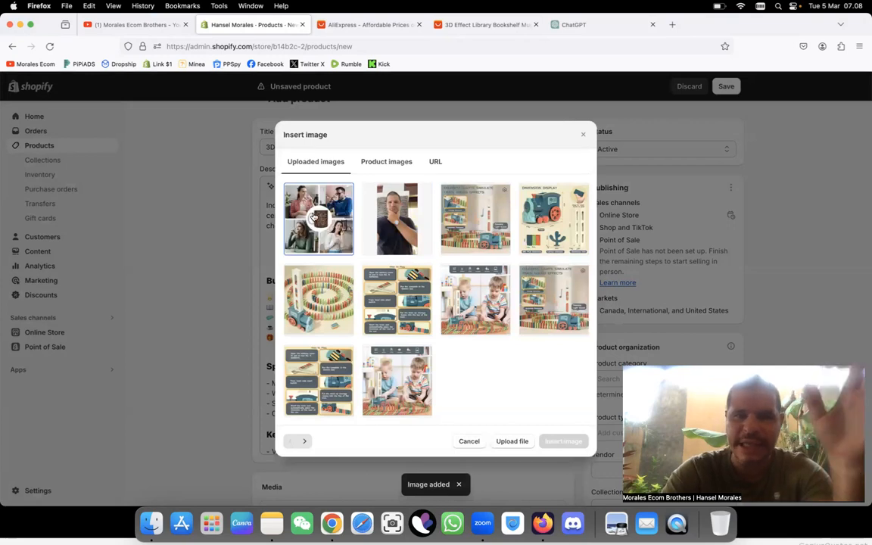
click(315, 217)
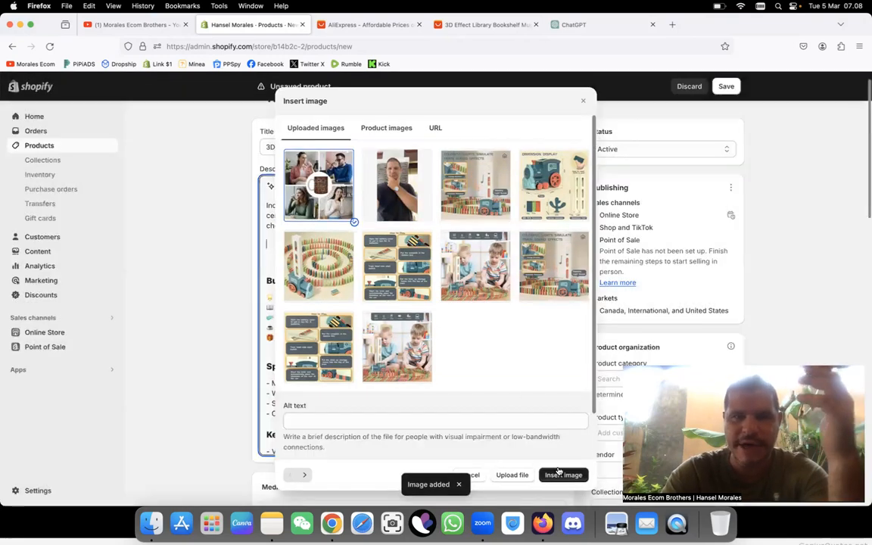
click(560, 474)
Step: Center the inserted collage image in the product description
click(438, 186)
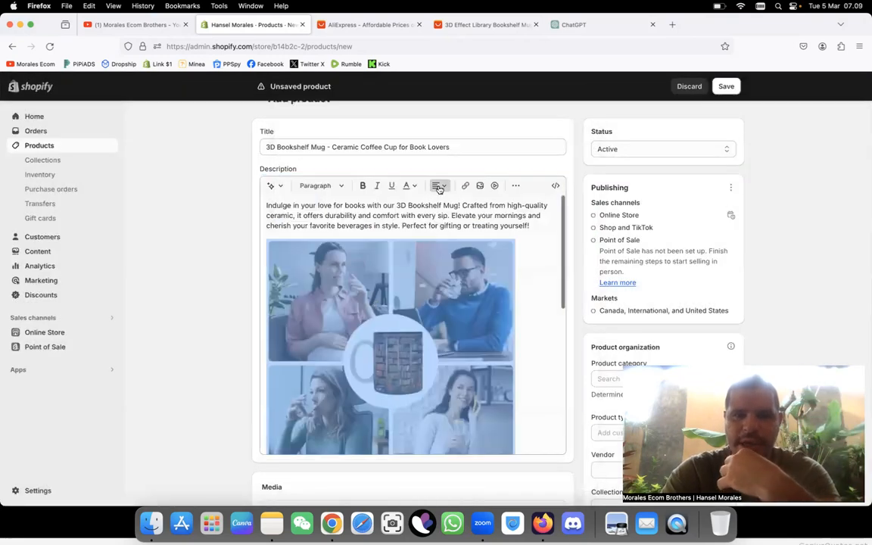
click(440, 218)
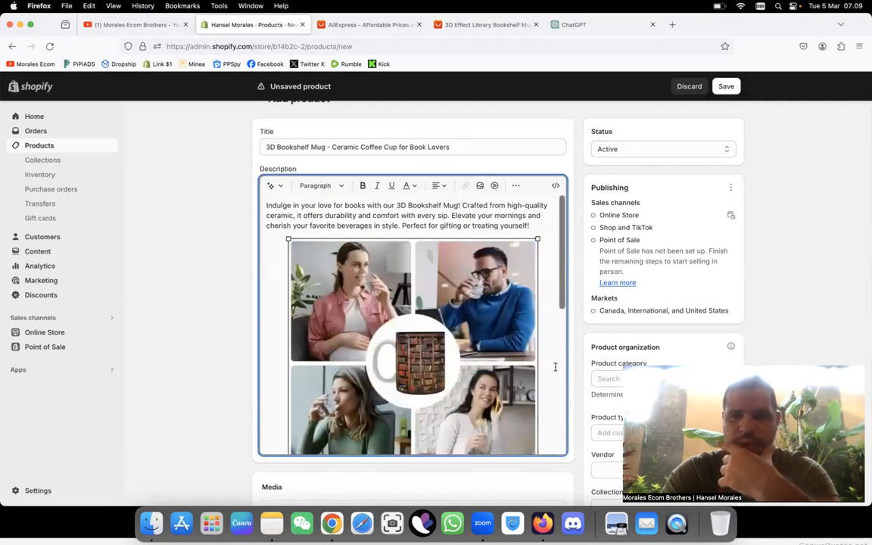
scroll(555, 368, down, 2)
scroll(555, 368, up, 3)
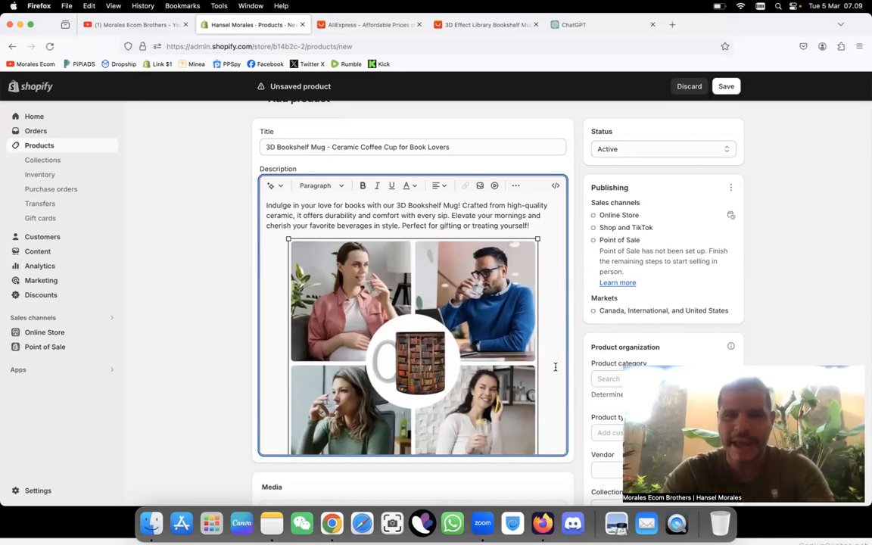
Step: Remove the empty space between the description's opening paragraph and the collage image
key(BackSpace)
click(439, 352)
key(BackSpace)
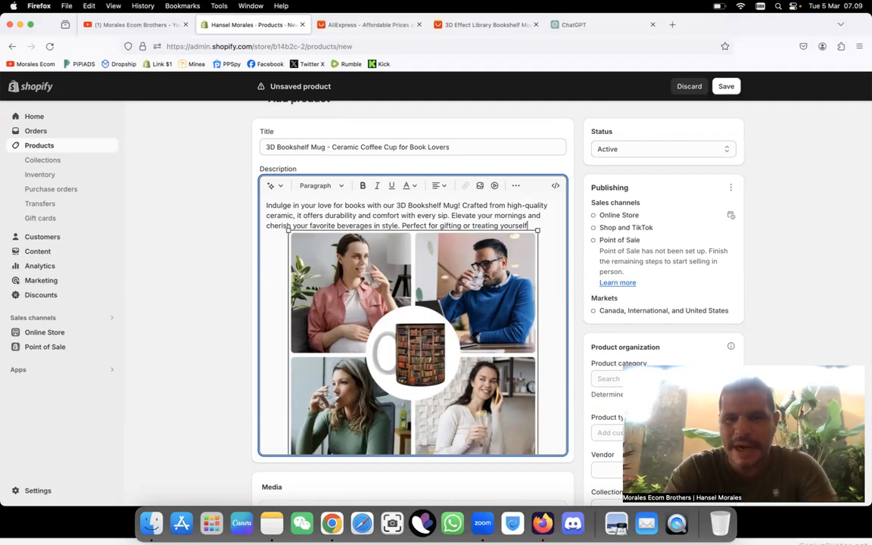
key(BackSpace)
key(BackSpace)
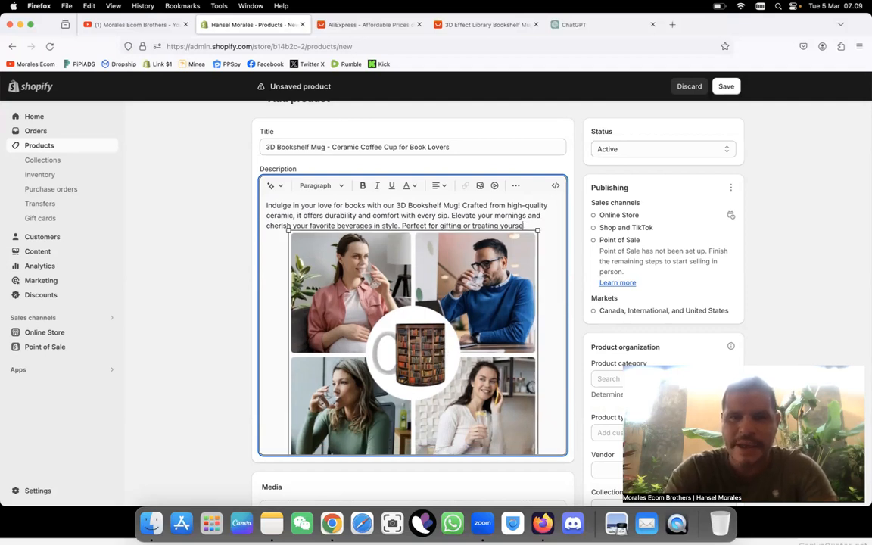
key(BackSpace)
click(420, 354)
key(BackSpace)
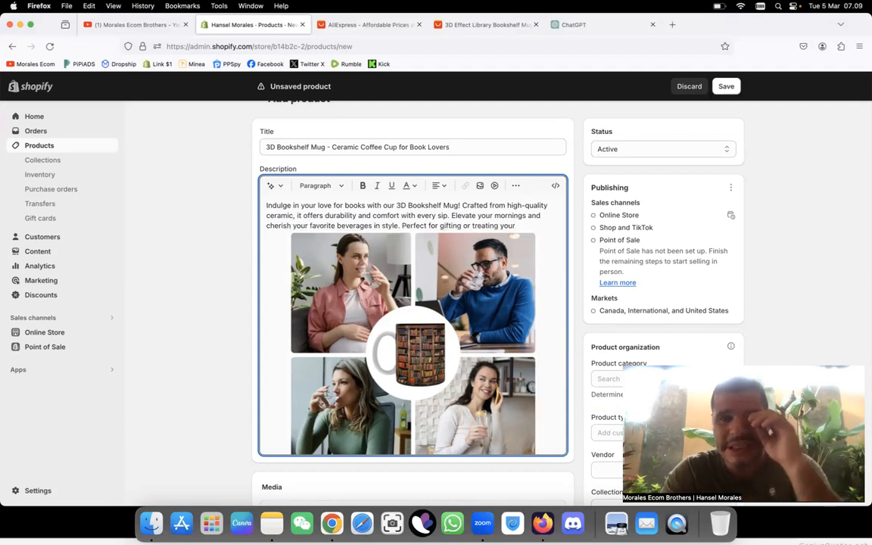
Step: Copy the word "yourself!" from the ChatGPT text and restore it at the end of the Shopify description's opening paragraph
click(596, 24)
scroll(536, 147, up, 1)
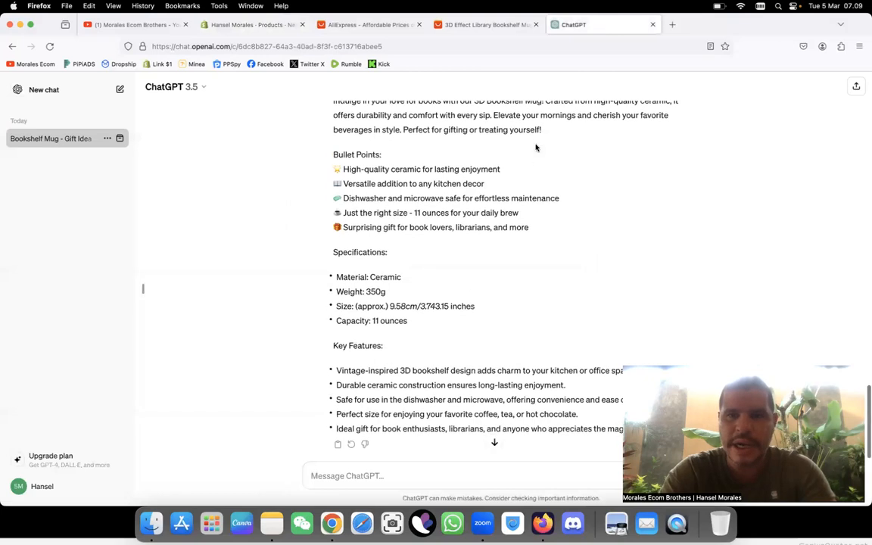
drag(527, 129, 546, 128)
key(super+c)
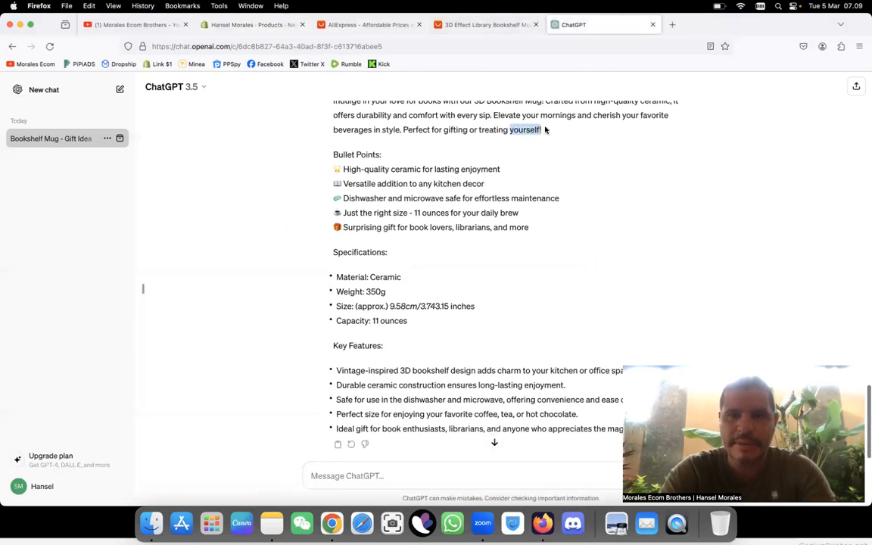
click(251, 26)
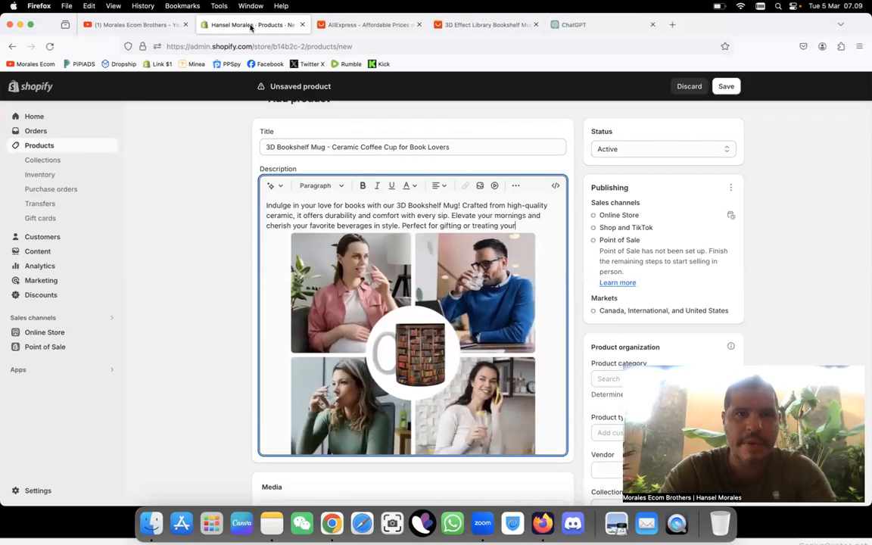
drag(517, 227, 502, 225)
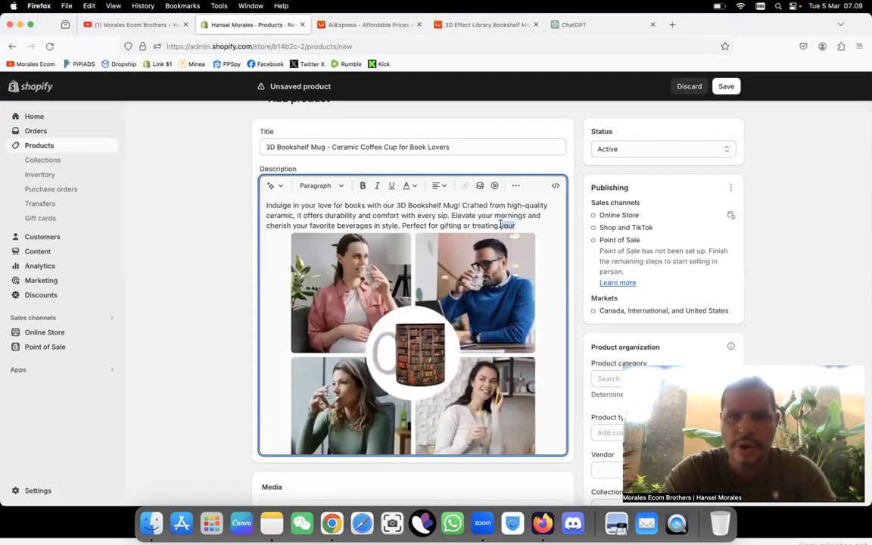
key(super+v)
click(488, 275)
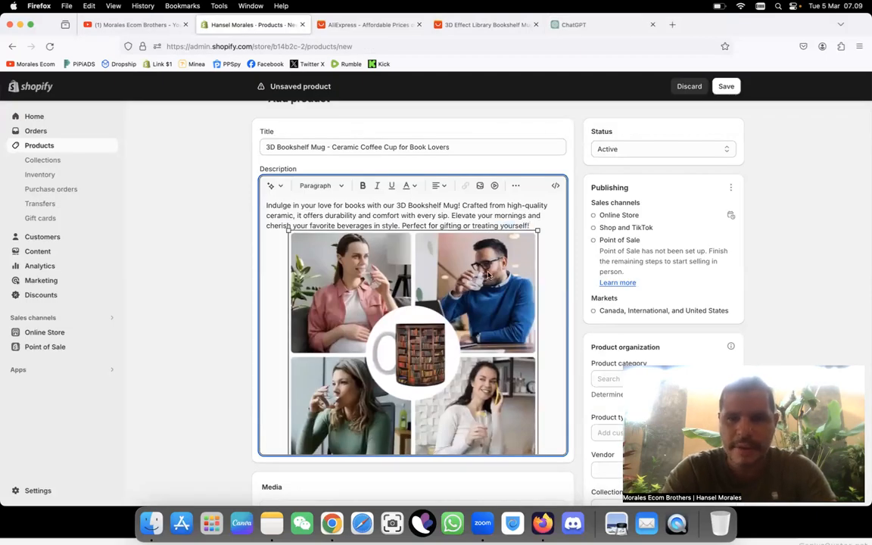
Step: Remove the extra blank line between the collage image and the Bullet Points heading in the description
scroll(451, 331, down, 3)
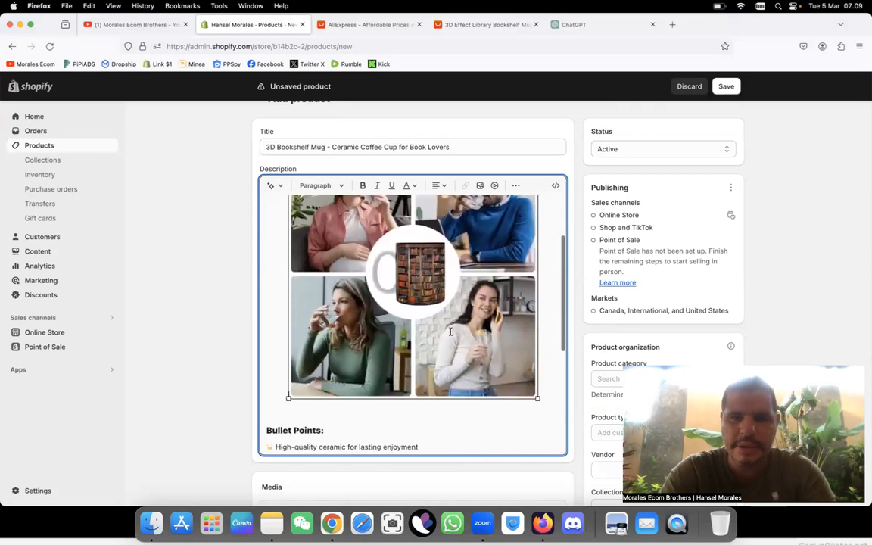
scroll(451, 331, down, 3)
click(282, 350)
key(BackSpace)
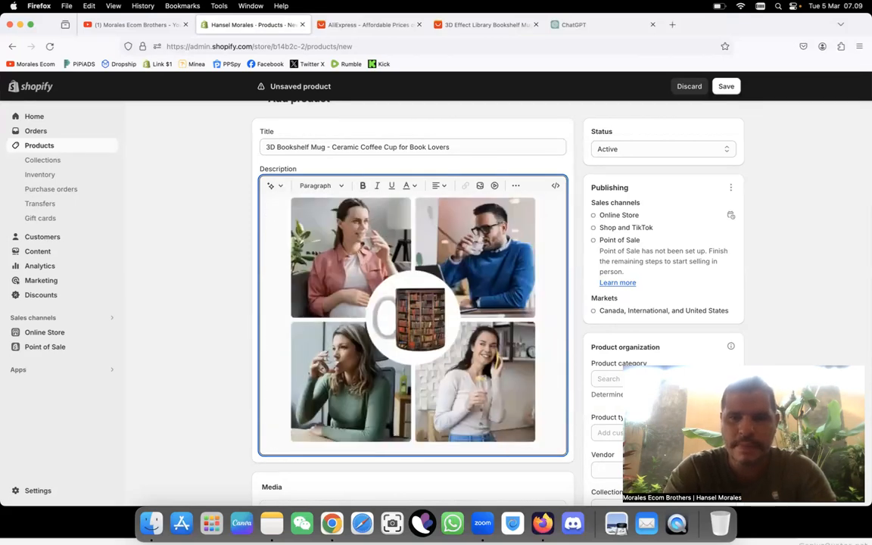
scroll(257, 396, up, 2)
scroll(454, 310, up, 2)
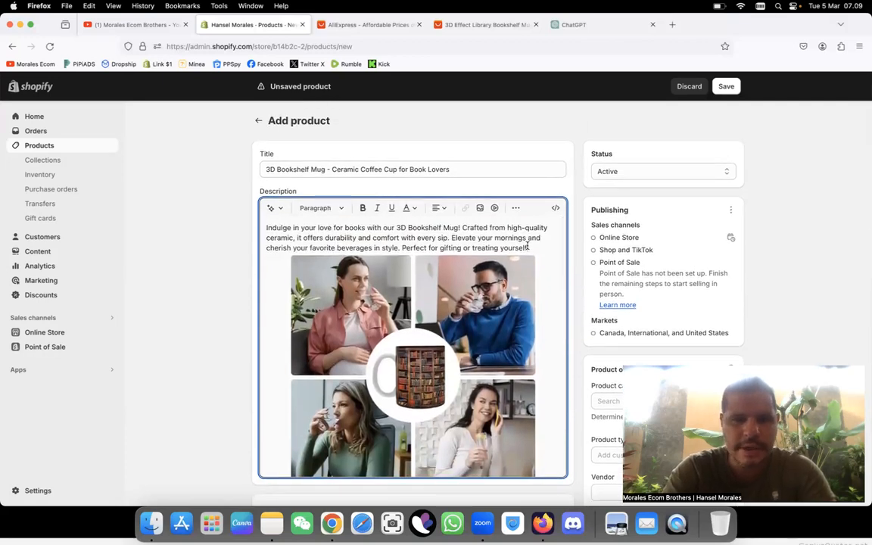
Step: Upload the downloaded FVXI3D-Effect-Library mug photo to the image picker of the 350ml variant
scroll(475, 340, down, 5)
scroll(476, 340, down, 10)
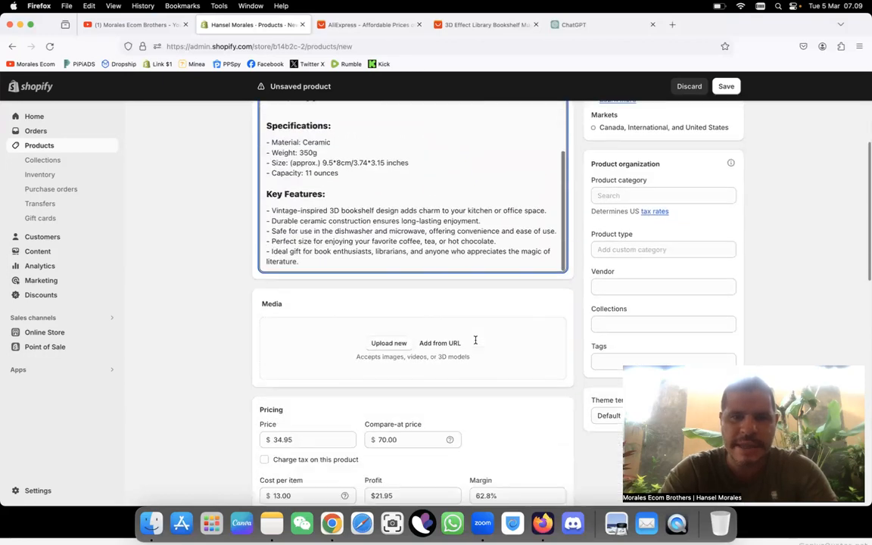
scroll(475, 342, down, 4)
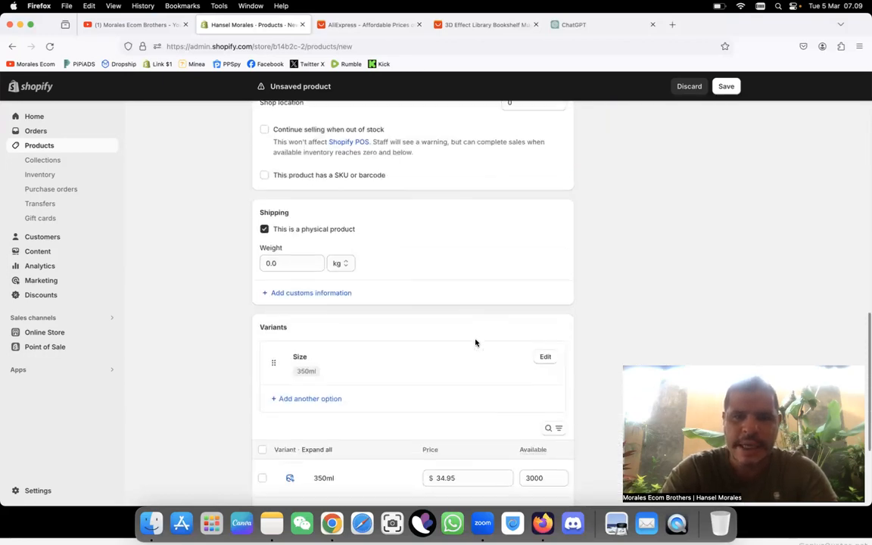
click(290, 346)
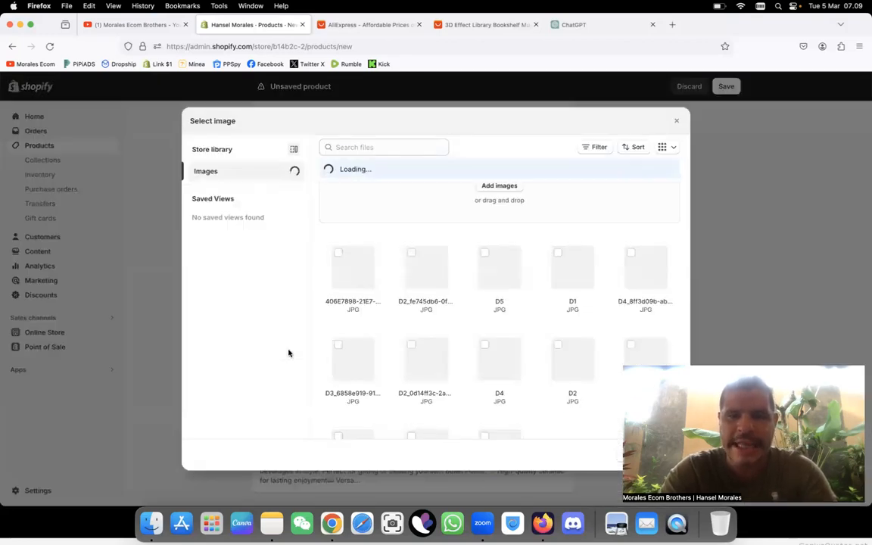
click(511, 184)
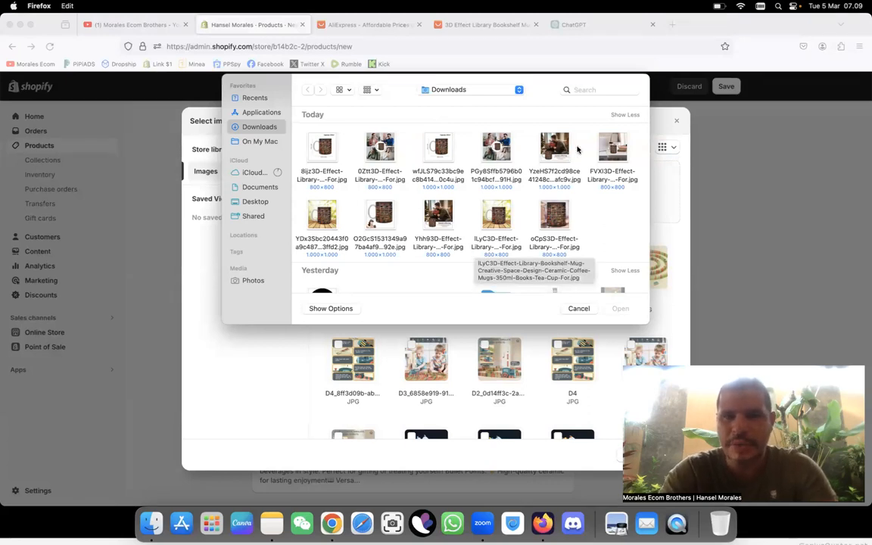
click(605, 154)
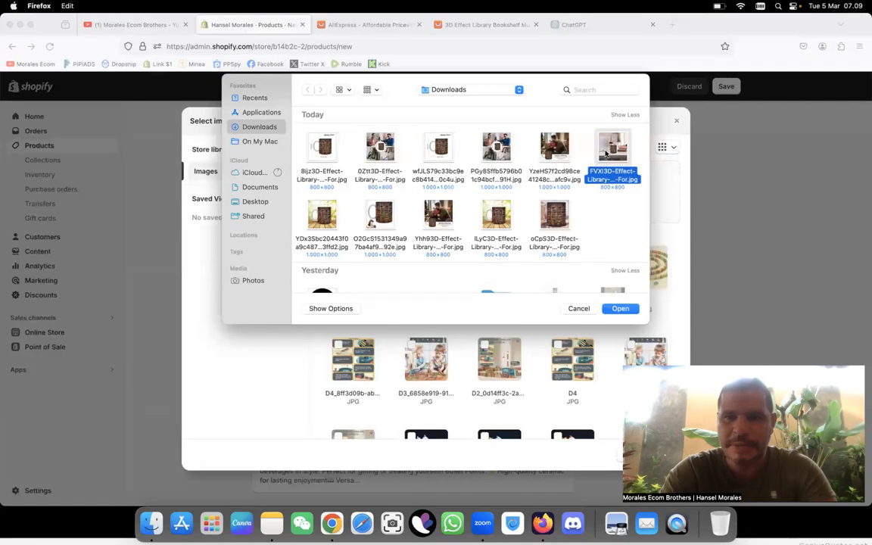
click(620, 308)
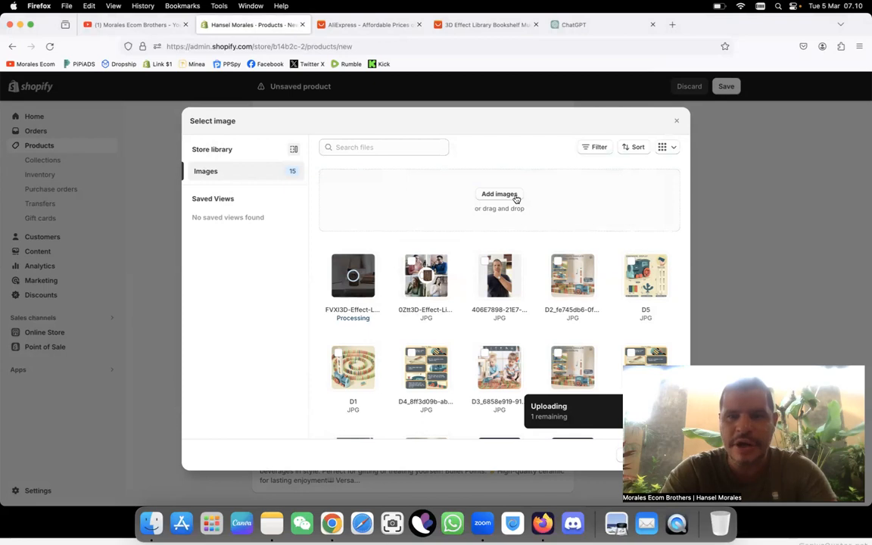
Step: Upload the ILyC3D-Effect-Library mug photo from Downloads and assign it as the 350ml variant's image
click(515, 198)
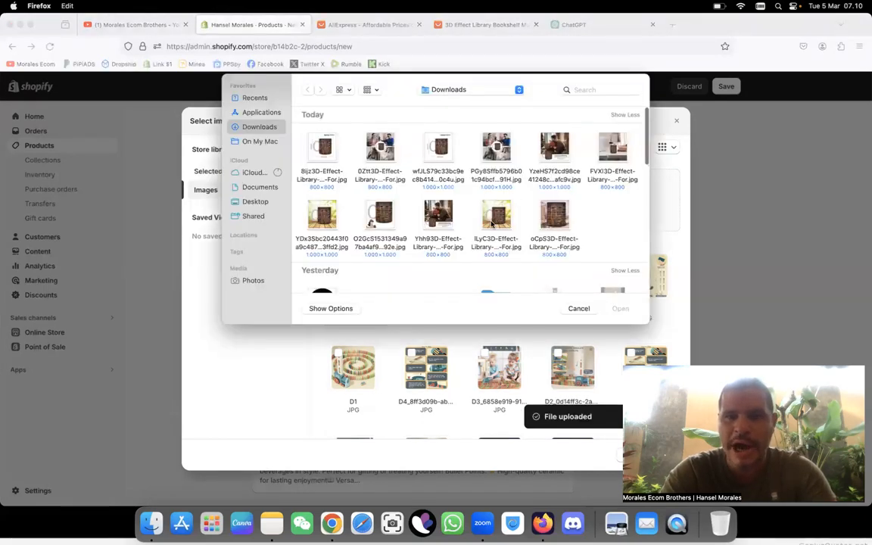
click(492, 220)
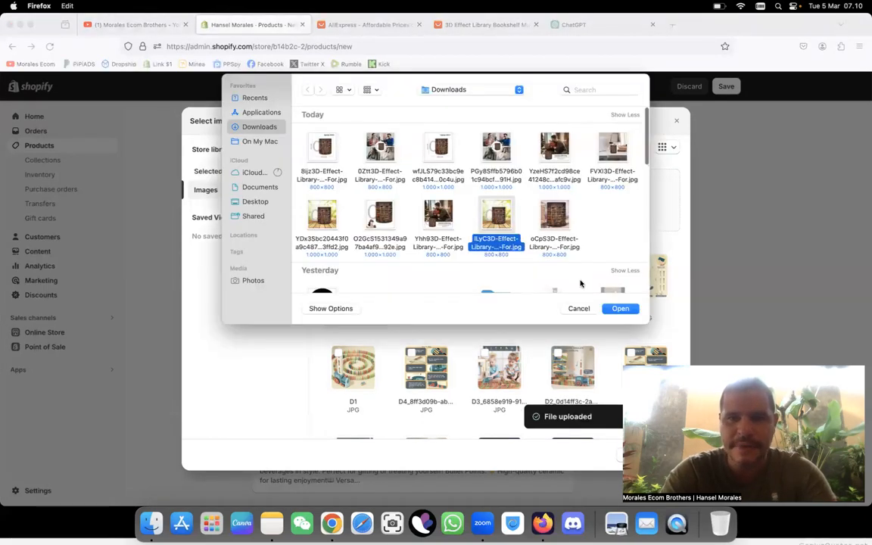
click(623, 308)
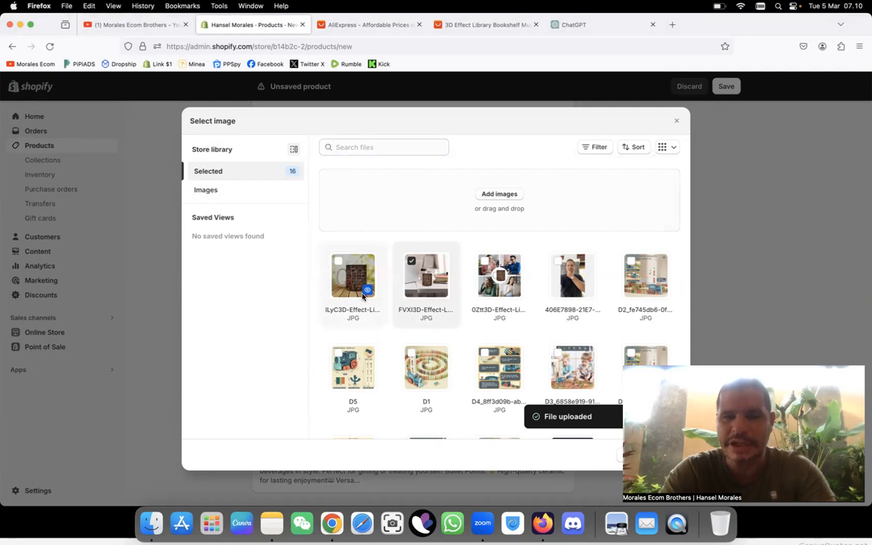
click(351, 283)
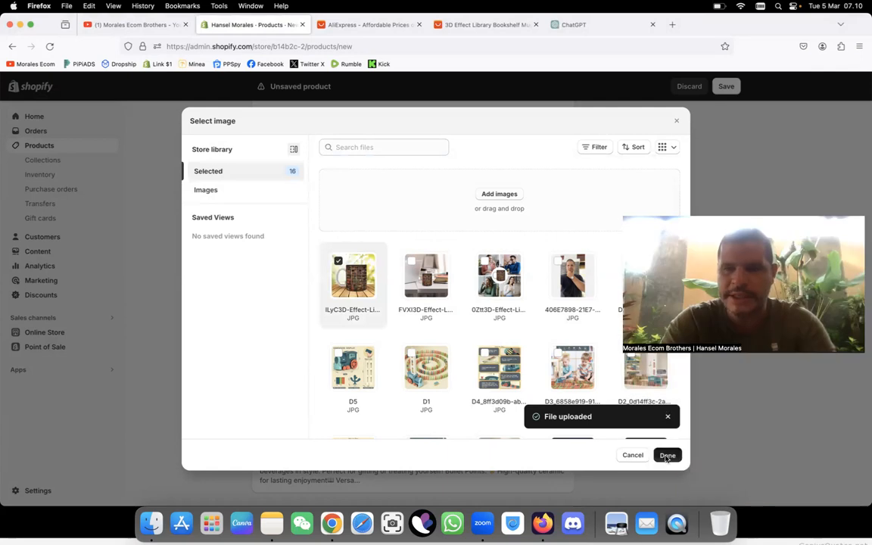
click(668, 454)
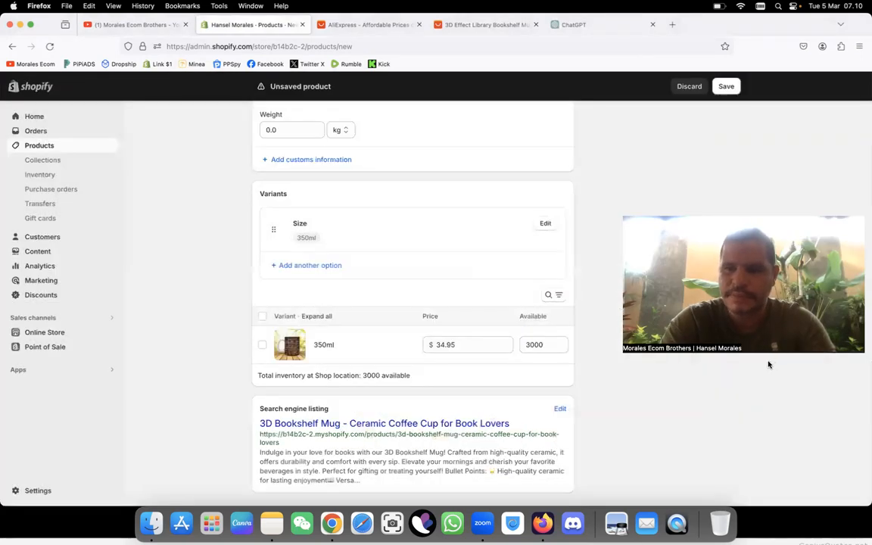
scroll(444, 305, up, 20)
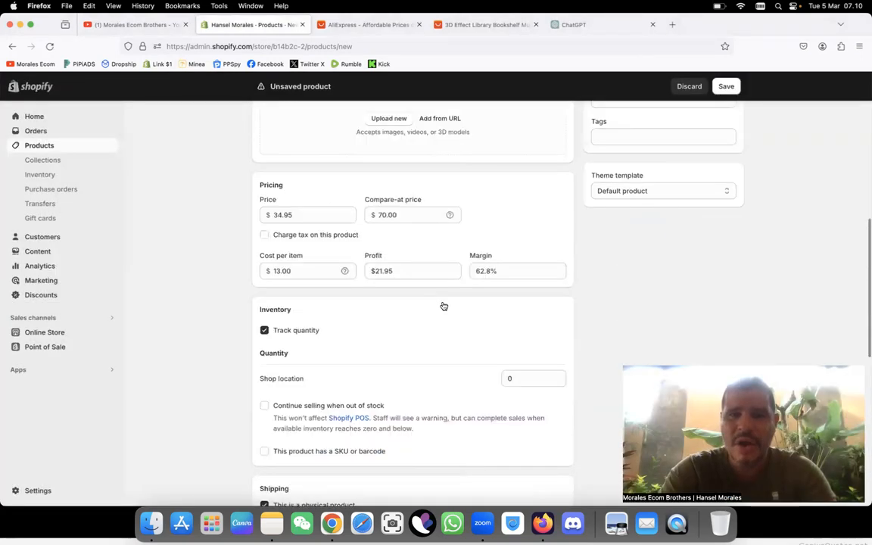
Step: Remove the empty space between the description's opening paragraph and the collage image, and save the new product
scroll(444, 301, up, 5)
click(444, 305)
key(BackSpace)
click(443, 305)
key(BackSpace)
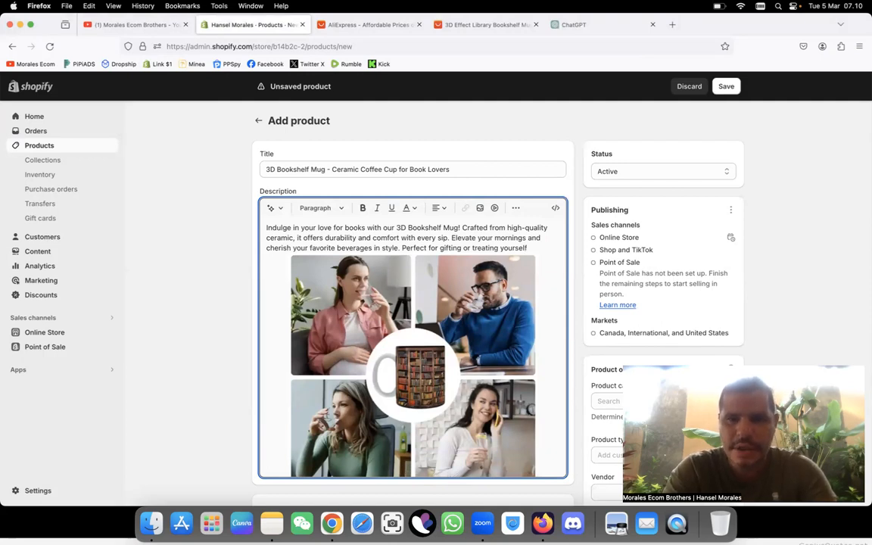
click(727, 87)
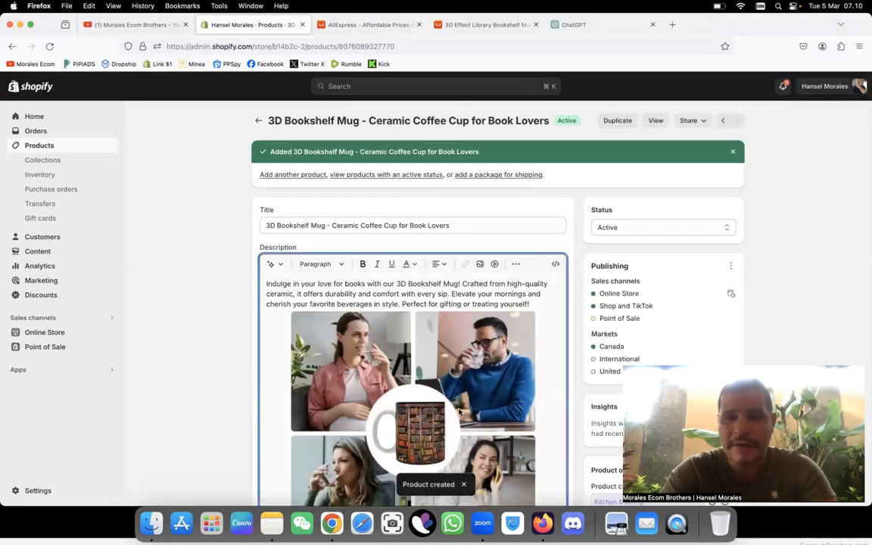
Step: Delete the collage image between the opening paragraph and the Bullet Points heading in the description
scroll(459, 412, down, 3)
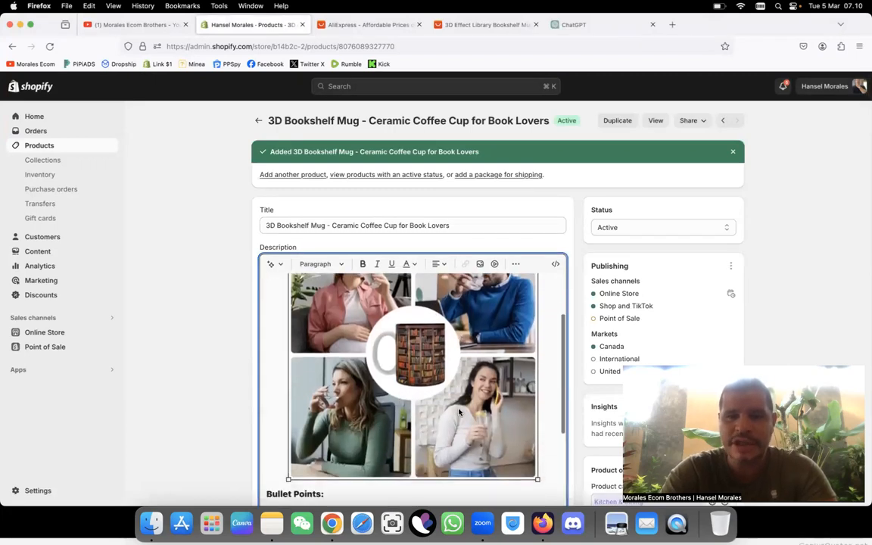
scroll(459, 412, down, 3)
scroll(358, 253, down, 10)
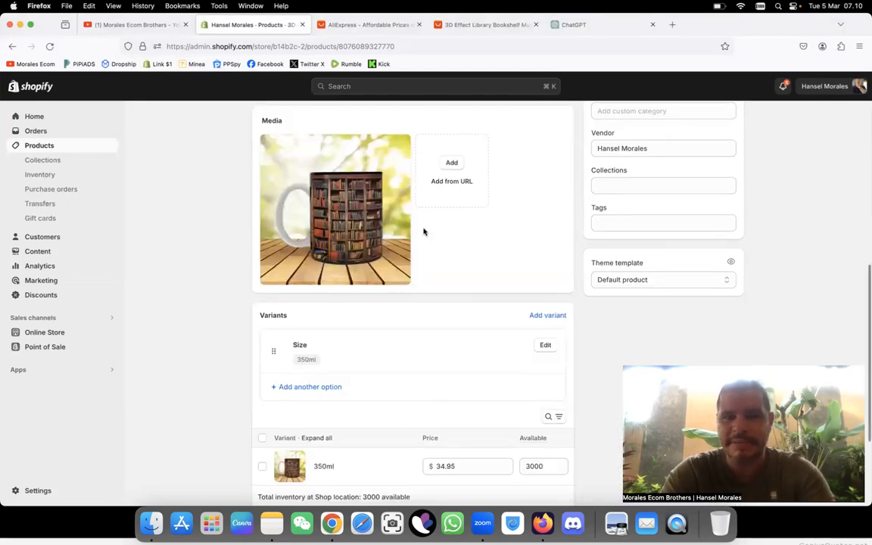
scroll(425, 230, up, 10)
scroll(409, 347, up, 5)
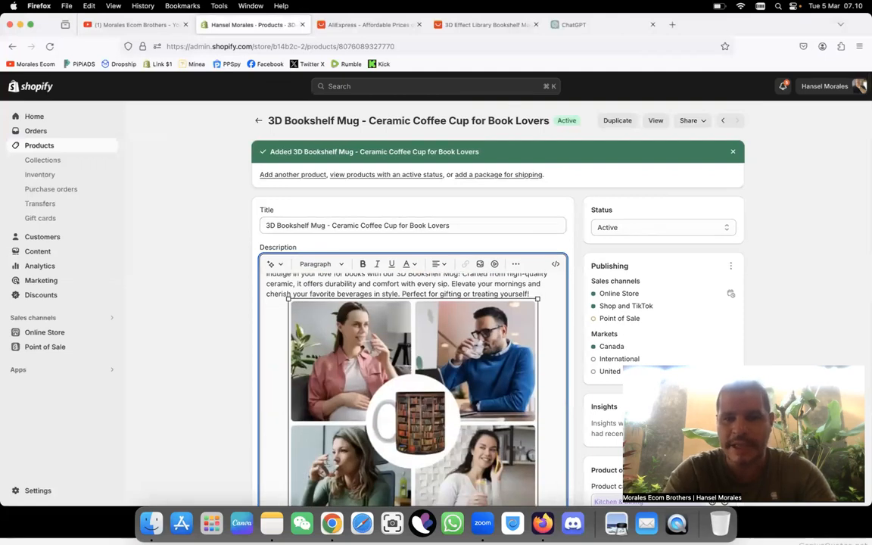
key(BackSpace)
click(441, 369)
key(BackSpace)
click(478, 387)
scroll(478, 387, down, 4)
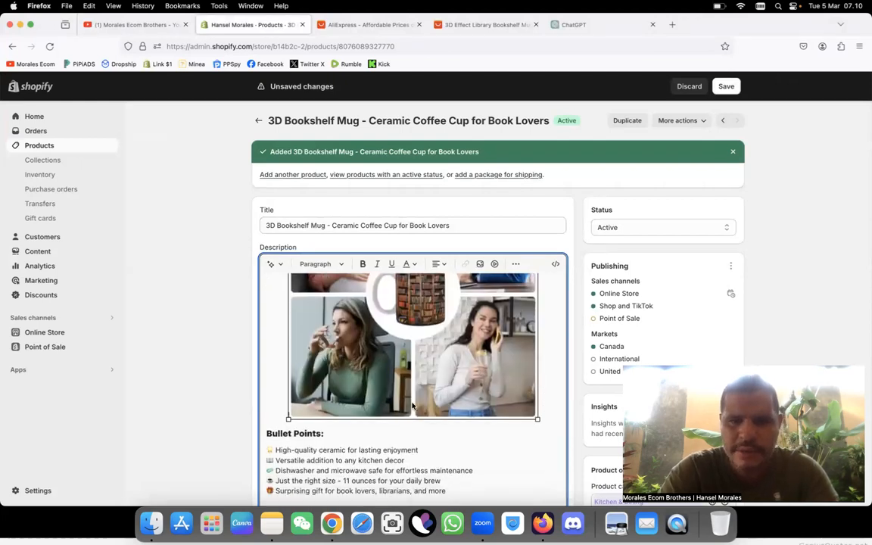
right_click(413, 407)
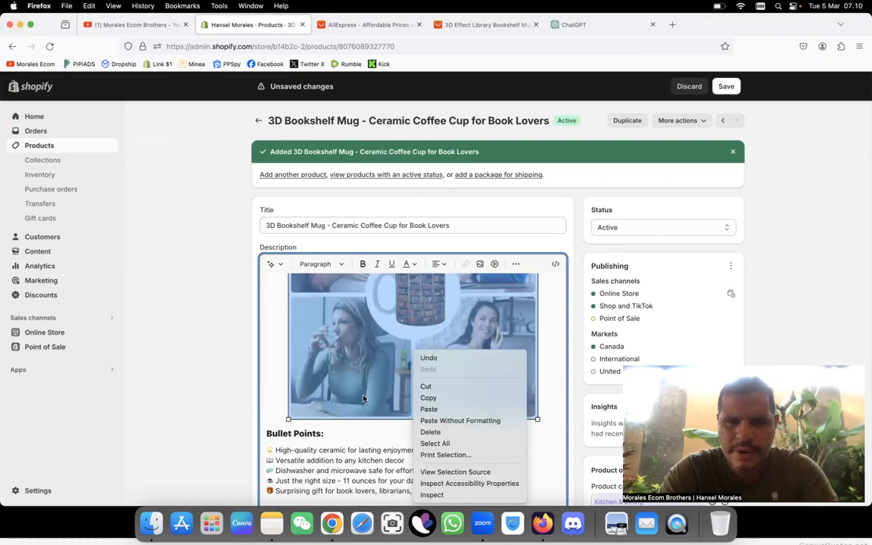
click(427, 432)
scroll(431, 371, up, 2)
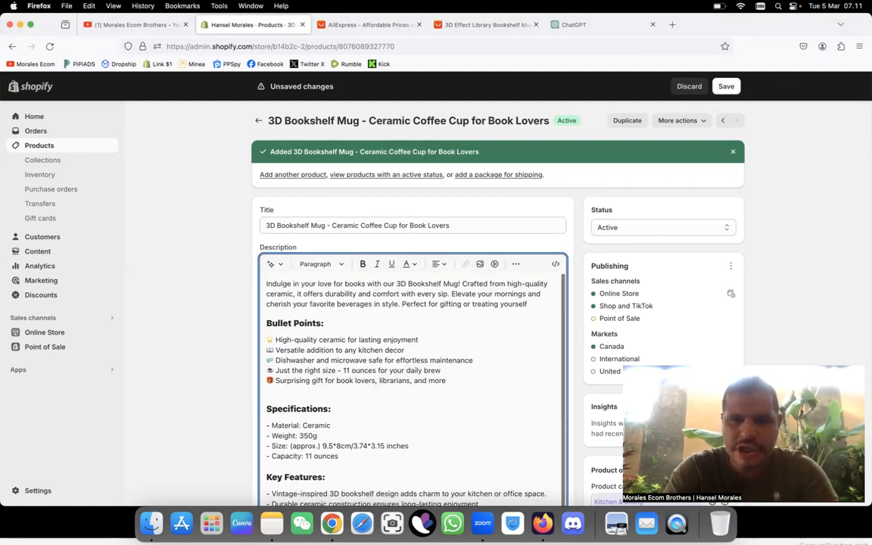
Step: Upload the FVXI3D-Effect-Library mug photo from Downloads and insert it in the description below the opening paragraph
click(480, 263)
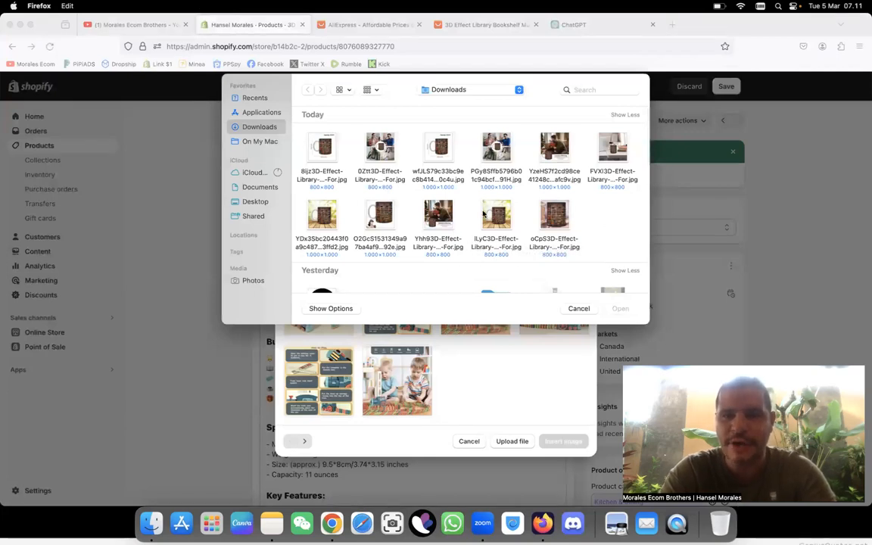
click(611, 173)
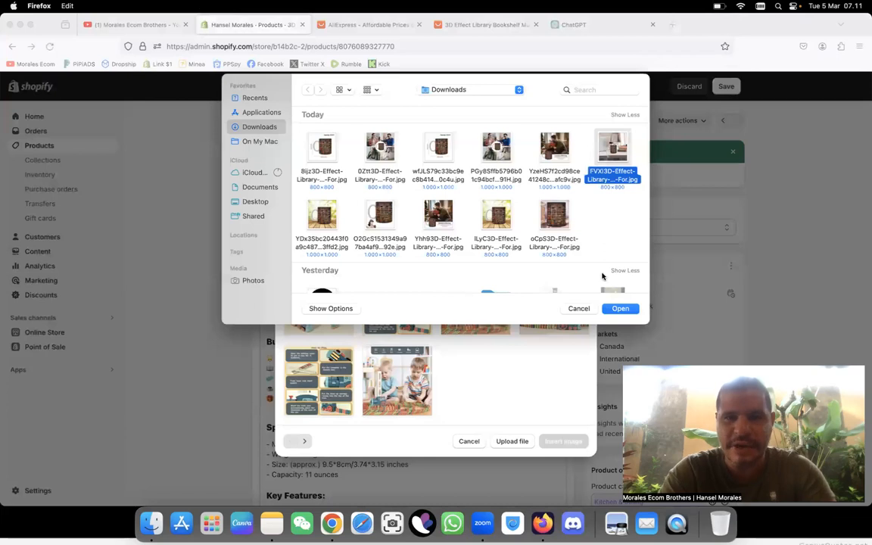
click(619, 309)
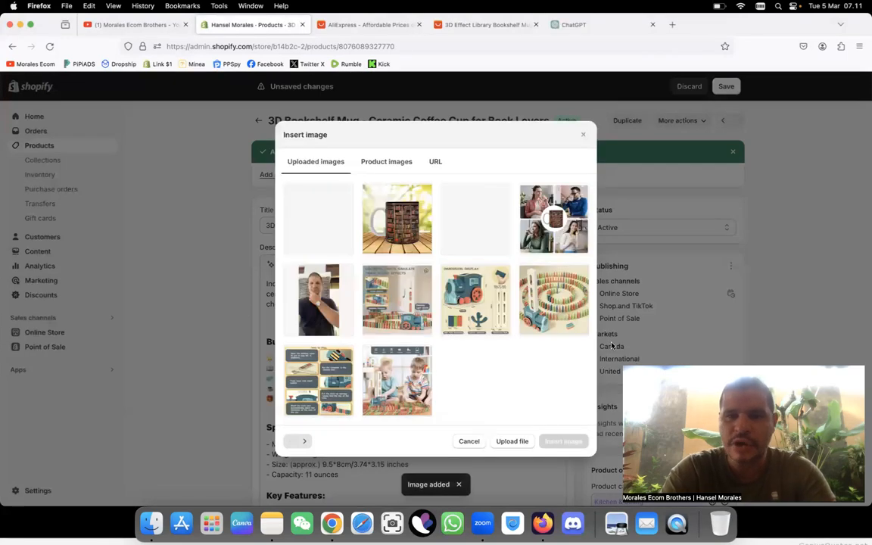
click(290, 228)
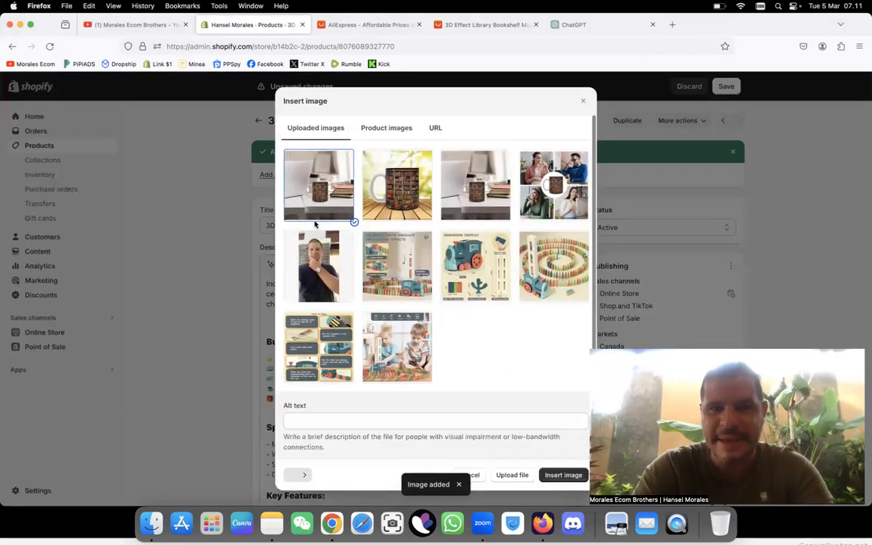
click(567, 474)
Step: Center the inserted desk photo of the mug in the description and save the product
click(421, 398)
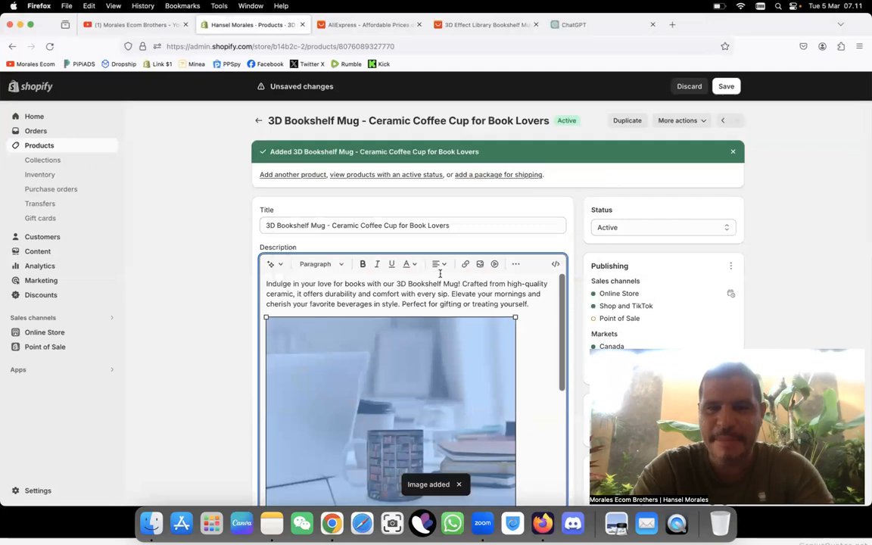
click(439, 263)
click(440, 294)
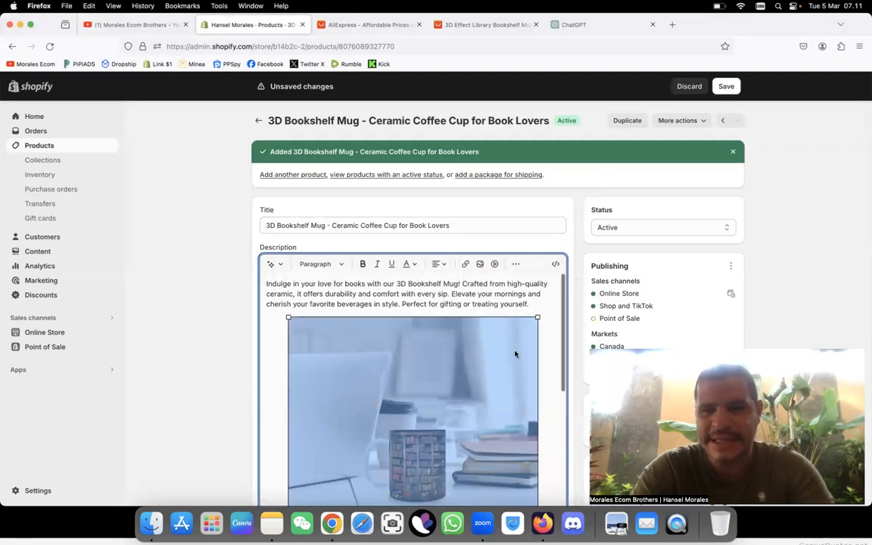
scroll(541, 366, down, 5)
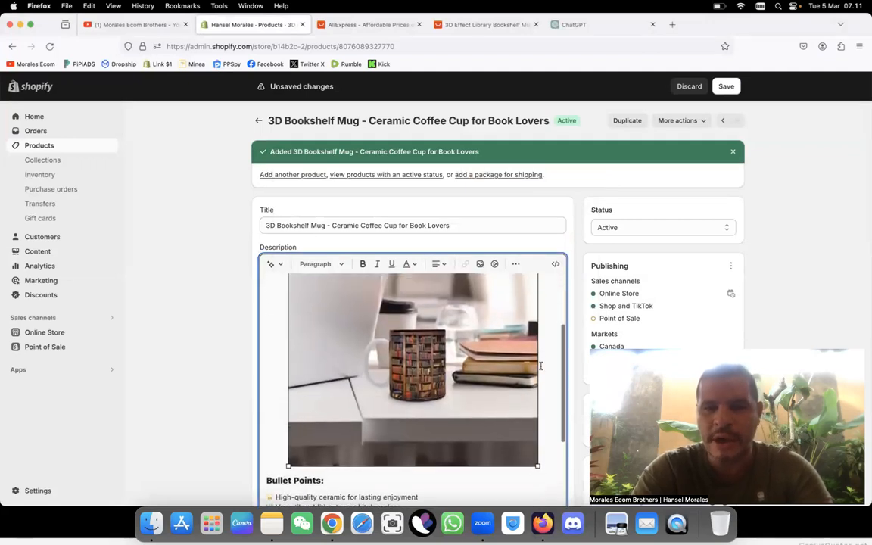
scroll(437, 432, up, 3)
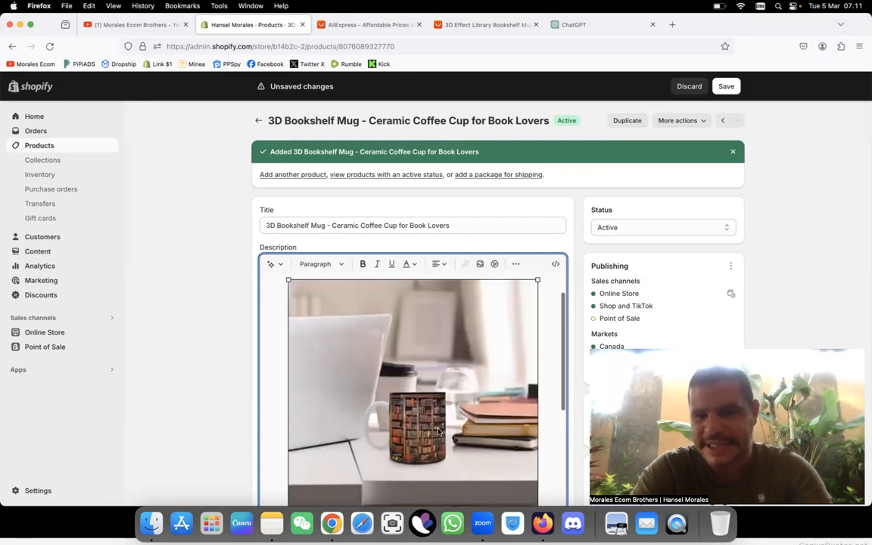
scroll(438, 431, down, 2)
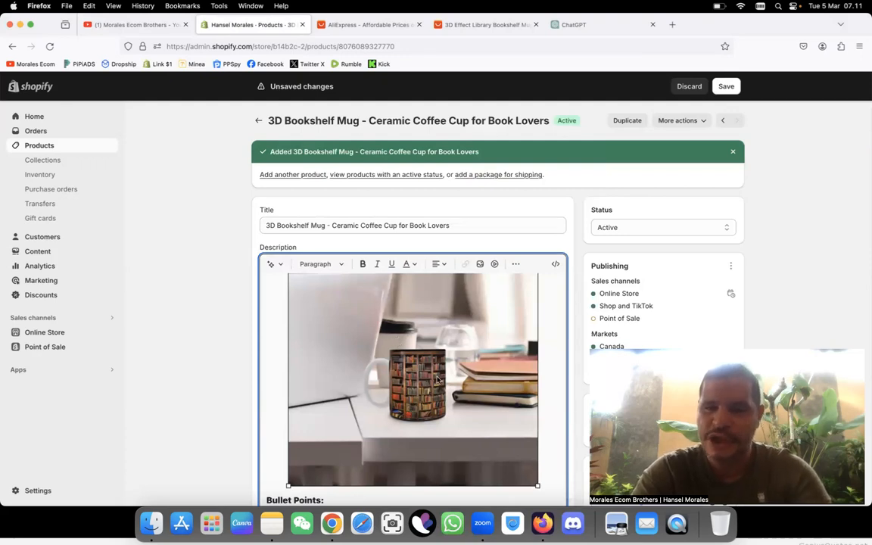
scroll(422, 431, down, 3)
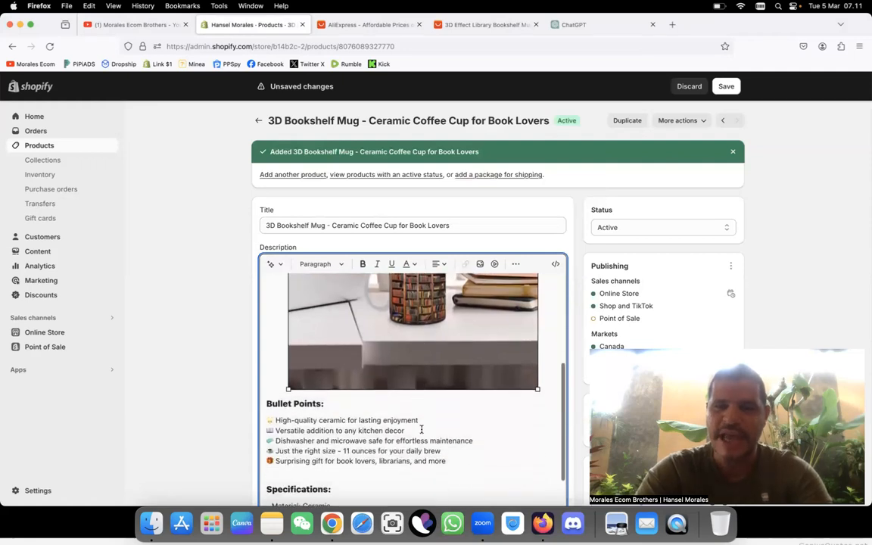
scroll(421, 429, down, 3)
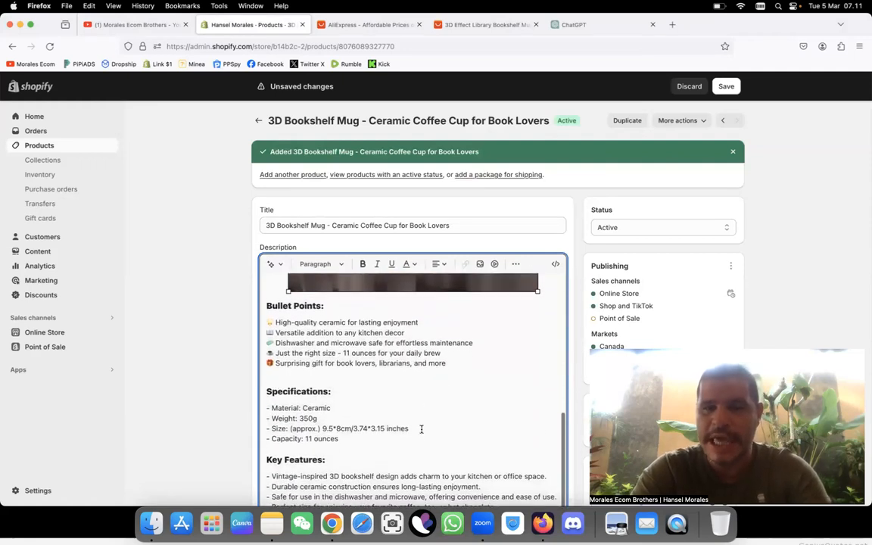
scroll(422, 430, down, 5)
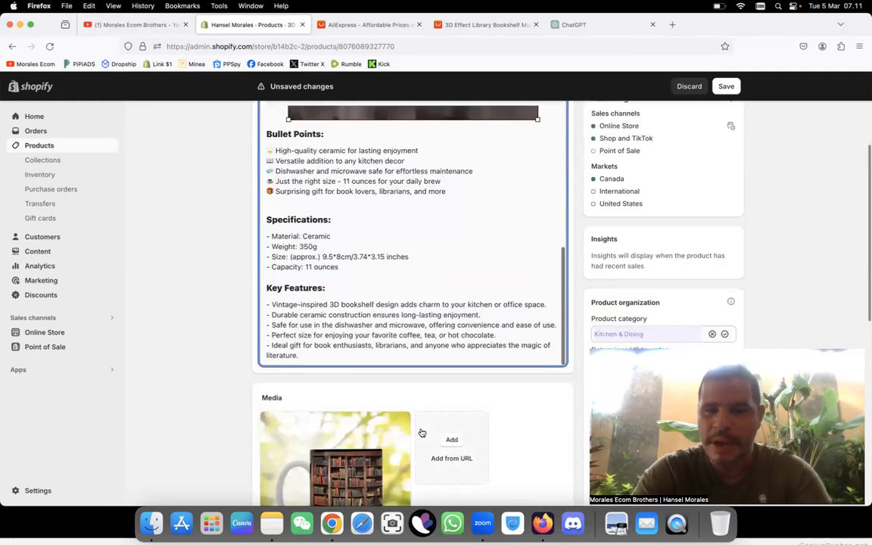
click(726, 85)
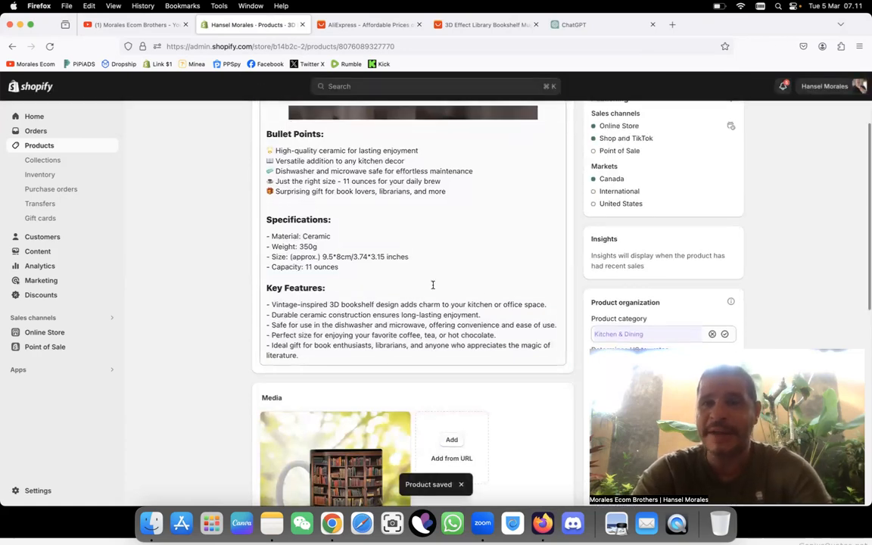
Step: Open the saved mug product's page in the online store
scroll(433, 285, up, 10)
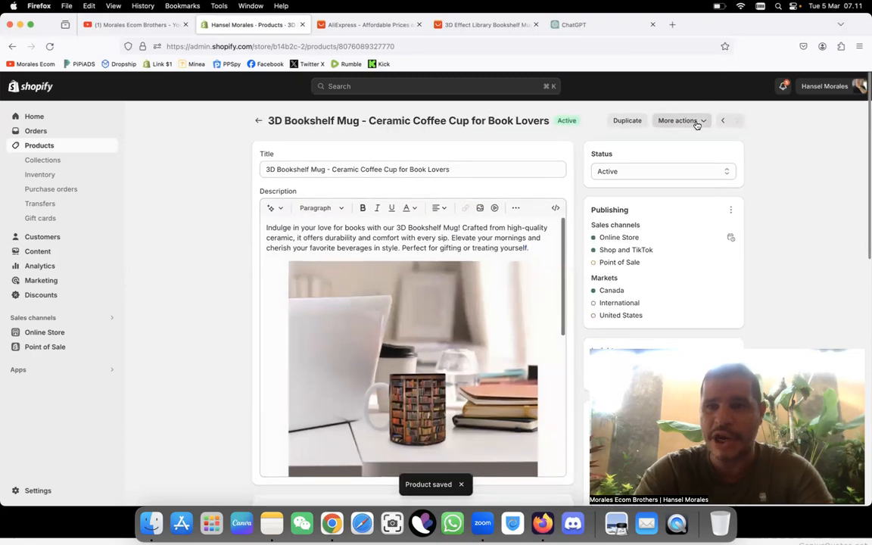
click(689, 131)
click(679, 146)
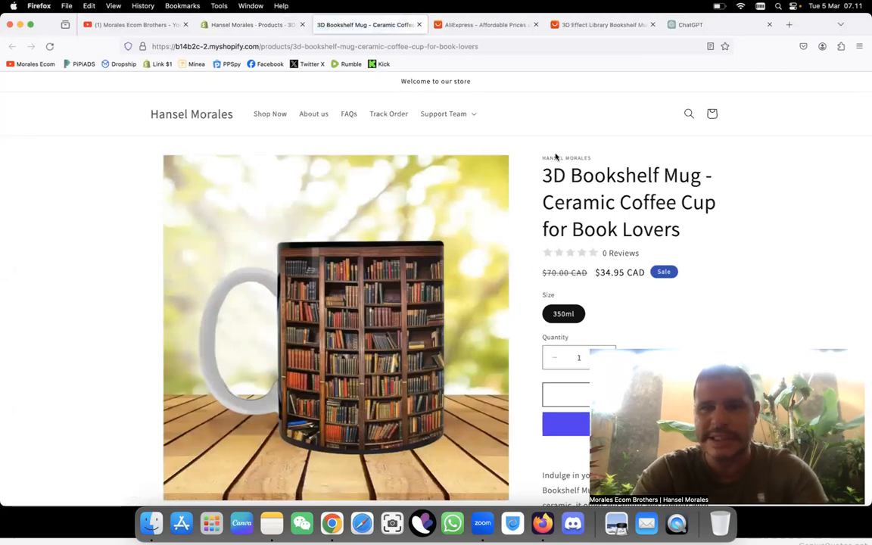
Step: Examine the mug's store page, covering the price, size option, description image, bullet points, specifications, key features and customer reviews
scroll(584, 275, down, 15)
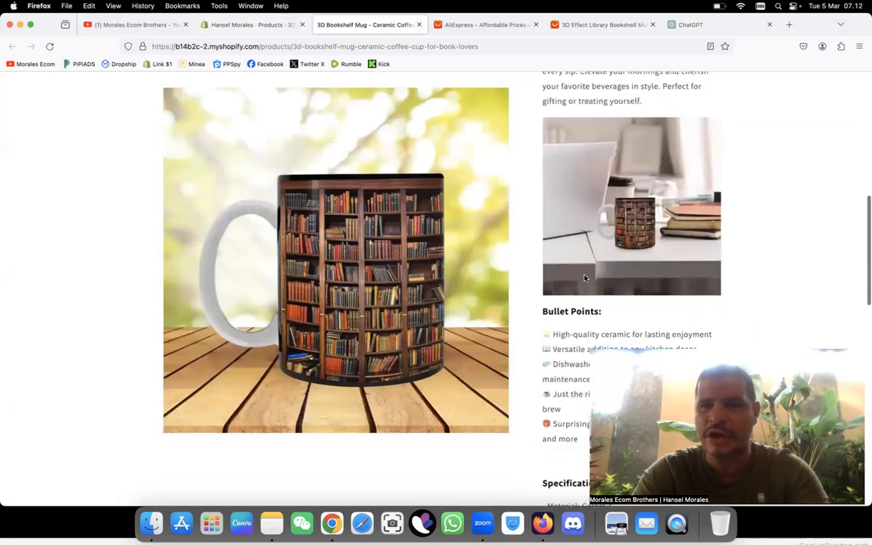
scroll(584, 275, up, 15)
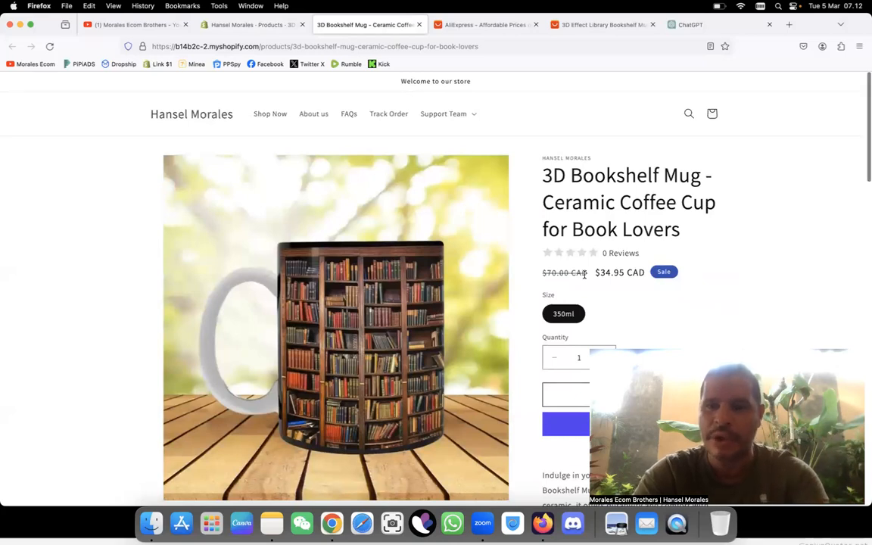
scroll(584, 275, down, 2)
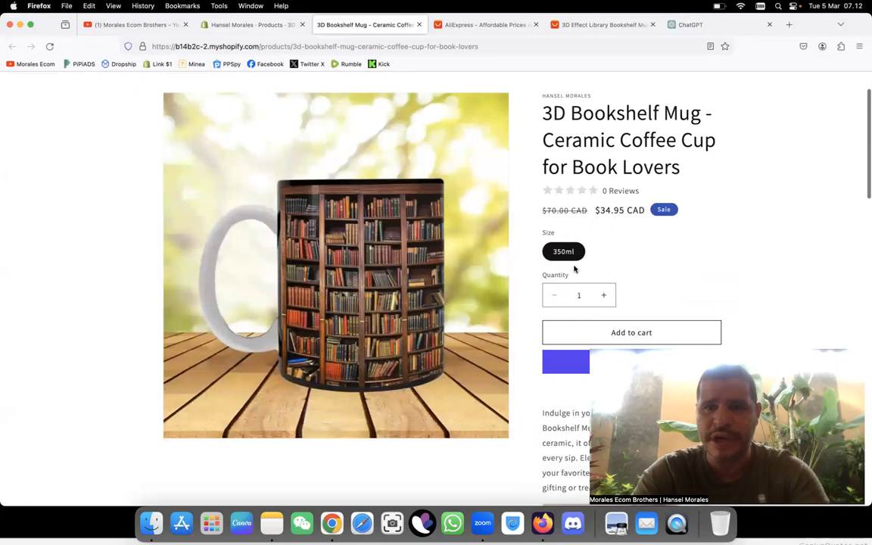
scroll(576, 270, down, 4)
scroll(576, 270, down, 5)
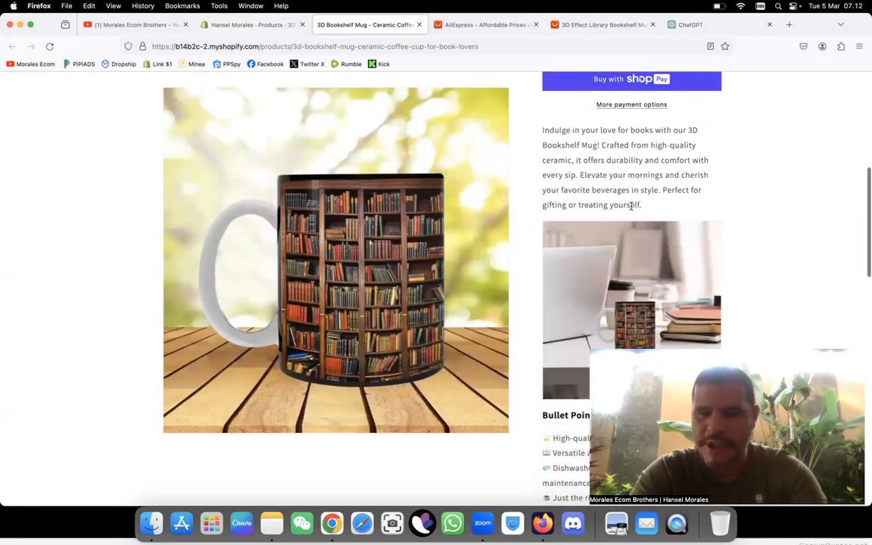
scroll(631, 206, down, 4)
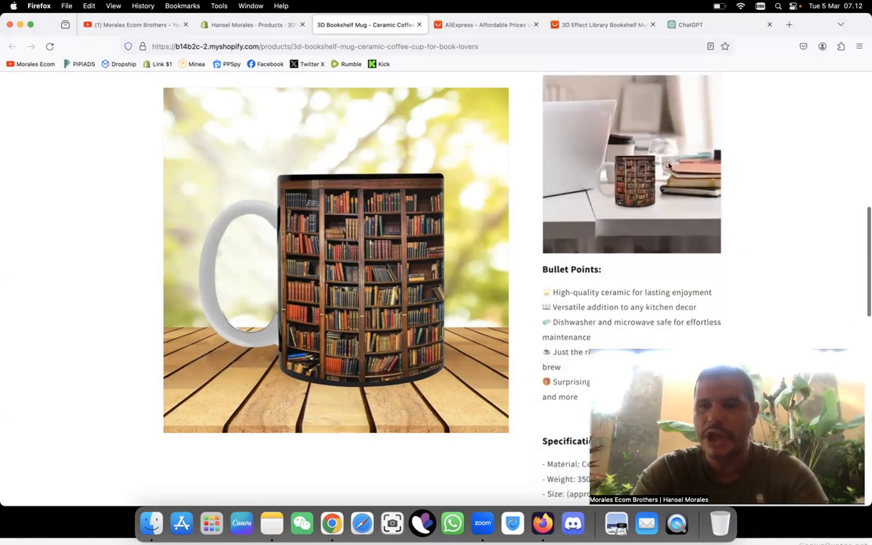
scroll(548, 317, down, 6)
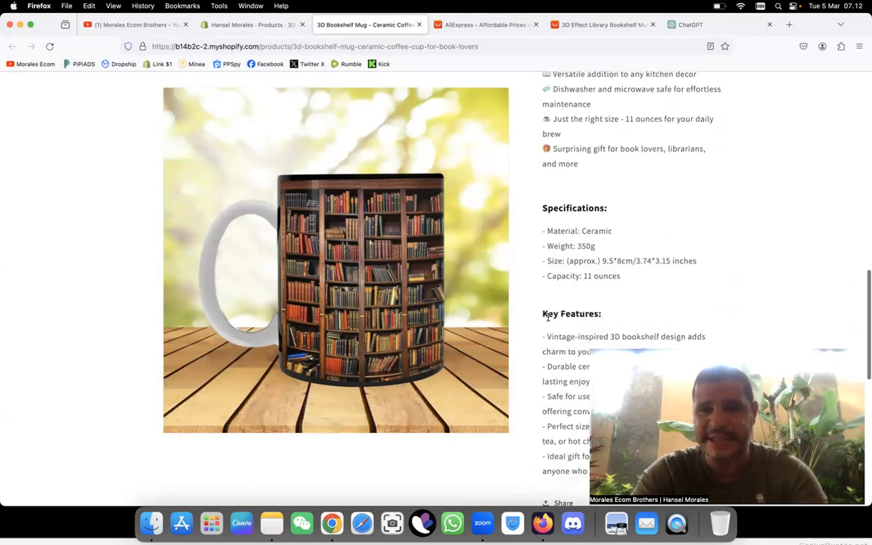
scroll(548, 317, down, 6)
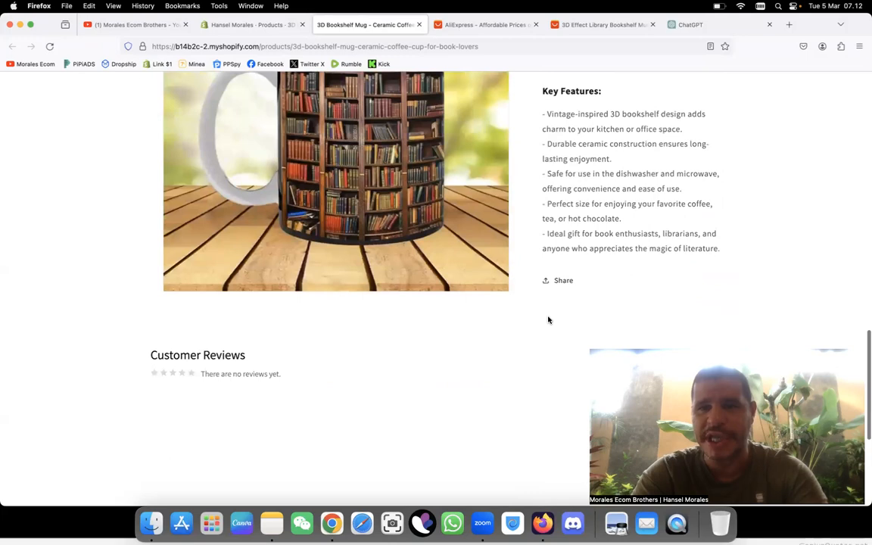
scroll(548, 318, down, 6)
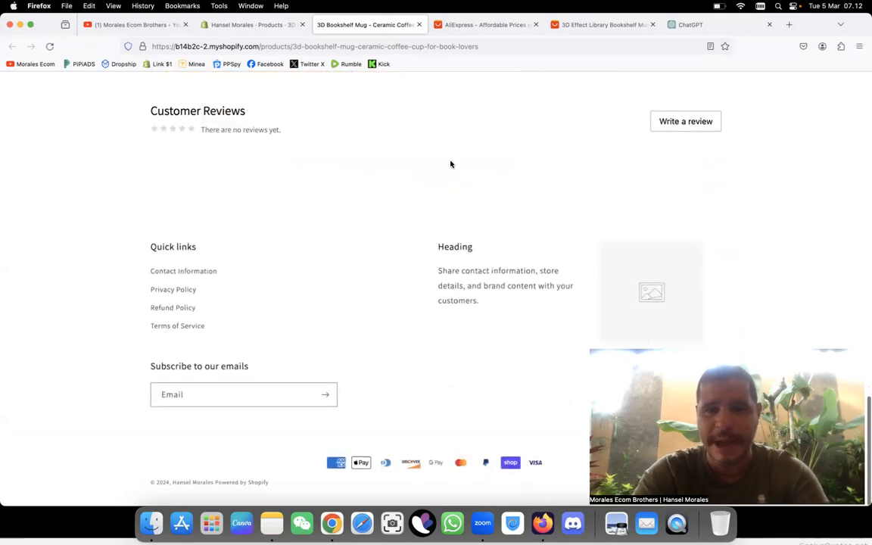
scroll(450, 164, up, 20)
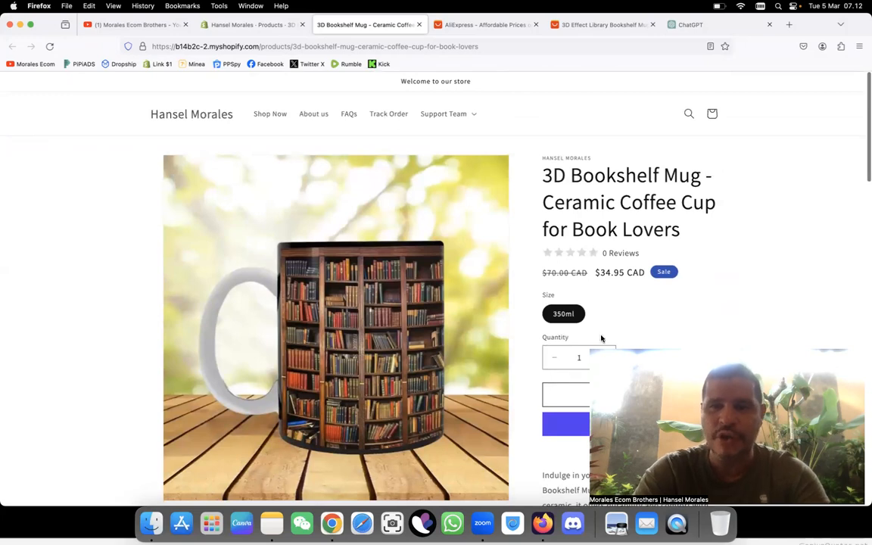
scroll(824, 231, down, 2)
scroll(826, 231, down, 6)
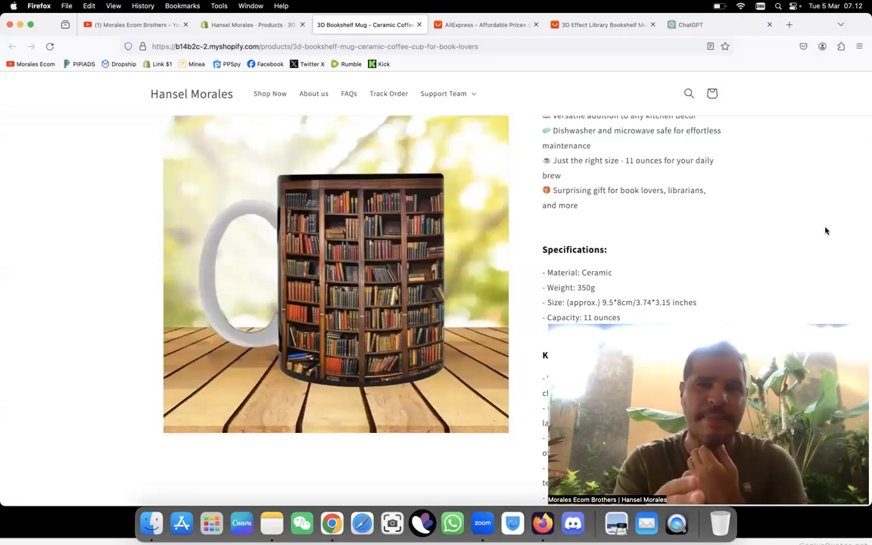
scroll(826, 231, down, 5)
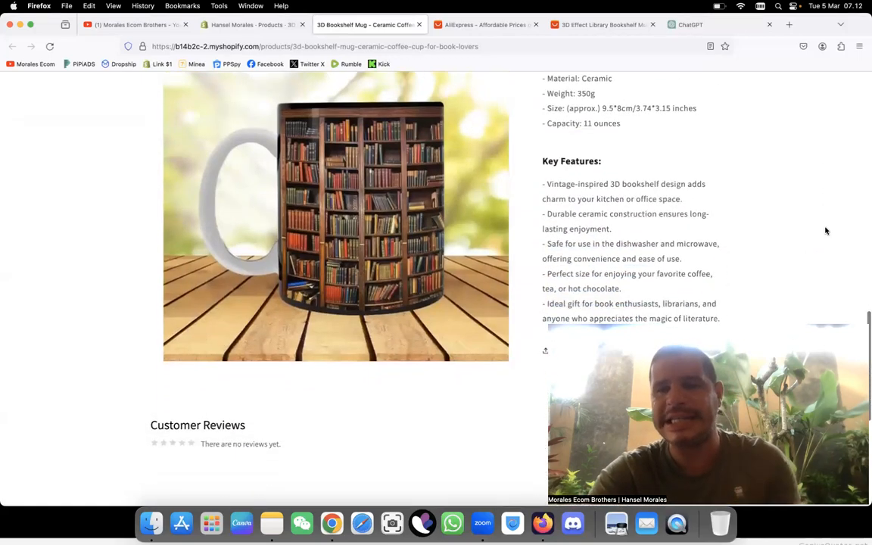
scroll(826, 230, down, 2)
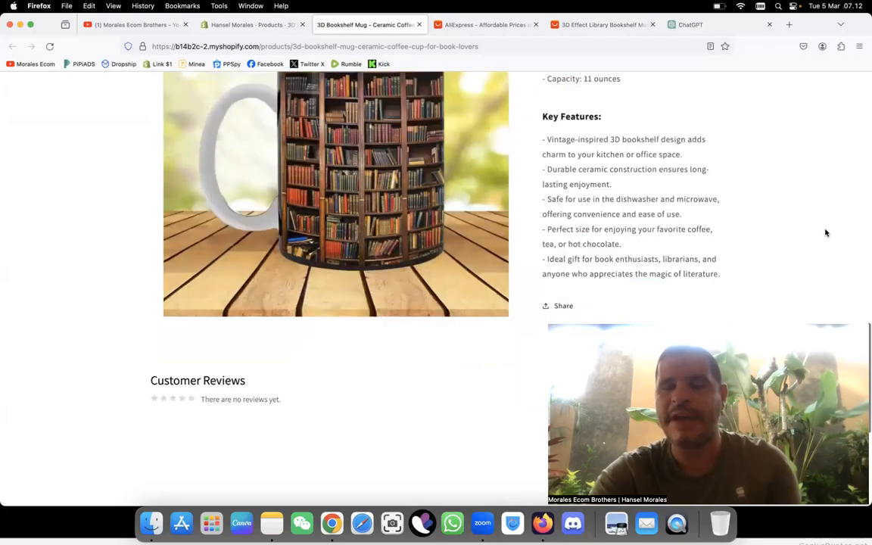
Step: Compare the mug's description in the Shopify product editor with the AliExpress listing's capacity and the product's store page
scroll(826, 233, up, 5)
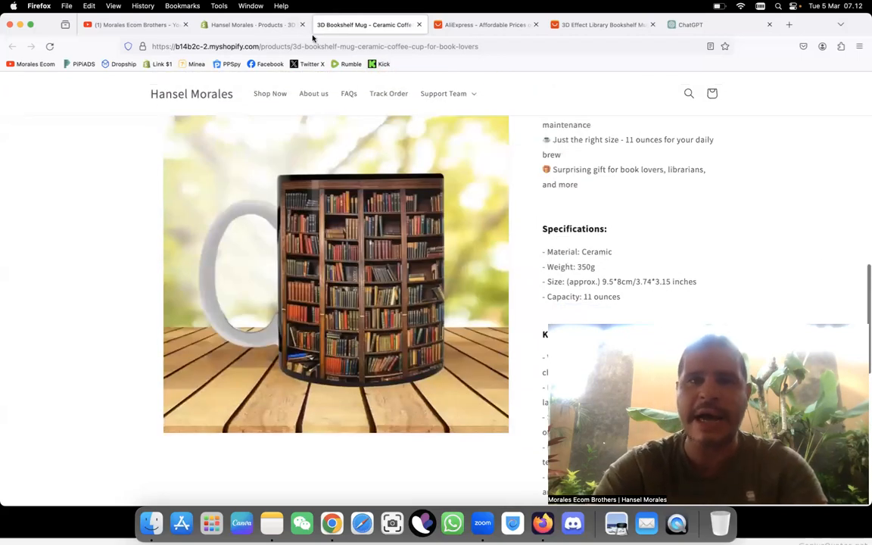
click(249, 25)
scroll(383, 360, down, 5)
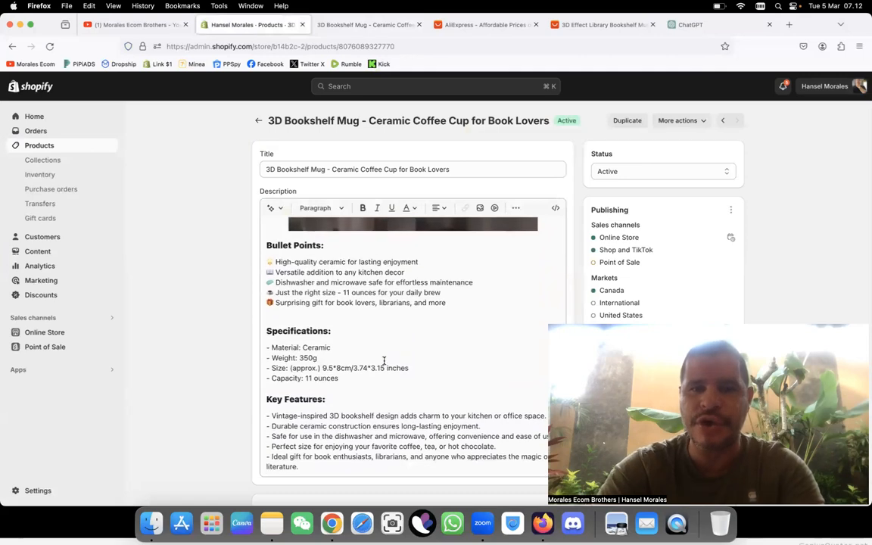
click(454, 304)
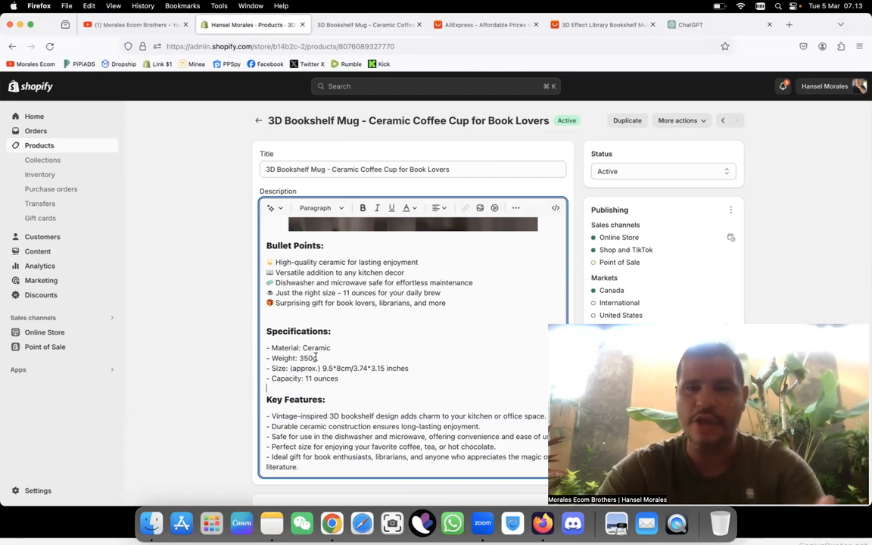
click(563, 25)
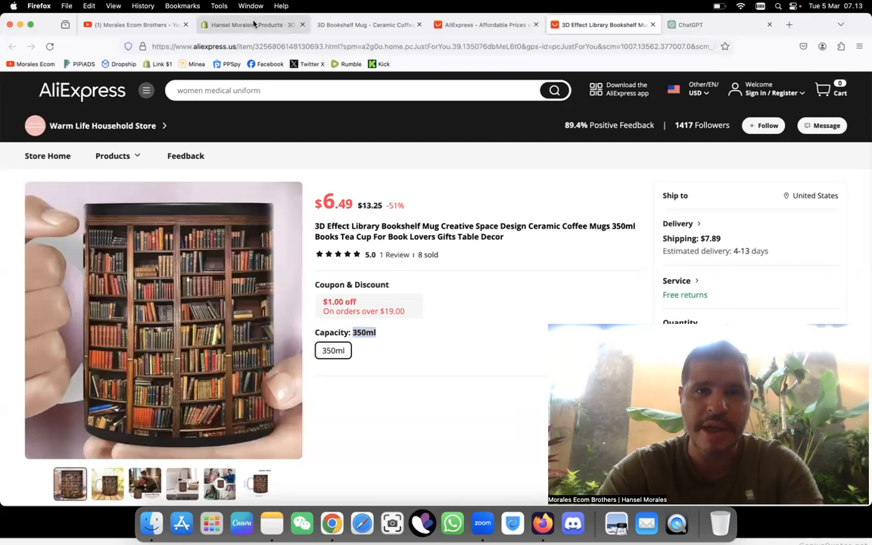
click(259, 26)
click(368, 31)
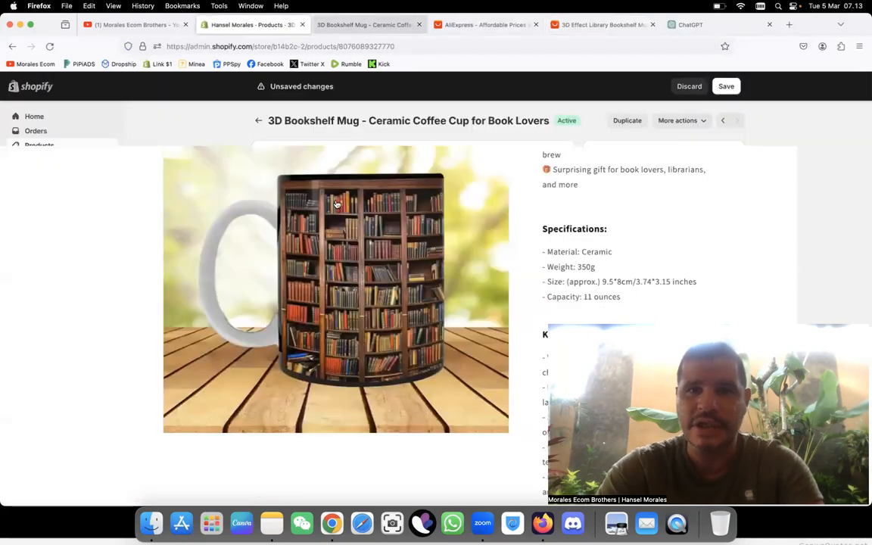
scroll(319, 264, up, 8)
scroll(319, 265, up, 2)
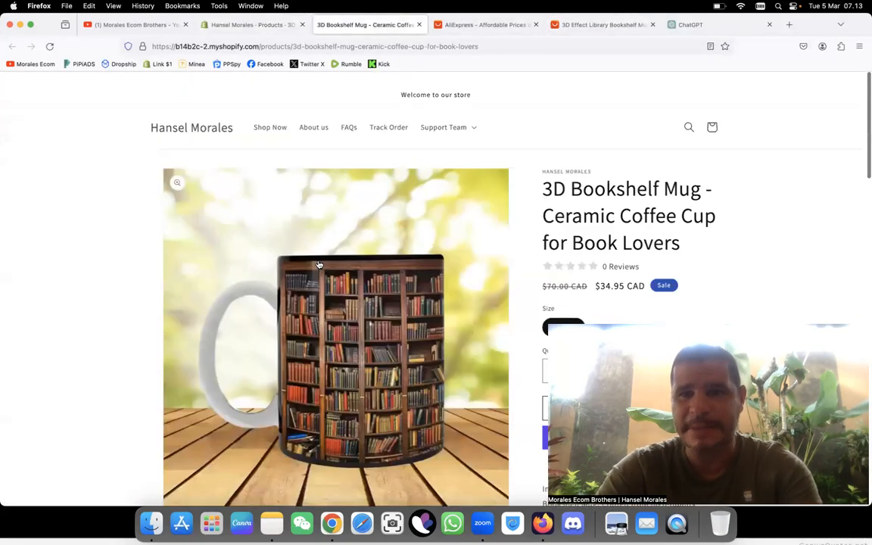
scroll(319, 264, down, 10)
scroll(491, 221, up, 5)
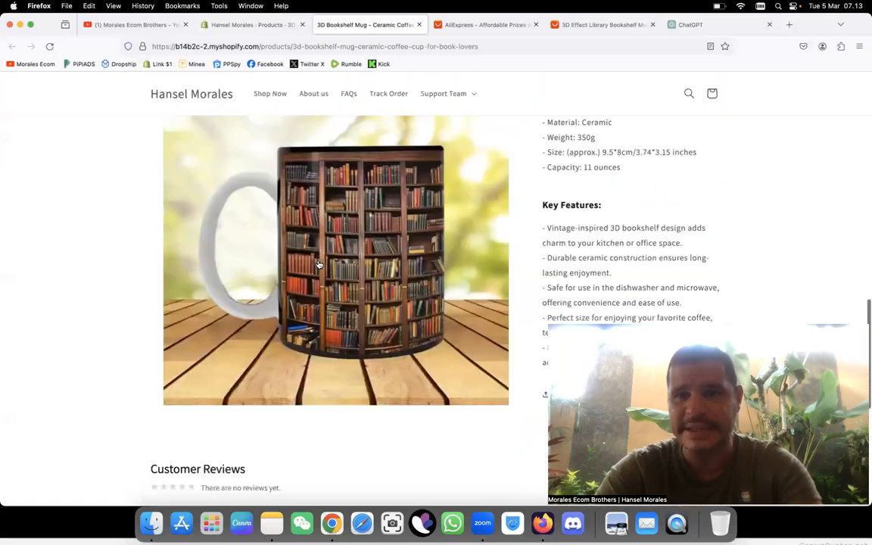
scroll(490, 221, down, 8)
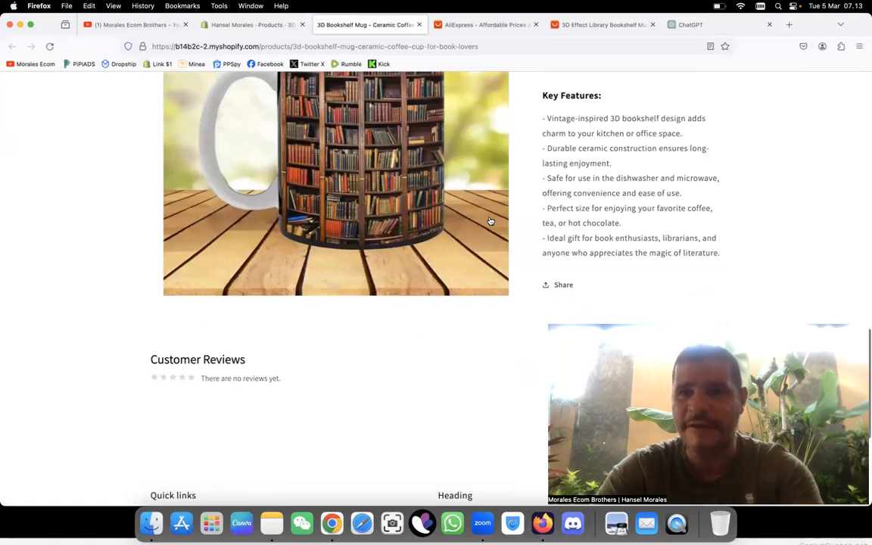
Step: In the product description's Key Features, make the phrases "Perfect size" and "Durable ceramic" bold
click(203, 24)
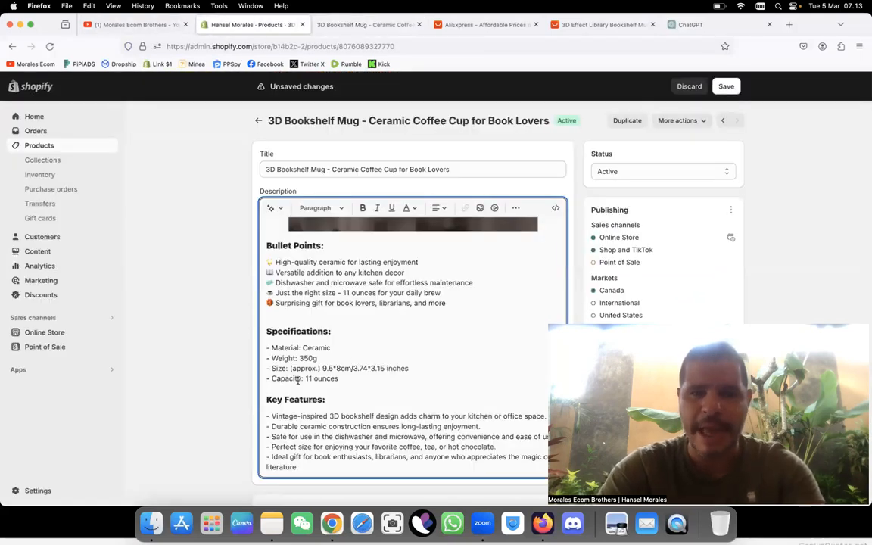
drag(272, 416, 327, 411)
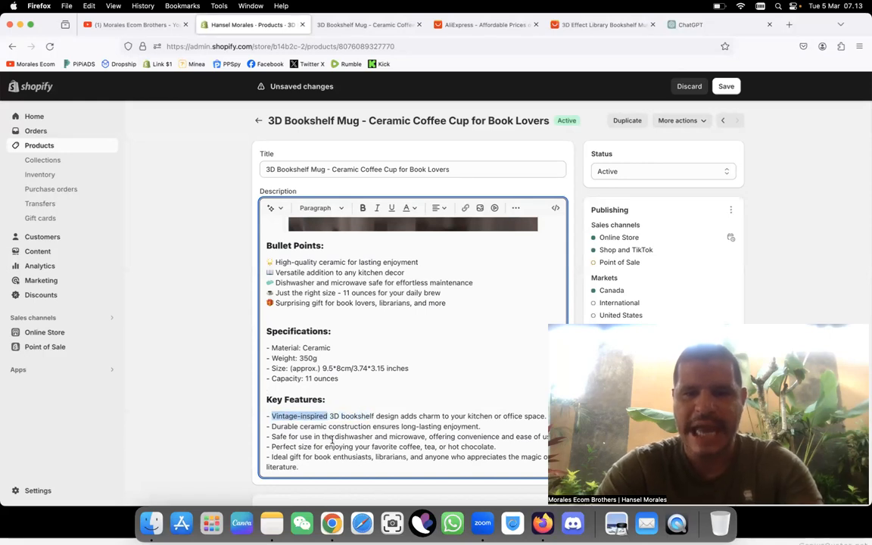
scroll(331, 439, down, 2)
click(389, 386)
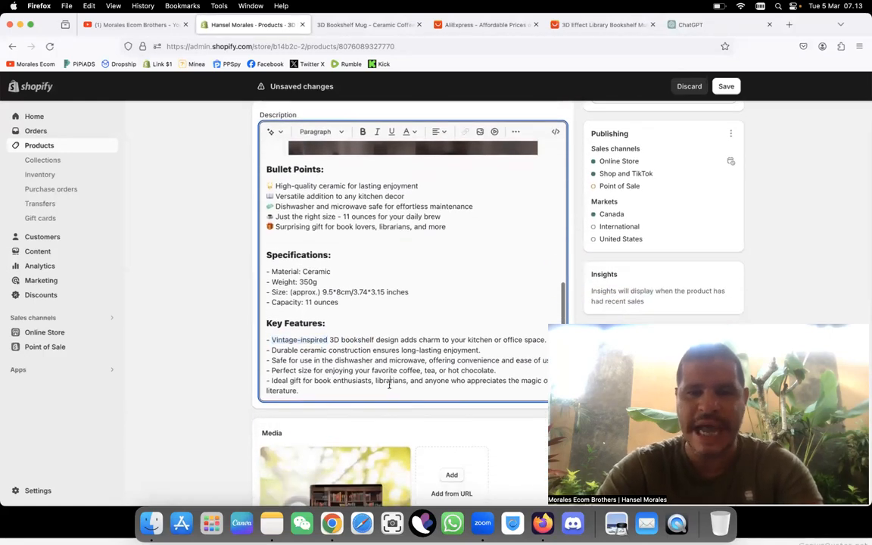
drag(311, 371, 273, 372)
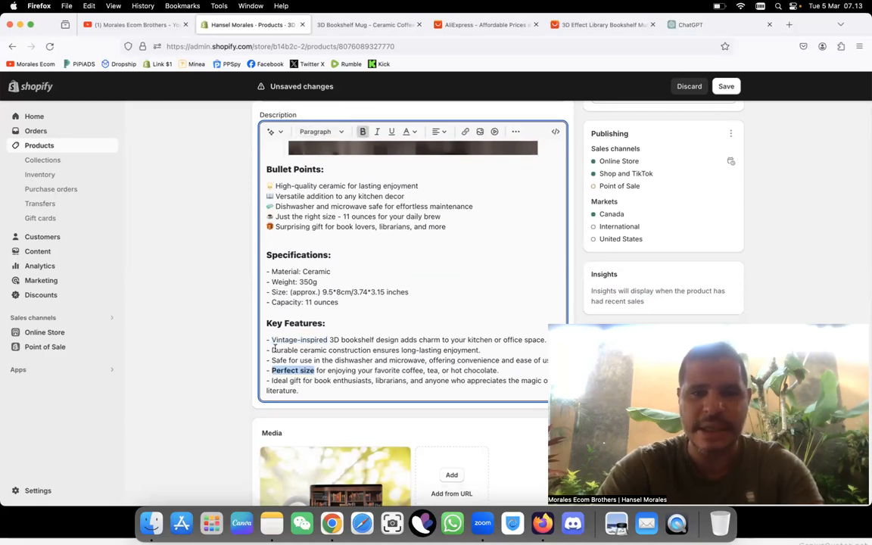
drag(273, 349, 321, 350)
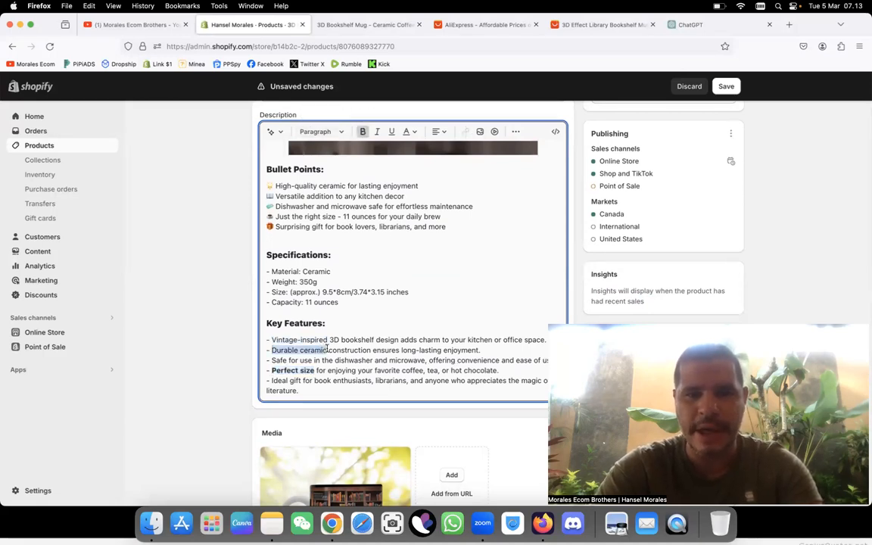
click(363, 131)
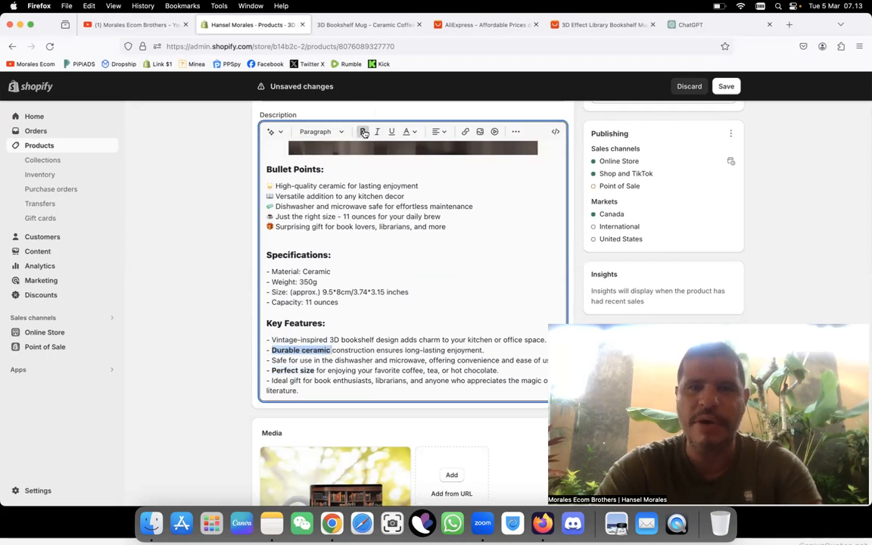
Step: Make "Vintage-inspired 3D bookshelf" and "Safe for use" bold in the Key Features list
drag(272, 339, 375, 340)
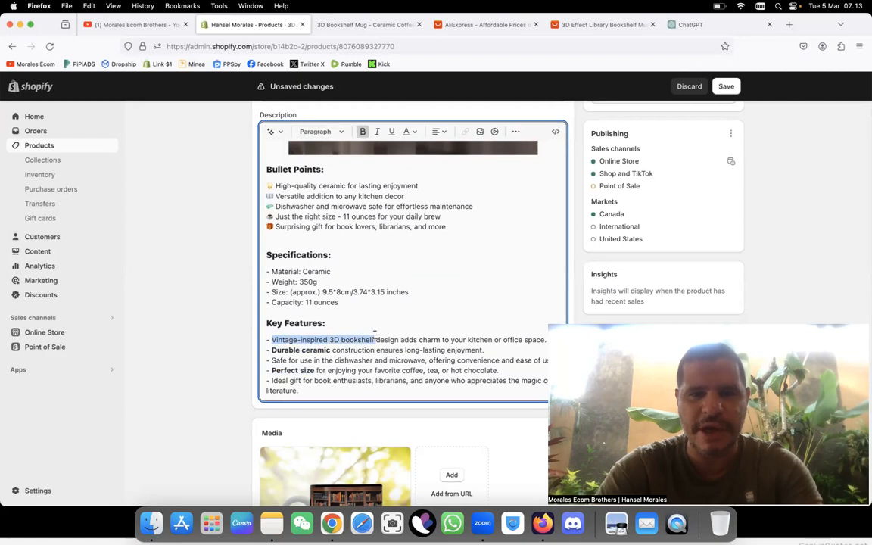
click(364, 132)
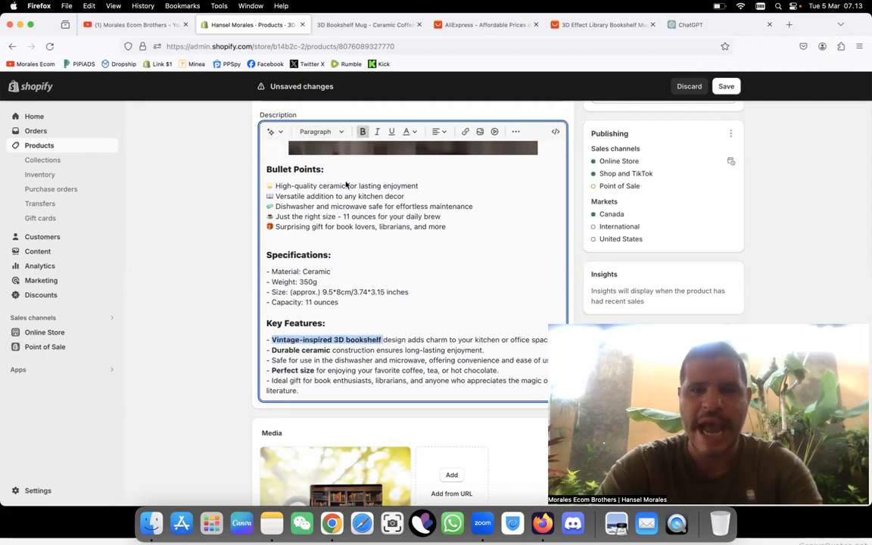
drag(272, 361, 305, 359)
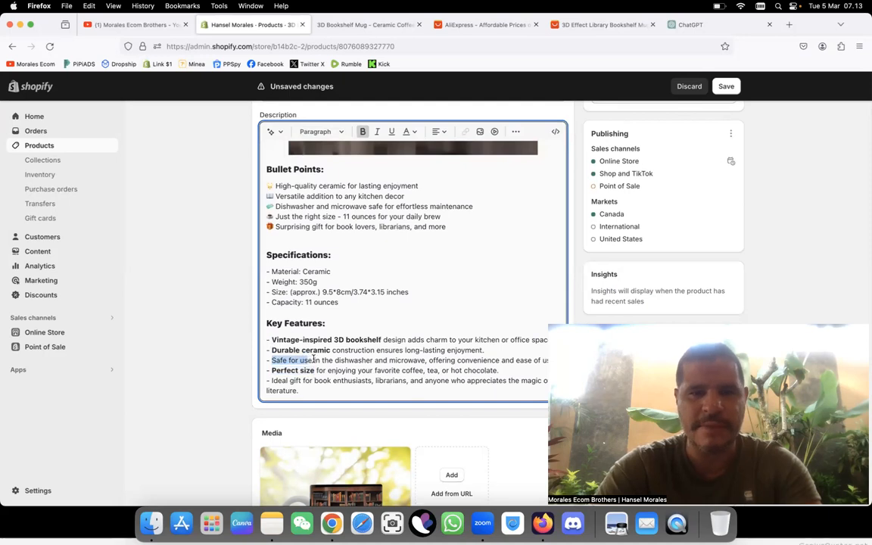
click(363, 132)
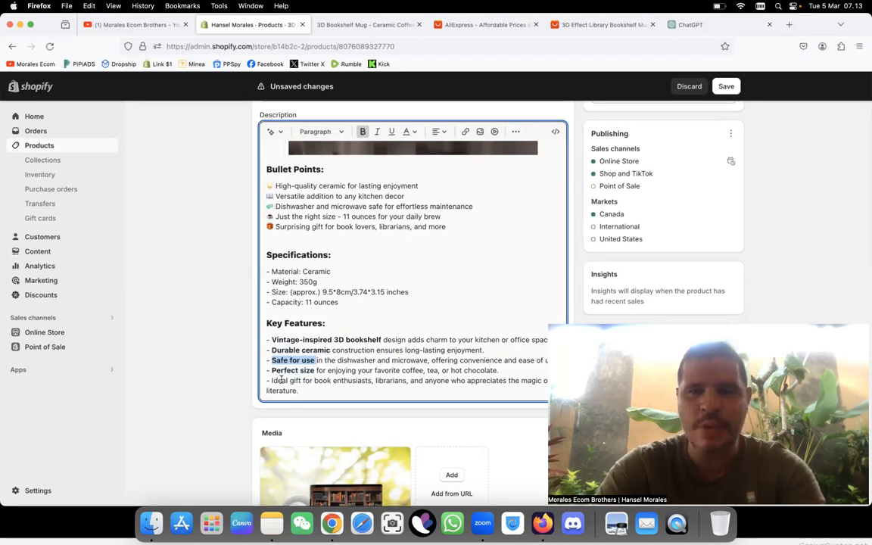
Step: Bold "Ideal gift for book enthusiasts" and "librarians" in the last Key Features line
drag(273, 381, 358, 380)
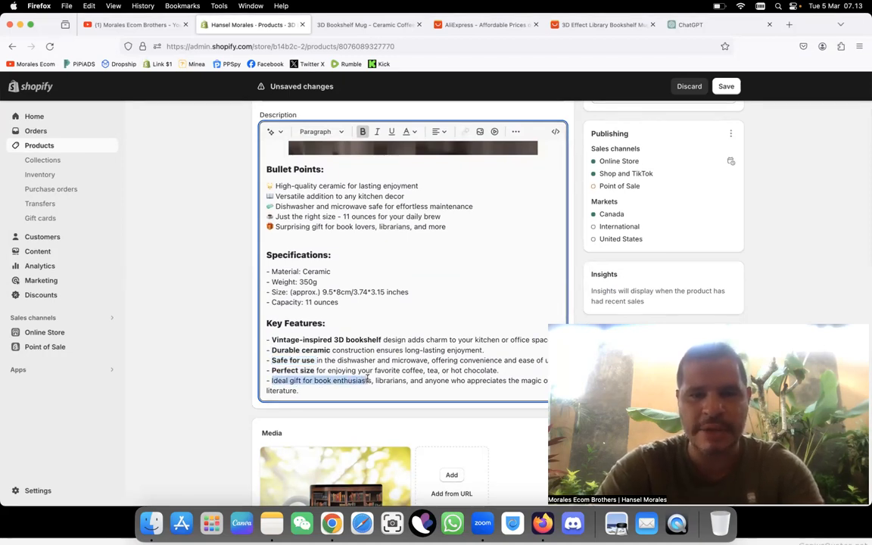
click(363, 132)
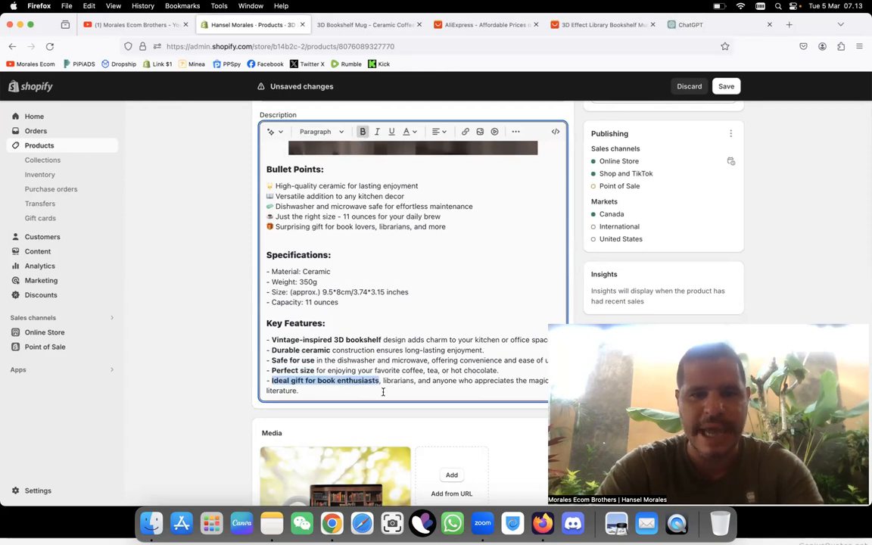
drag(384, 381, 407, 381)
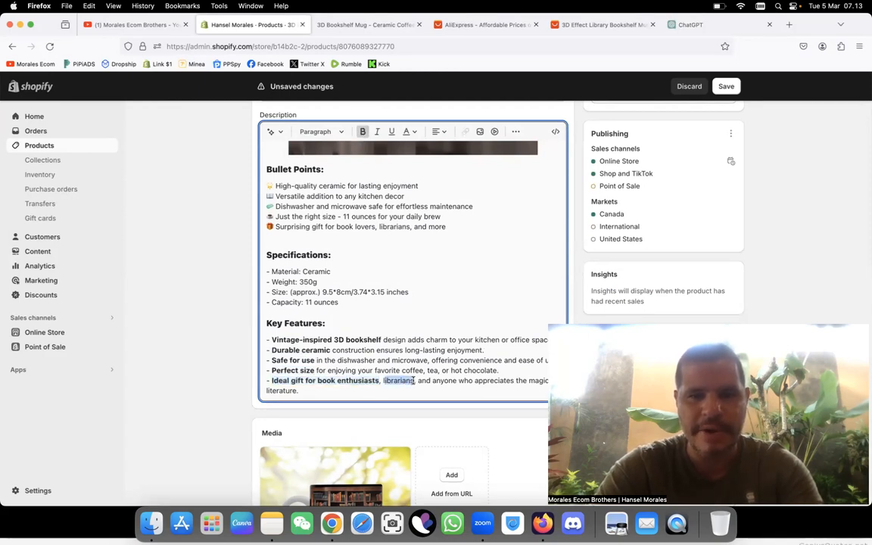
click(363, 132)
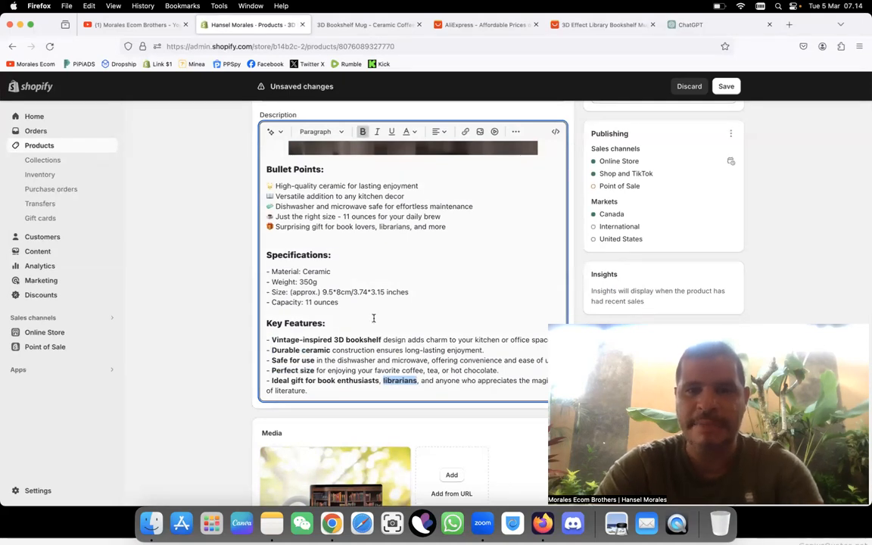
Step: Save the product with the bolded description text and reload its online store page
scroll(374, 318, up, 3)
scroll(374, 318, down, 3)
scroll(373, 318, up, 1)
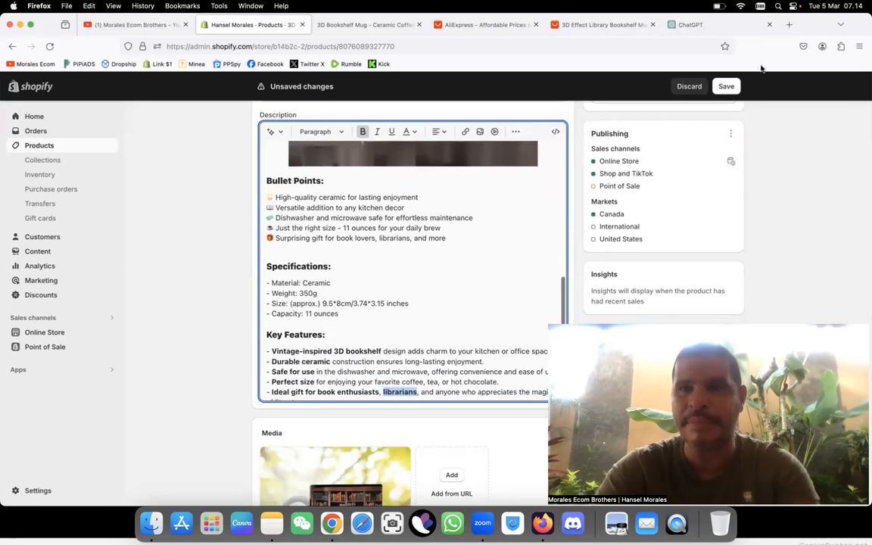
click(726, 86)
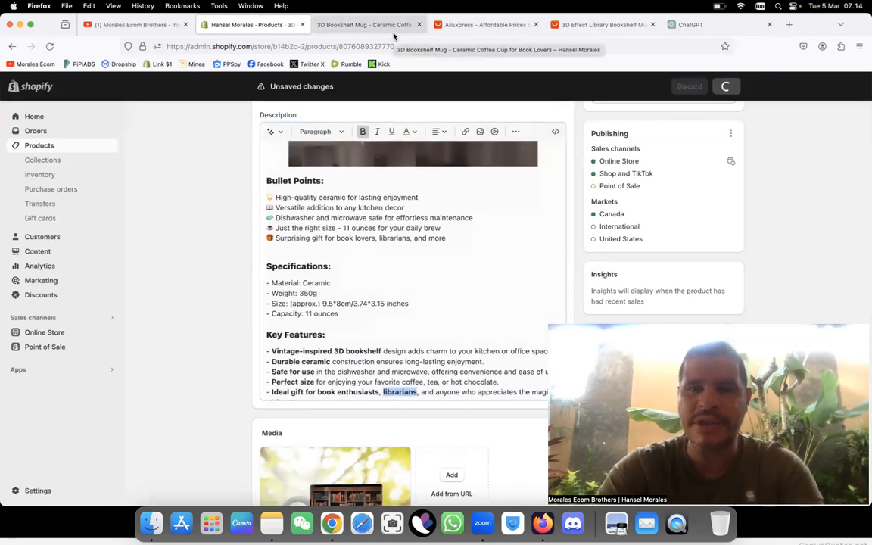
click(394, 30)
click(428, 47)
key(Return)
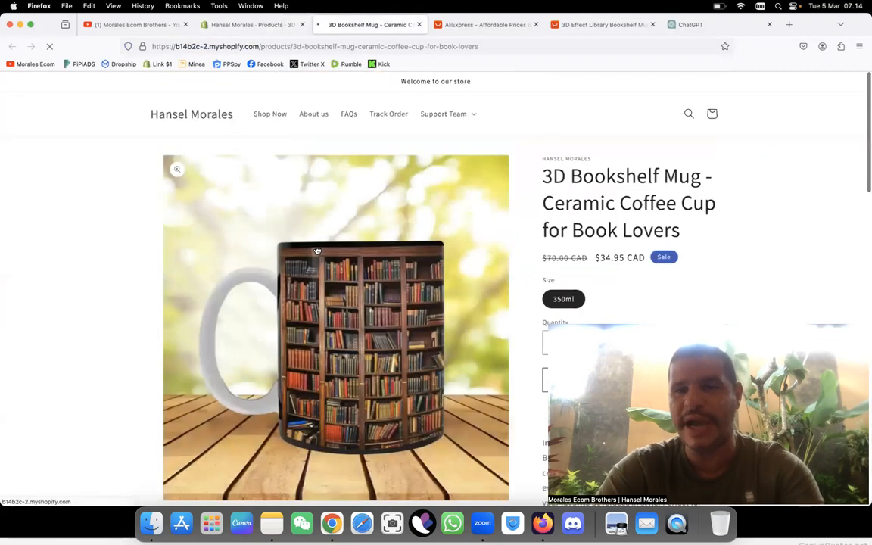
Step: Check the bold phrases in the Key Features section of the mug's reloaded store page
scroll(316, 250, down, 4)
scroll(317, 249, down, 10)
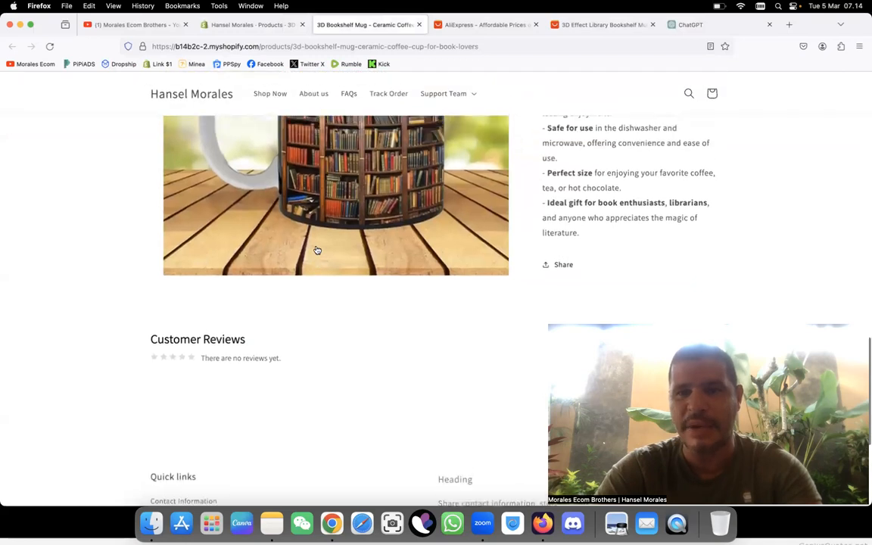
scroll(317, 249, up, 5)
scroll(512, 200, down, 3)
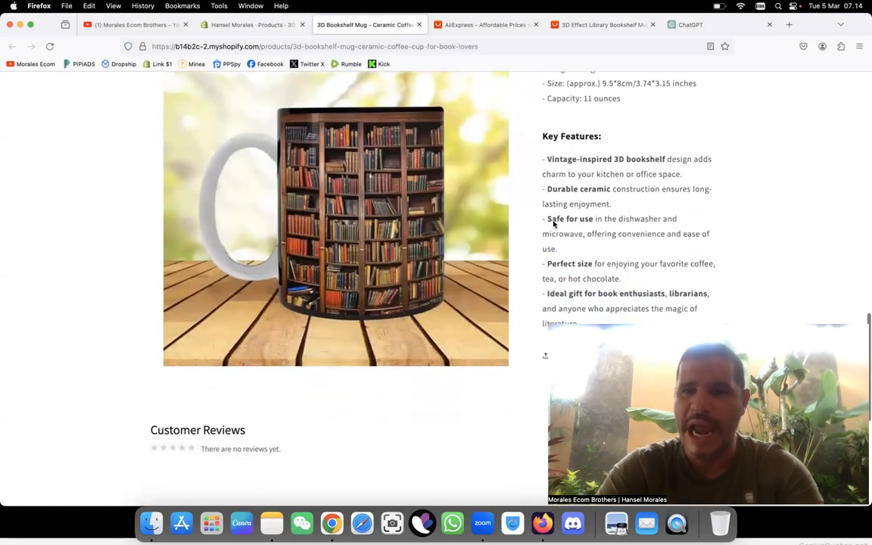
scroll(562, 264, down, 2)
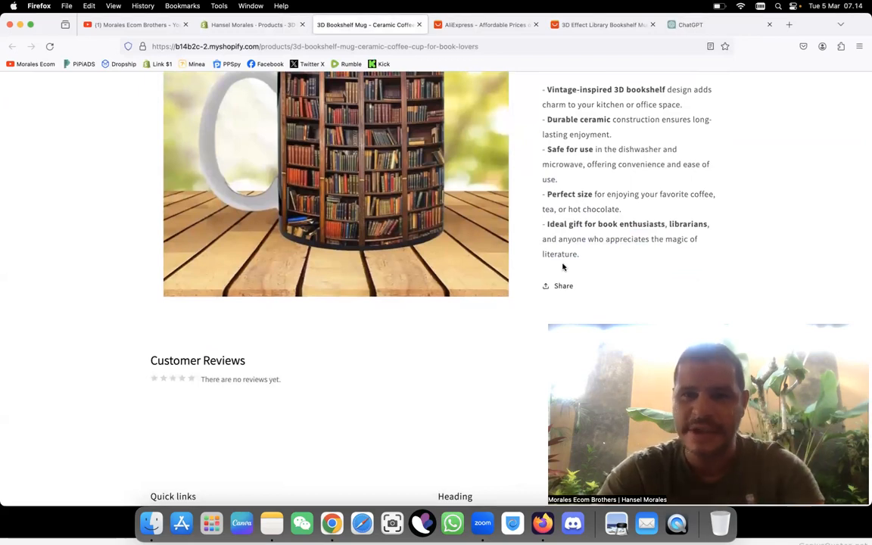
Step: Review the whole mug store page, from title, price and size through the description image, specifications and key features to customer reviews
scroll(563, 267, up, 10)
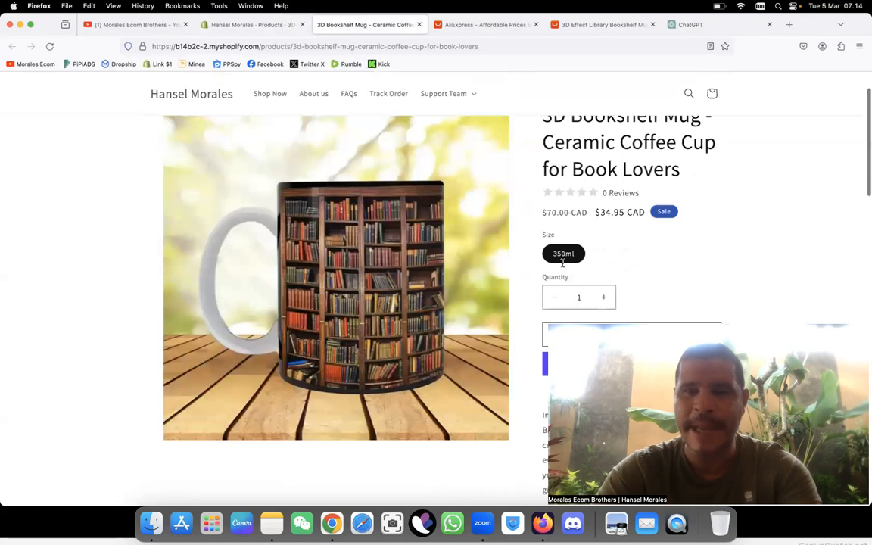
scroll(563, 266, up, 2)
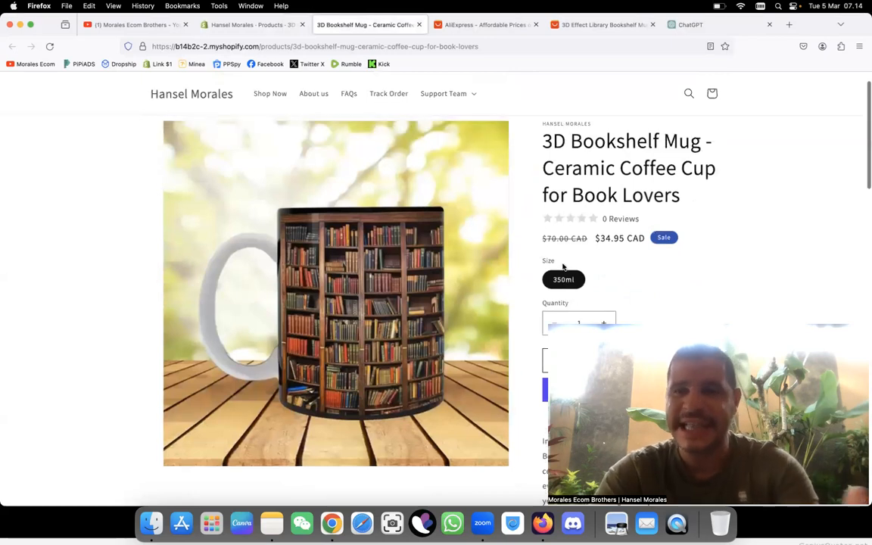
scroll(563, 267, up, 2)
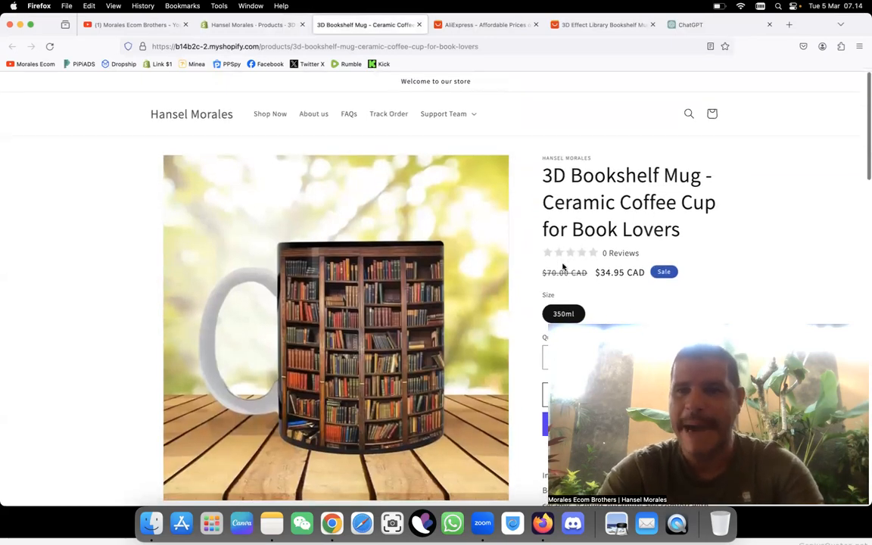
scroll(563, 266, down, 2)
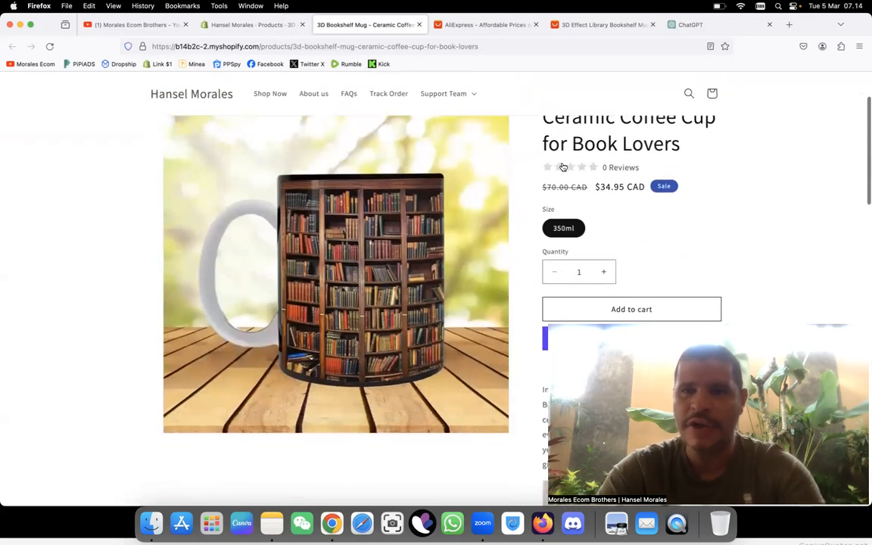
scroll(611, 205, down, 1)
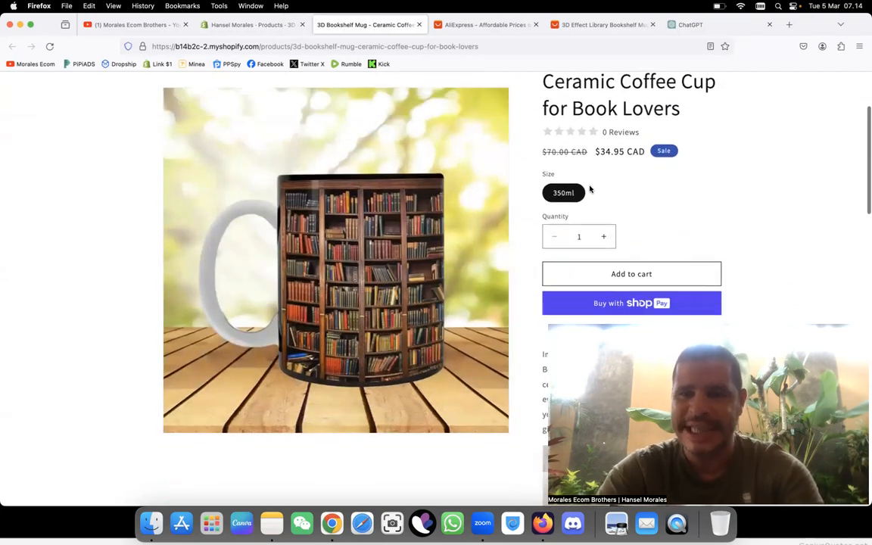
scroll(590, 189, down, 10)
scroll(591, 189, up, 4)
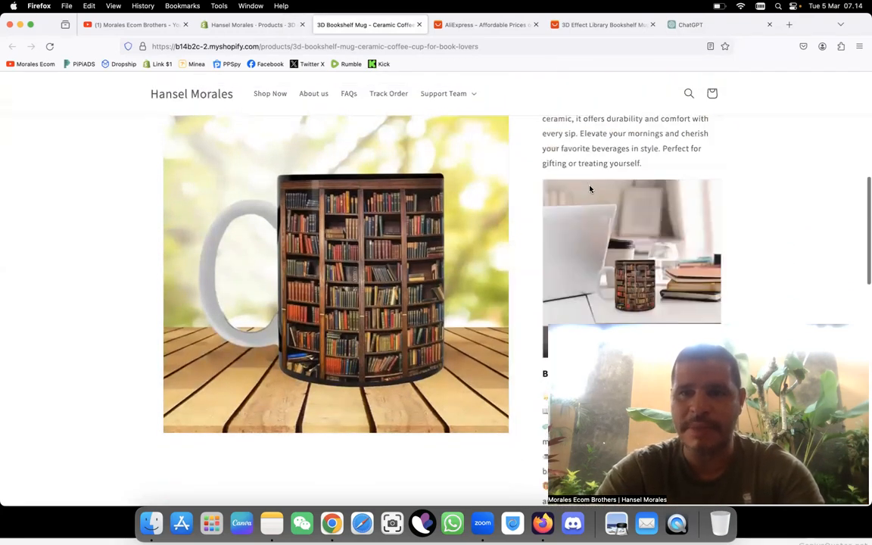
scroll(591, 189, down, 2)
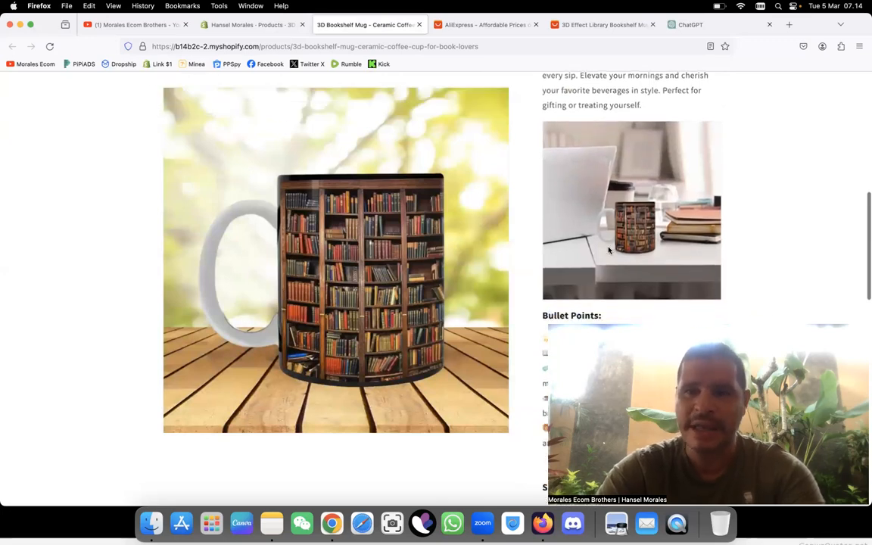
scroll(608, 250, down, 8)
scroll(598, 249, up, 1)
scroll(596, 249, down, 2)
scroll(597, 249, down, 4)
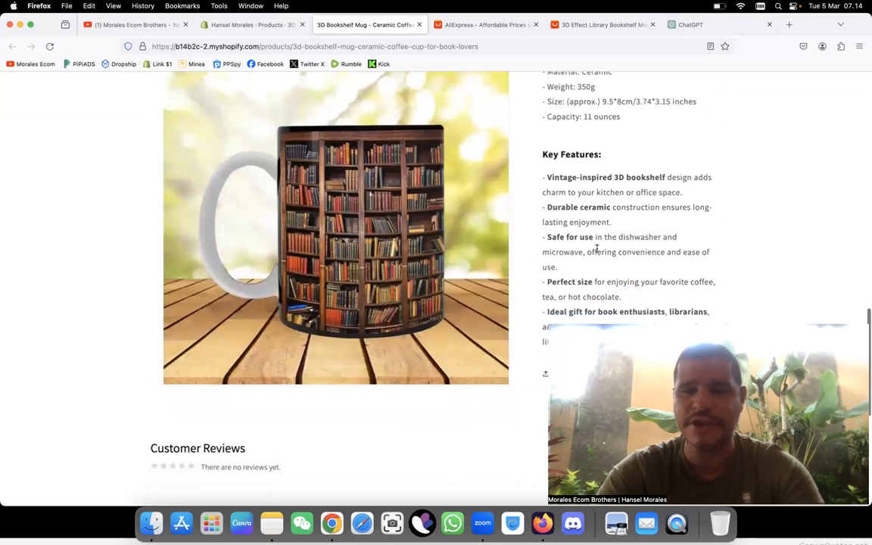
scroll(597, 250, up, 4)
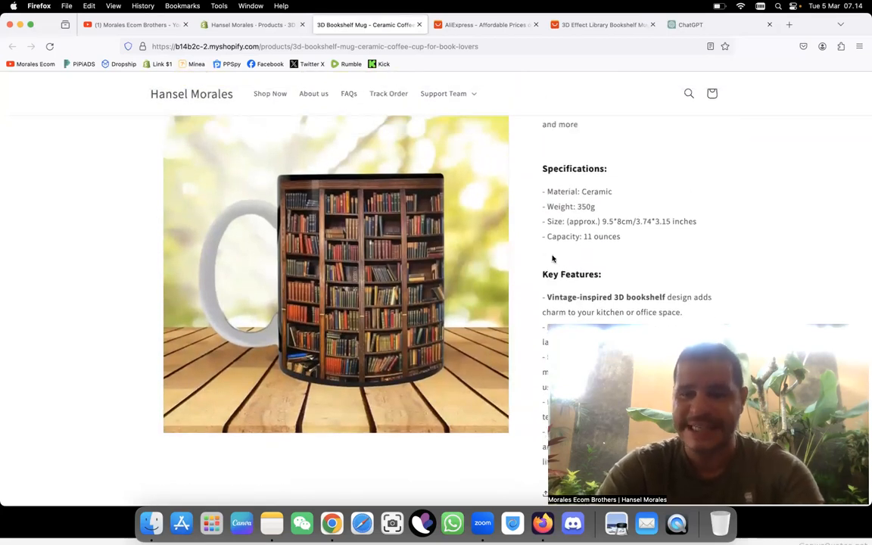
scroll(587, 258, down, 10)
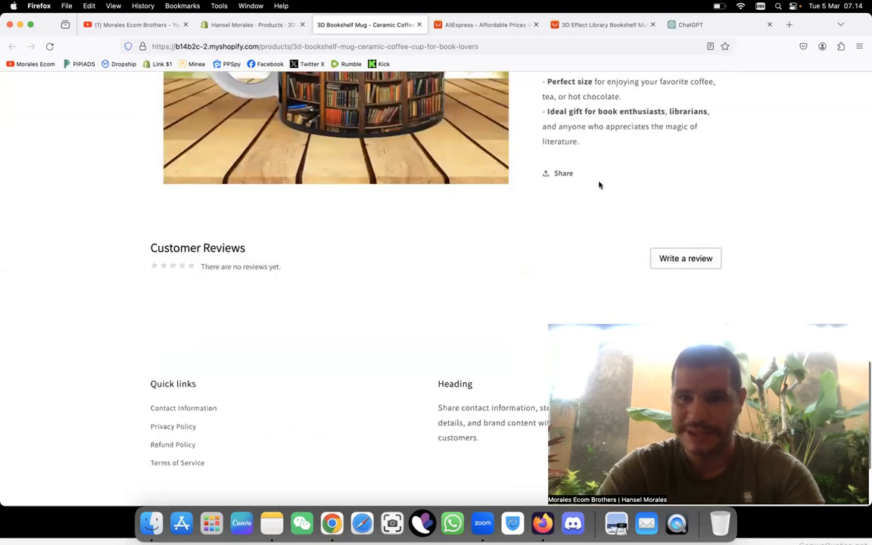
scroll(614, 162, up, 1)
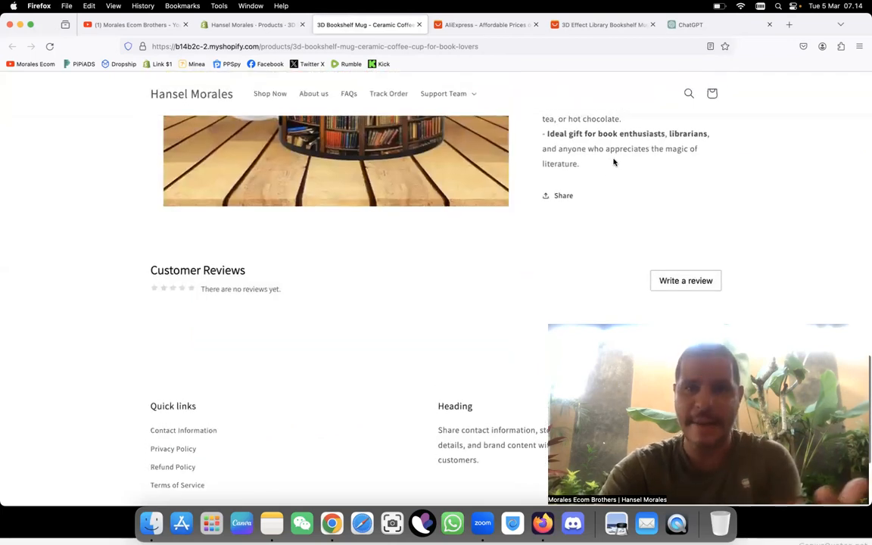
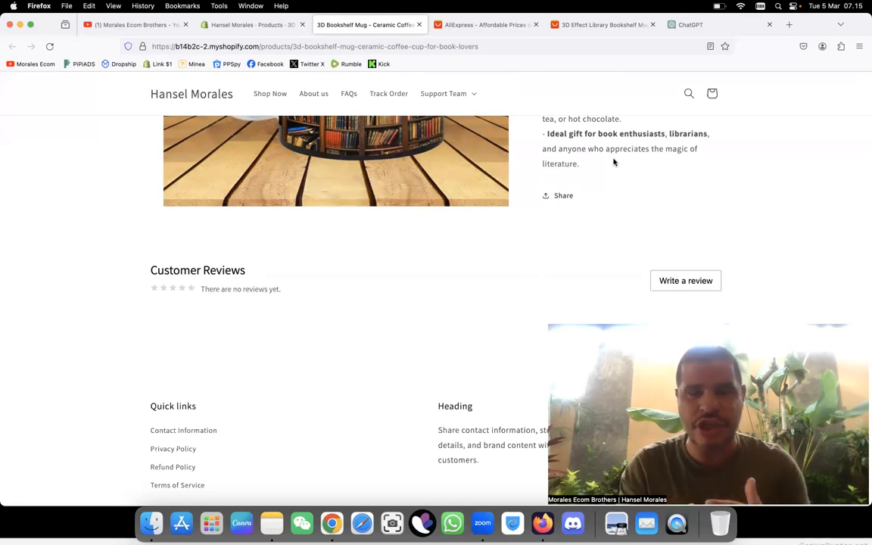
Step: Compare the description image on the mug's store page with the photos in its AliExpress listing
scroll(613, 162, up, 5)
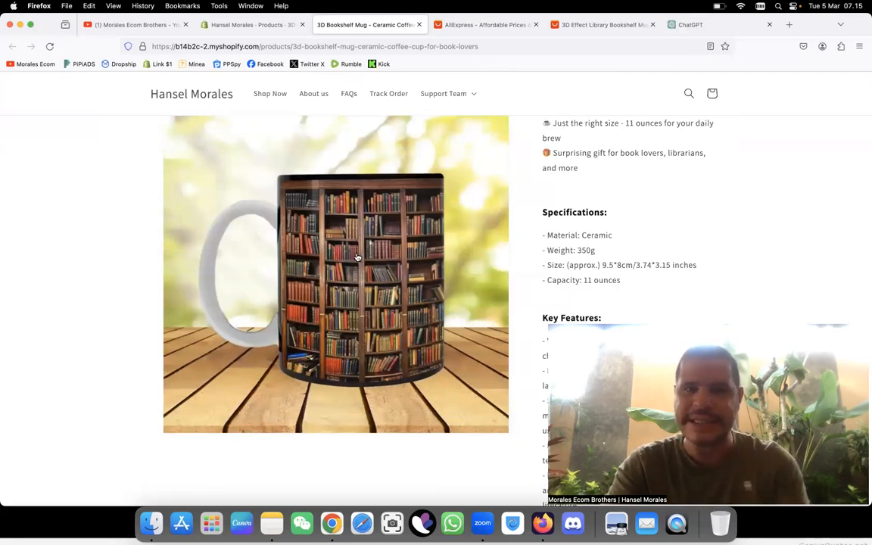
scroll(552, 253, down, 5)
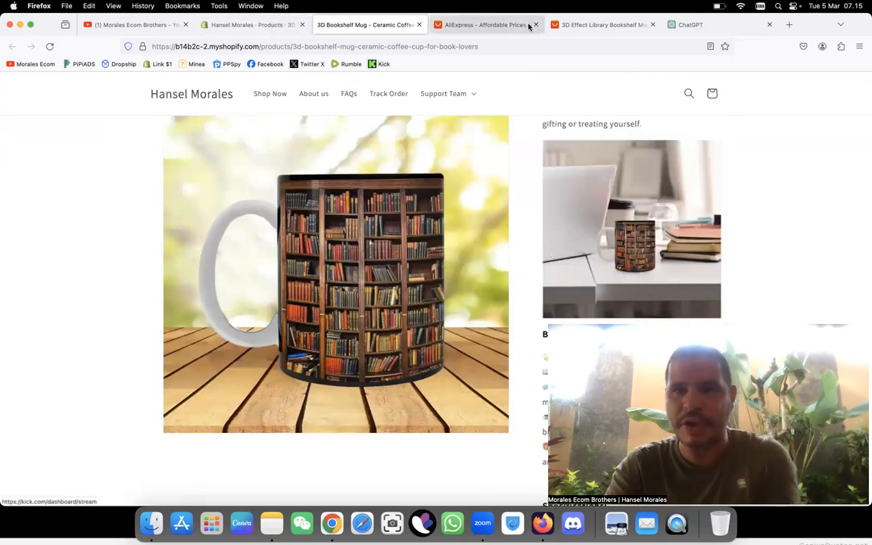
click(583, 26)
scroll(409, 424, down, 2)
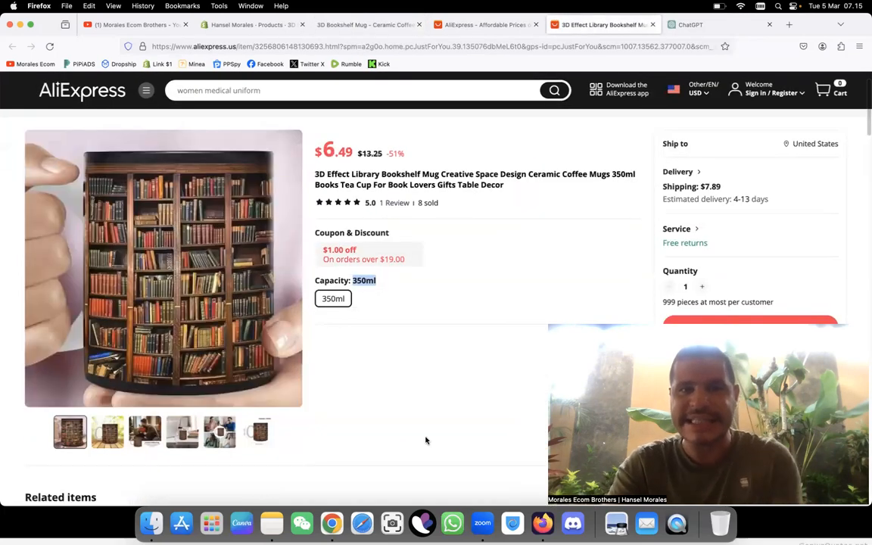
Step: Delete the laptop-and-desk mug image from the product description in the Shopify admin
click(259, 28)
click(450, 282)
scroll(450, 281, up, 5)
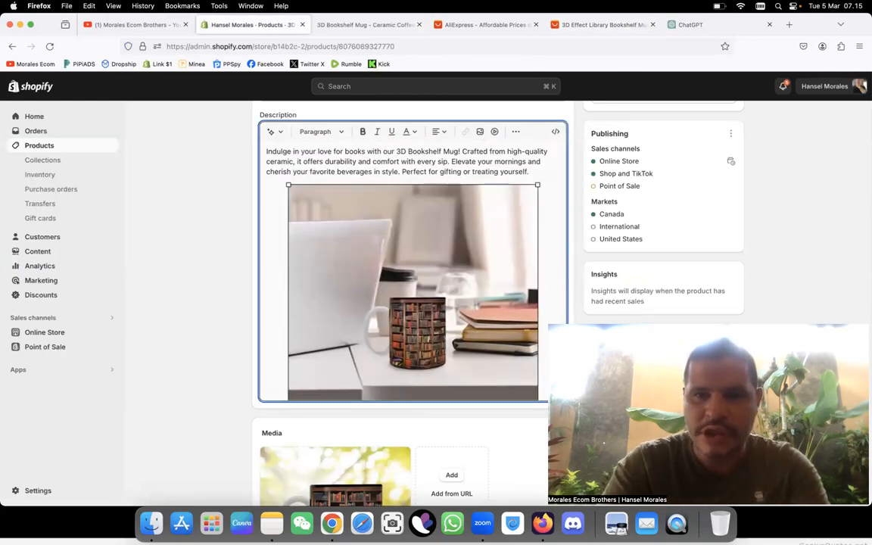
click(451, 286)
key(BackSpace)
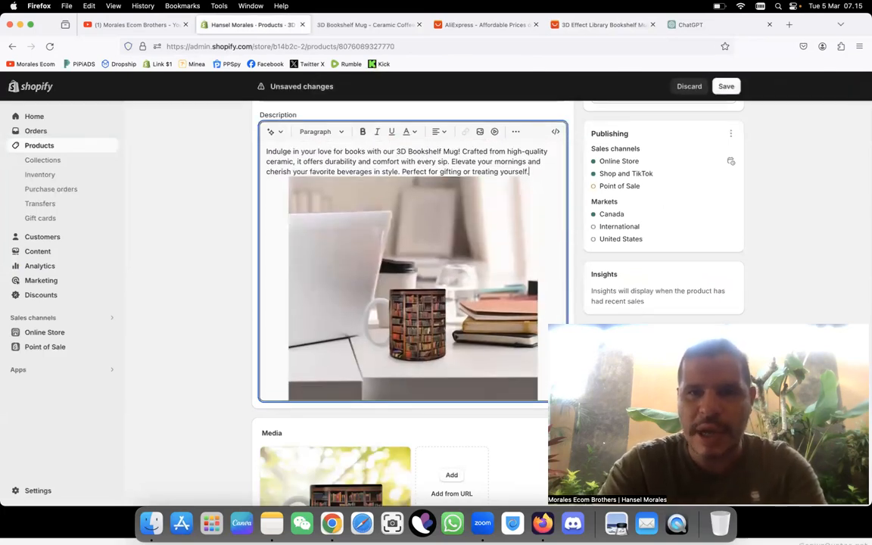
click(430, 283)
right_click(431, 283)
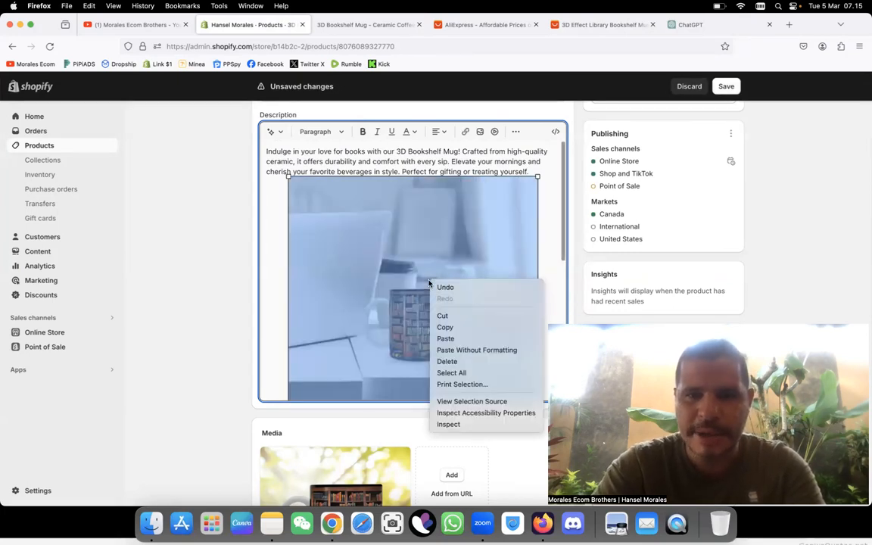
click(453, 362)
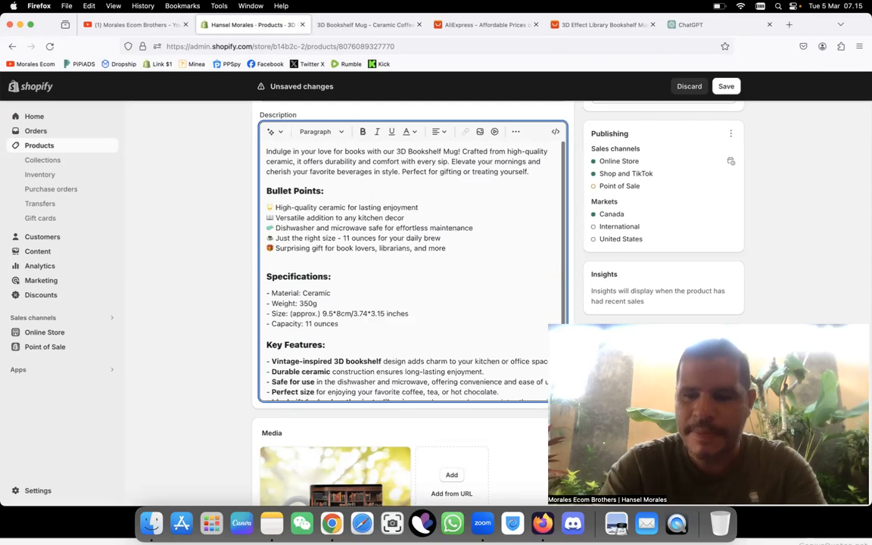
Step: Upload the hand-held mug close-up (oCpS3D-Effect-Library-...-For.jpg) from Downloads, insert it below the description's intro paragraph and center it
click(480, 132)
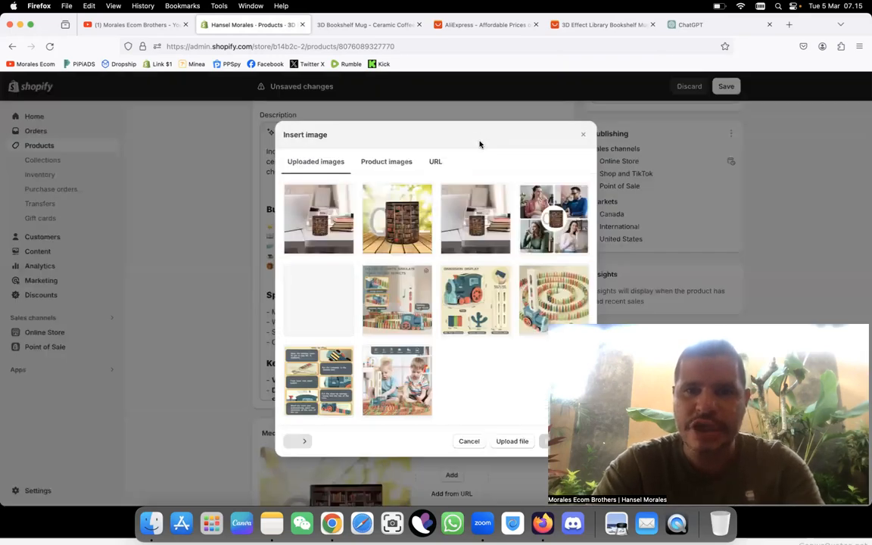
click(509, 441)
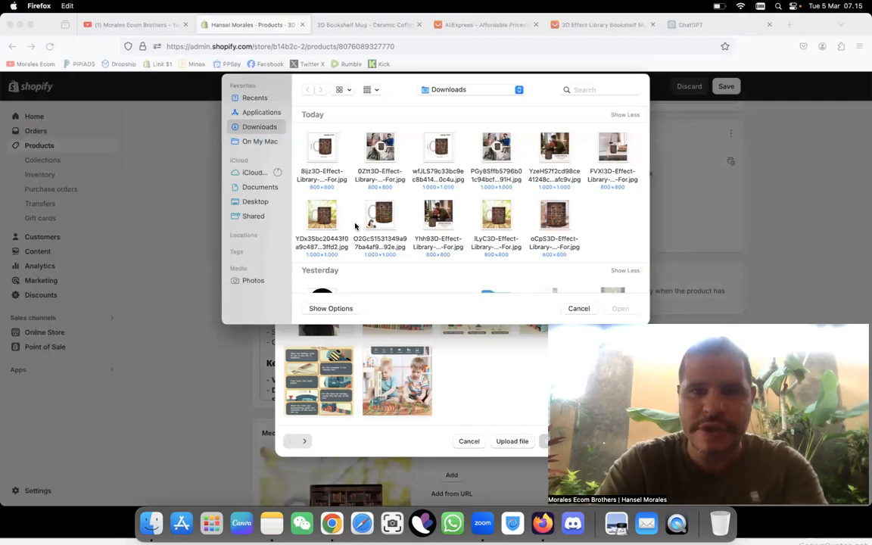
click(551, 219)
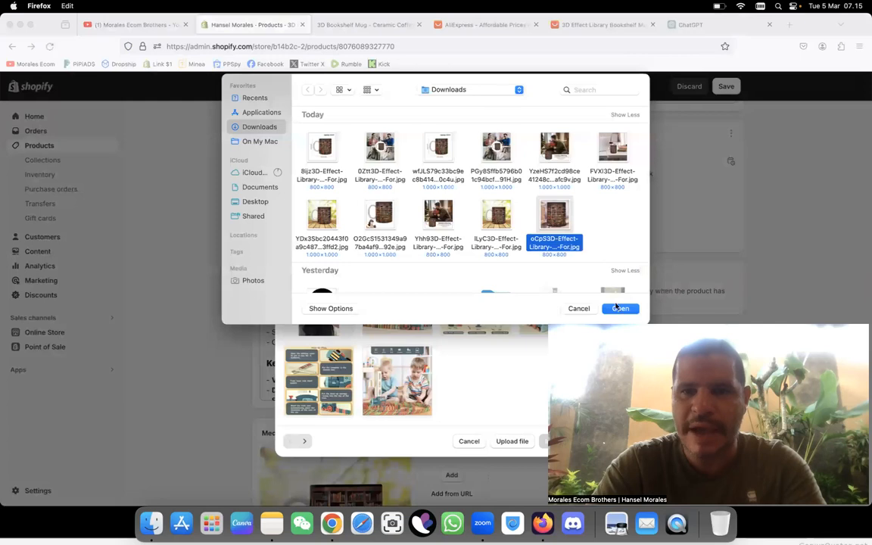
click(621, 308)
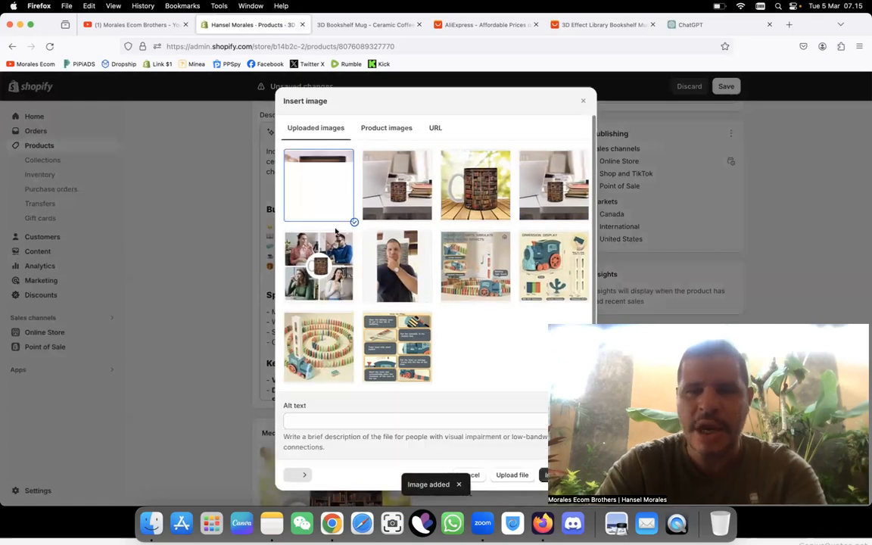
click(542, 476)
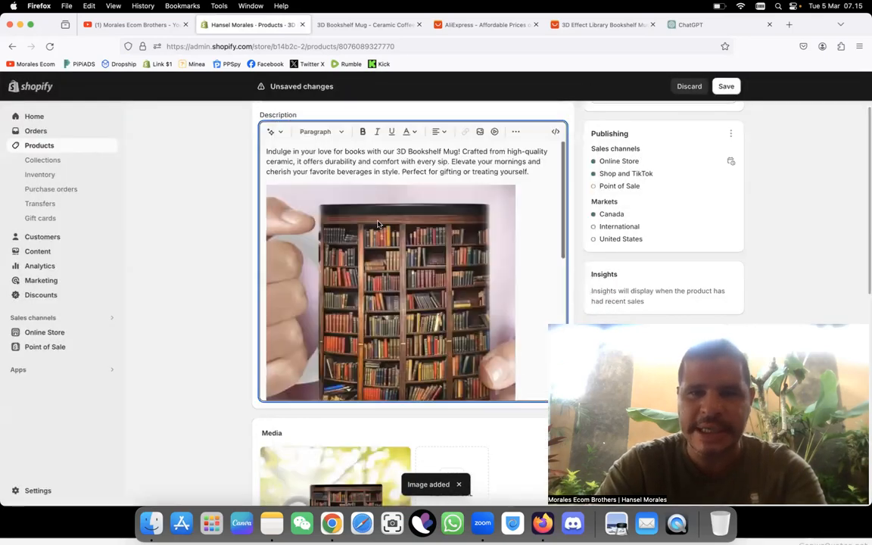
click(438, 132)
click(444, 154)
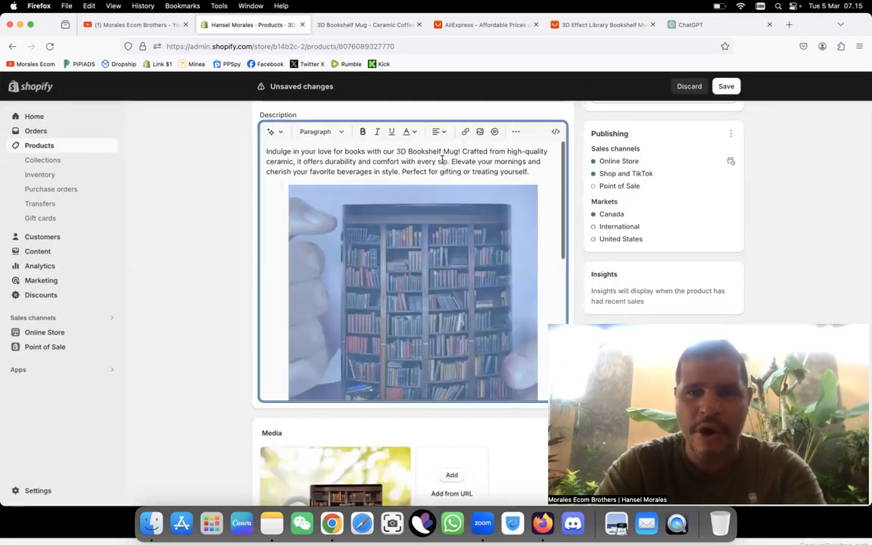
Step: Upload the "Capacity : 350ml" dimensions image (wfJLS79c33bc9ec8b414...0c4u.jpg), insert it on a new line below the Specifications list and center it
scroll(522, 287, down, 10)
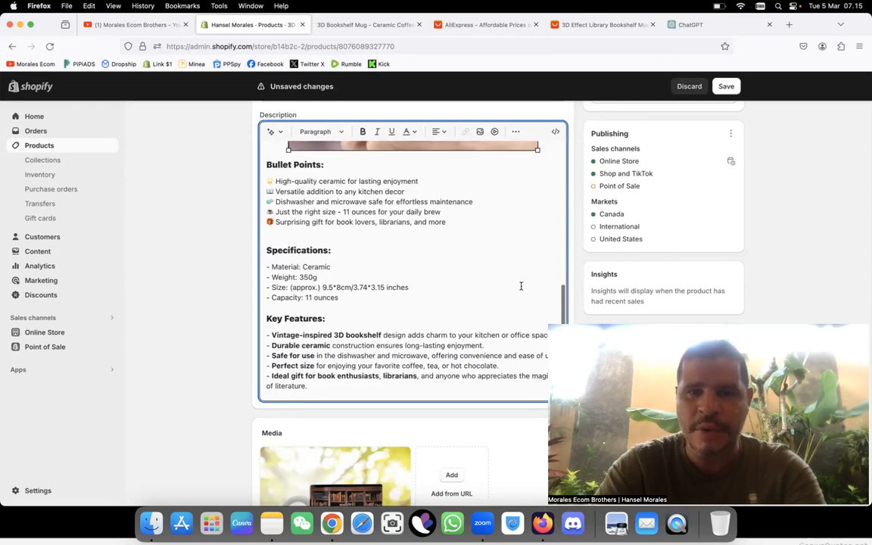
click(352, 302)
key(Return)
key(Return)
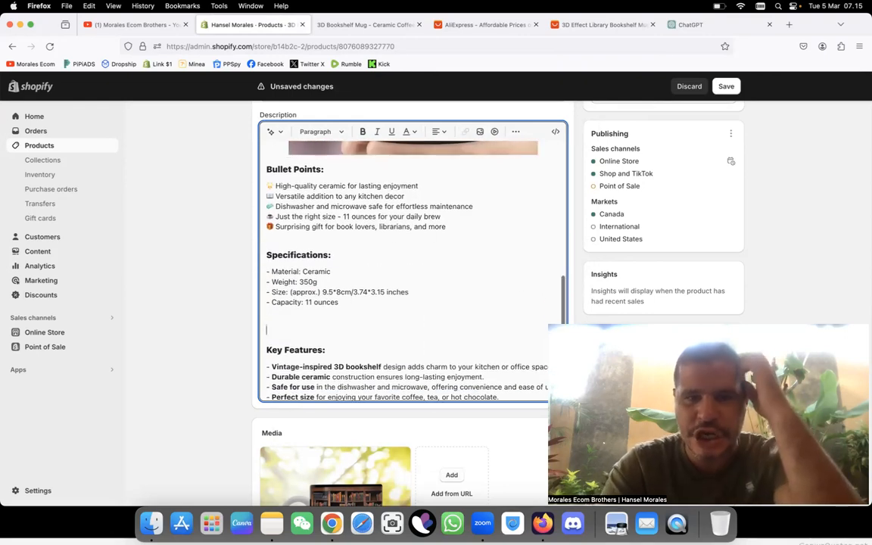
click(480, 132)
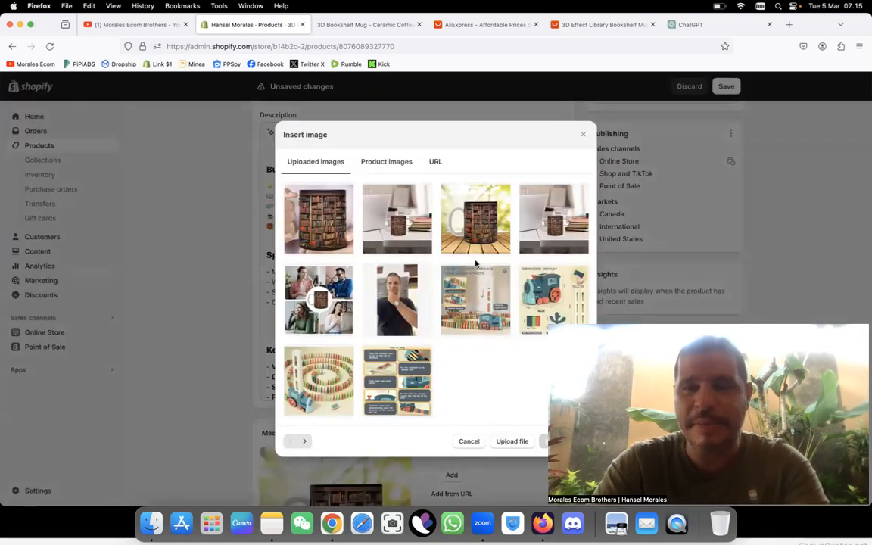
click(437, 152)
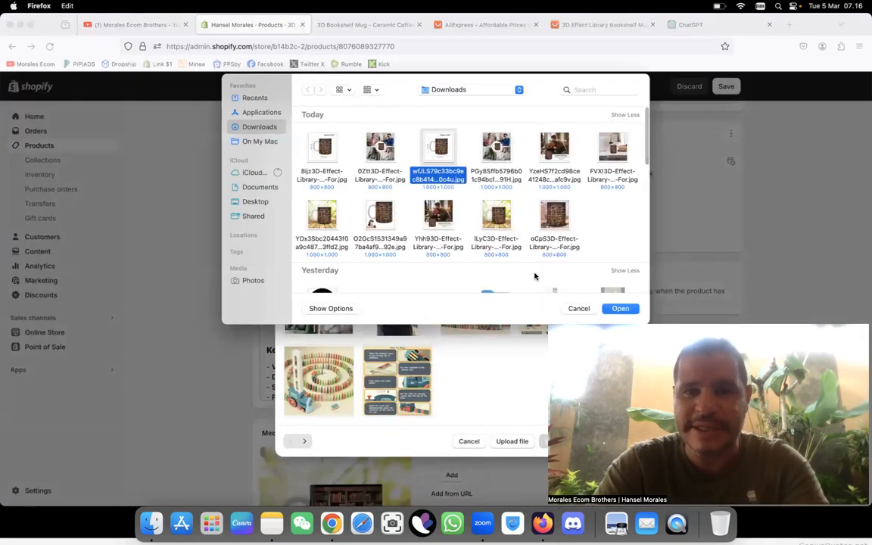
click(620, 308)
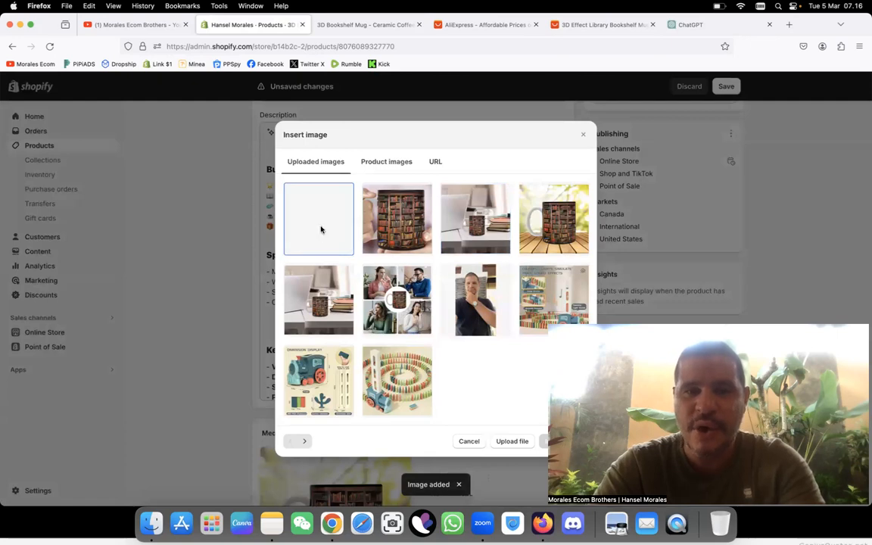
click(321, 229)
click(548, 474)
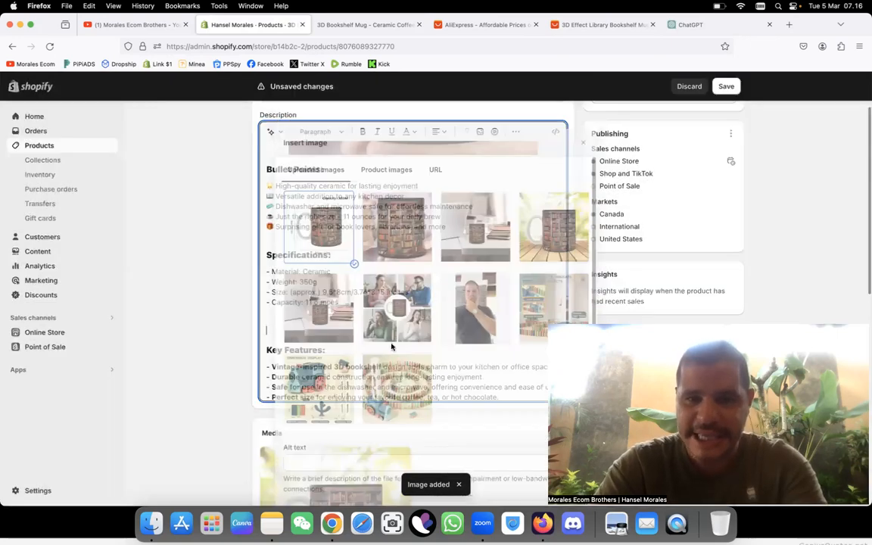
click(438, 131)
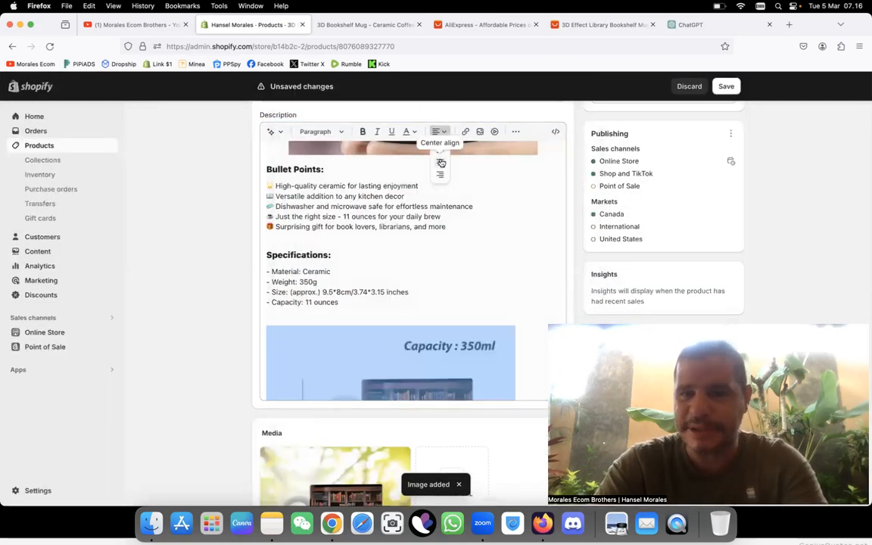
click(440, 164)
Step: Save the product with its new description images and reload the mug's online store page
click(726, 85)
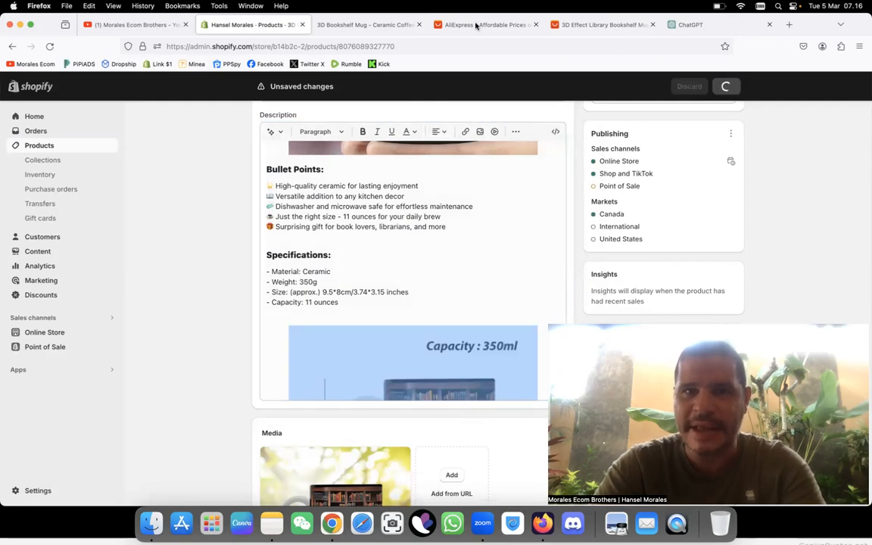
click(365, 25)
click(533, 41)
key(Return)
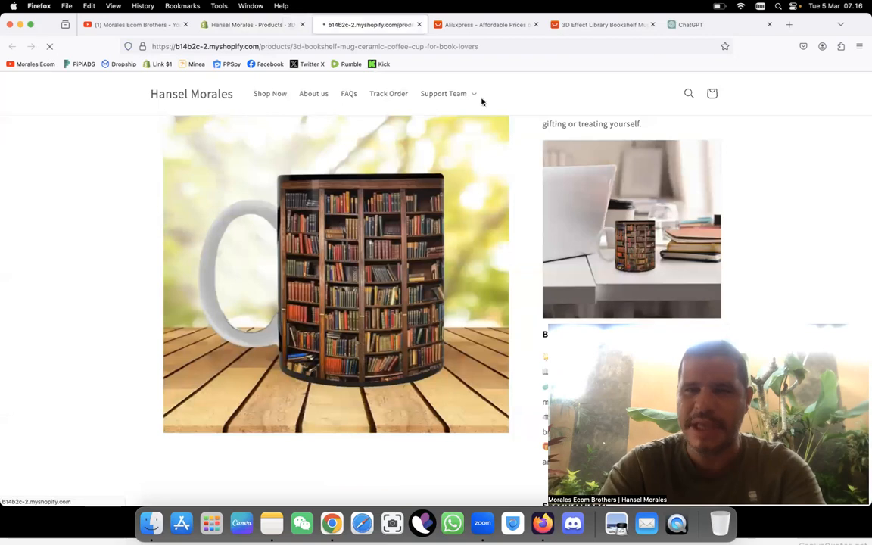
Step: Check both new description images and the surrounding Specifications and Key Features text on the reloaded store page
scroll(579, 190, down, 10)
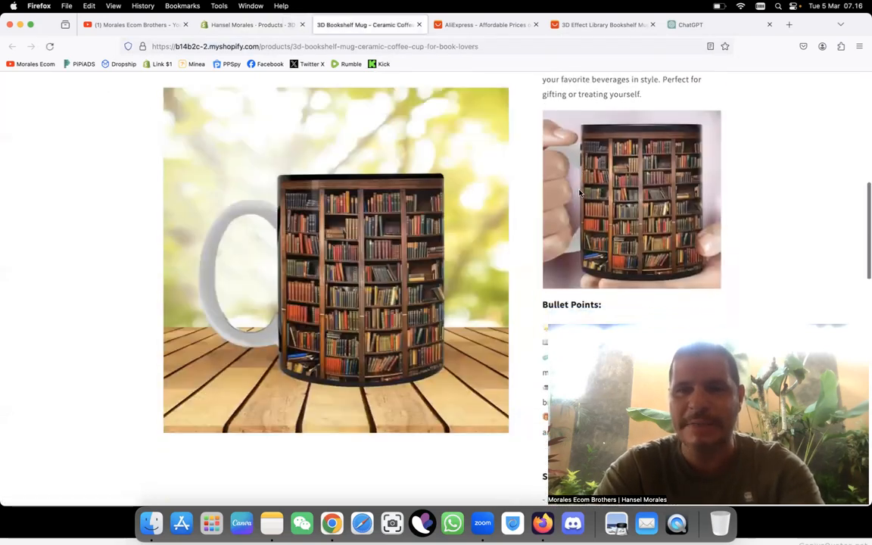
scroll(580, 193, down, 4)
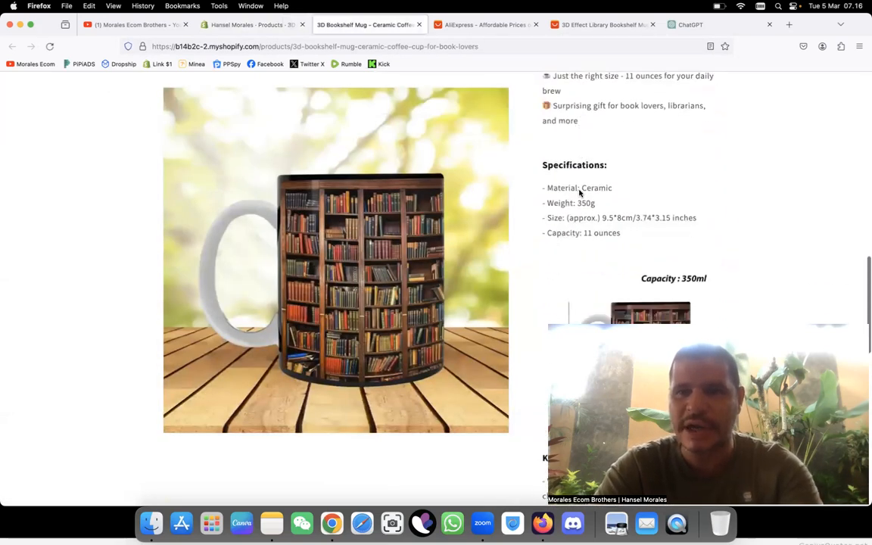
scroll(580, 192, up, 2)
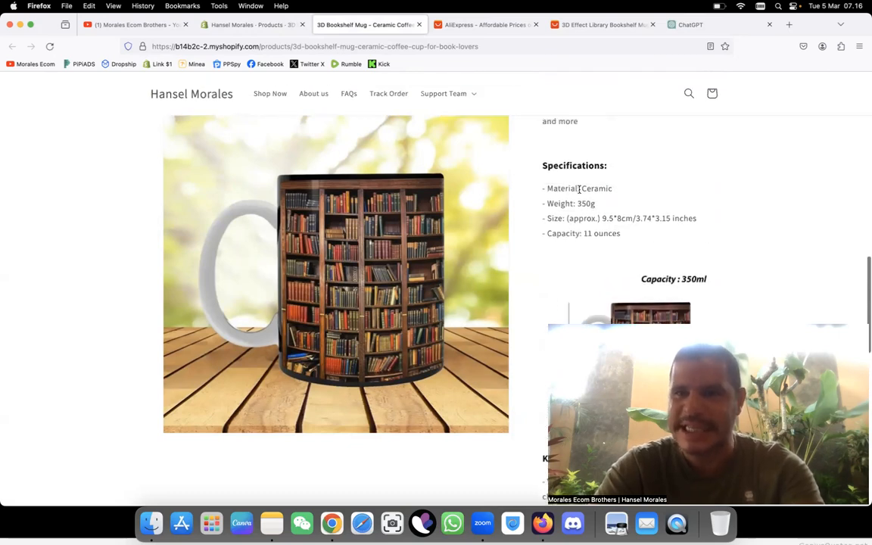
scroll(665, 212, down, 10)
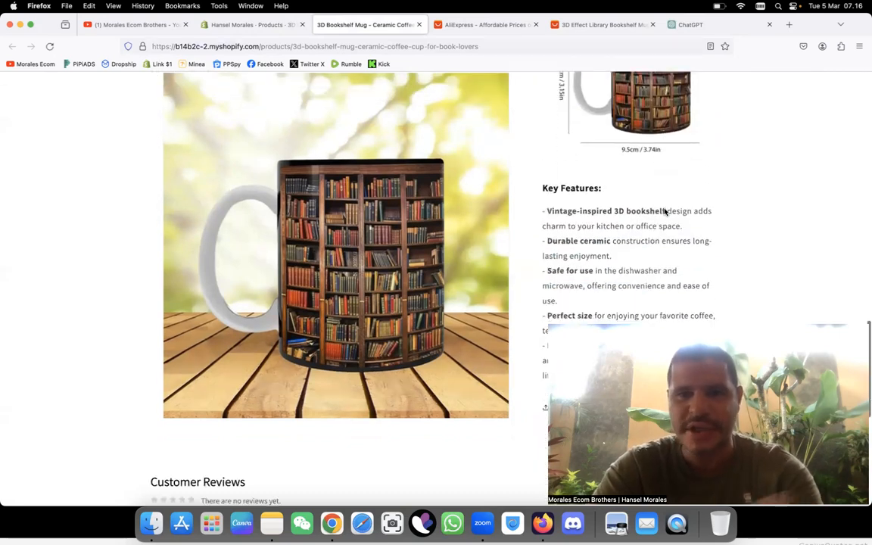
scroll(665, 208, up, 20)
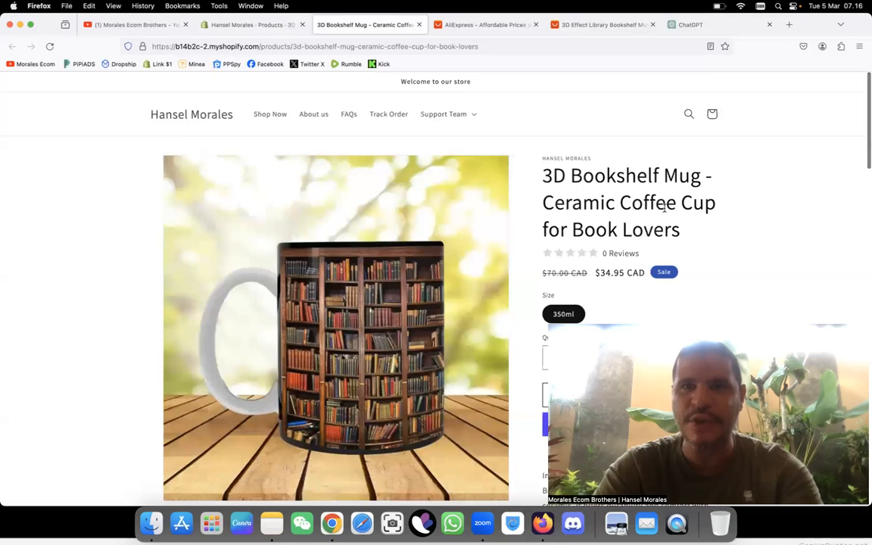